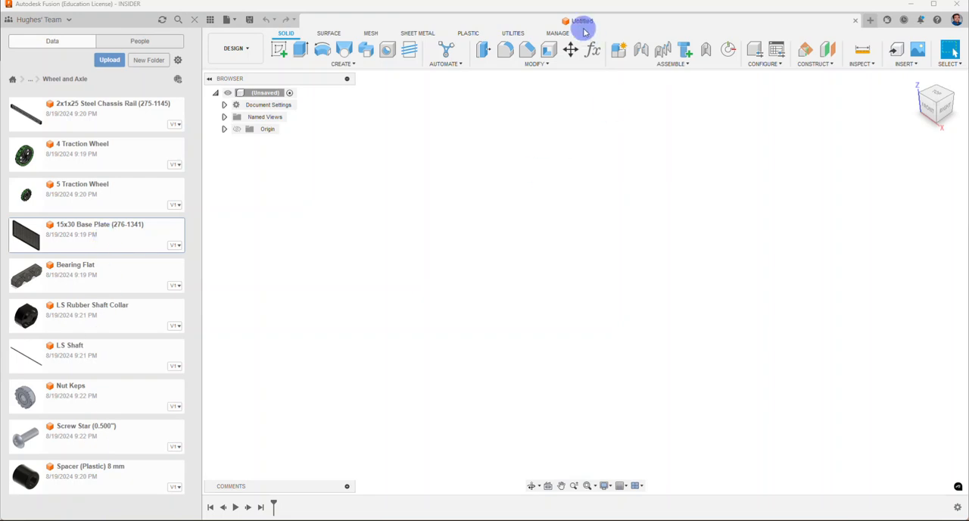
Step: Insert the 15x30 Base Plate into the design and rotate it 90 degrees about X so it lies flat
{"action": "right_click", "coordinate": [88, 236]}
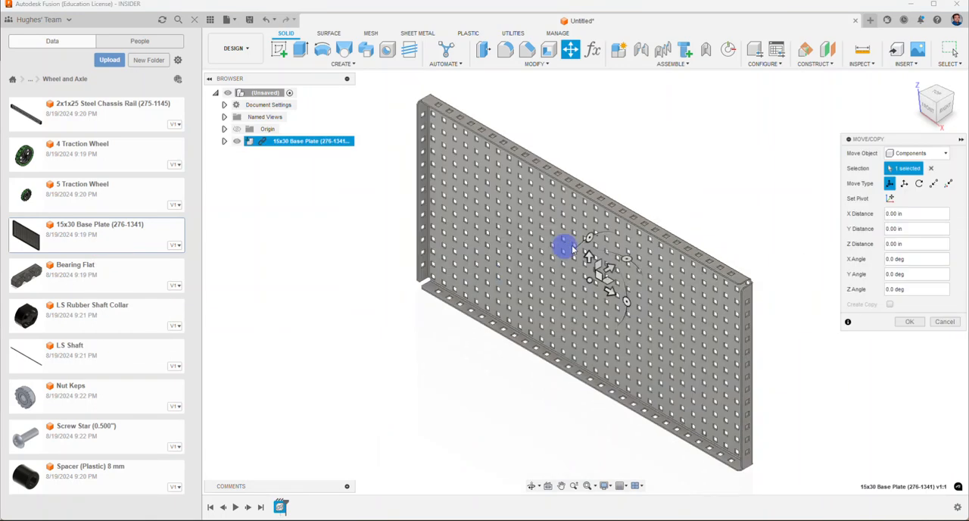
{"action": "left_click_drag", "start_coordinate": [587, 240], "coordinate": [557, 299]}
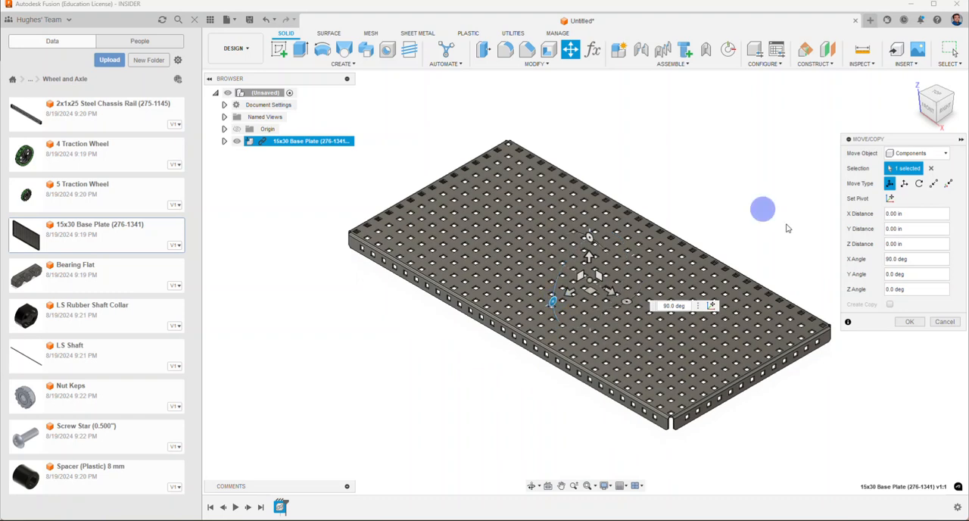
{"action": "left_click", "coordinate": [901, 329]}
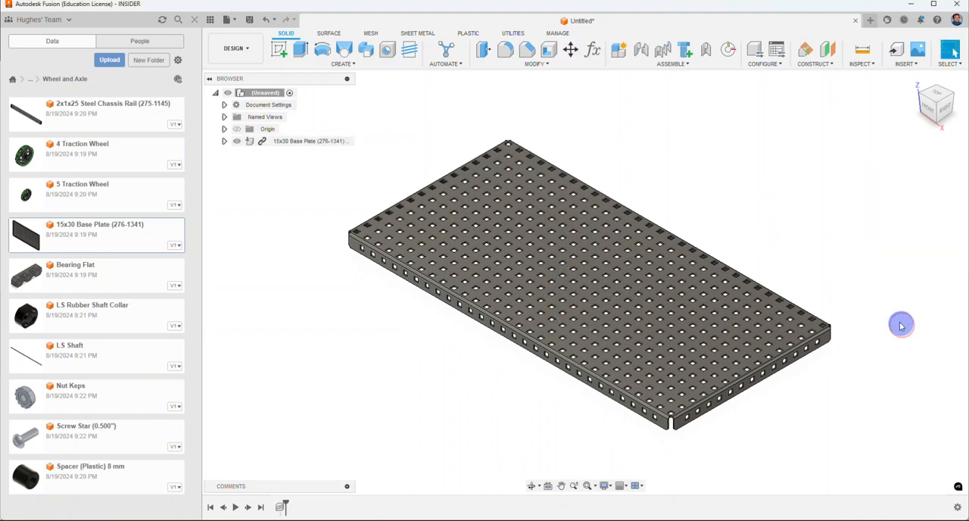
Step: Pin the base plate component in place
{"action": "left_click", "coordinate": [292, 144]}
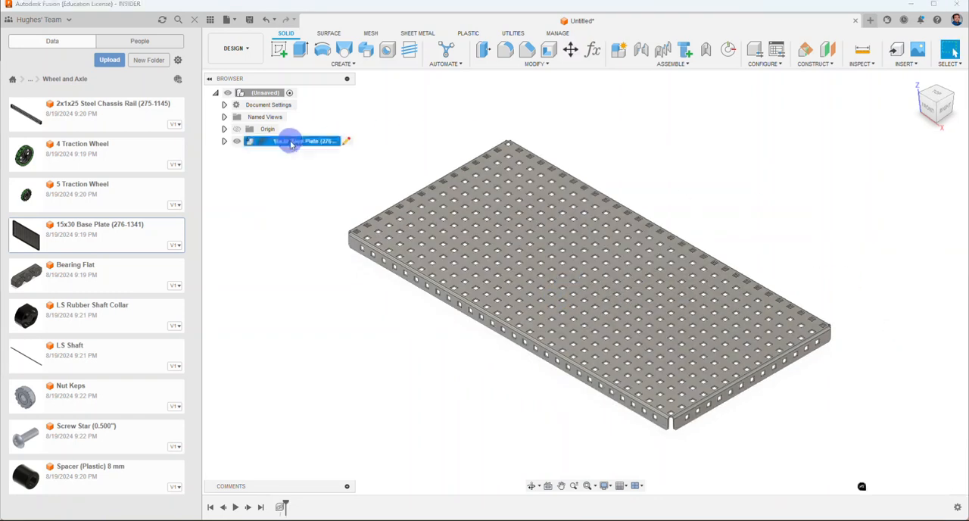
{"action": "right_click", "coordinate": [292, 144]}
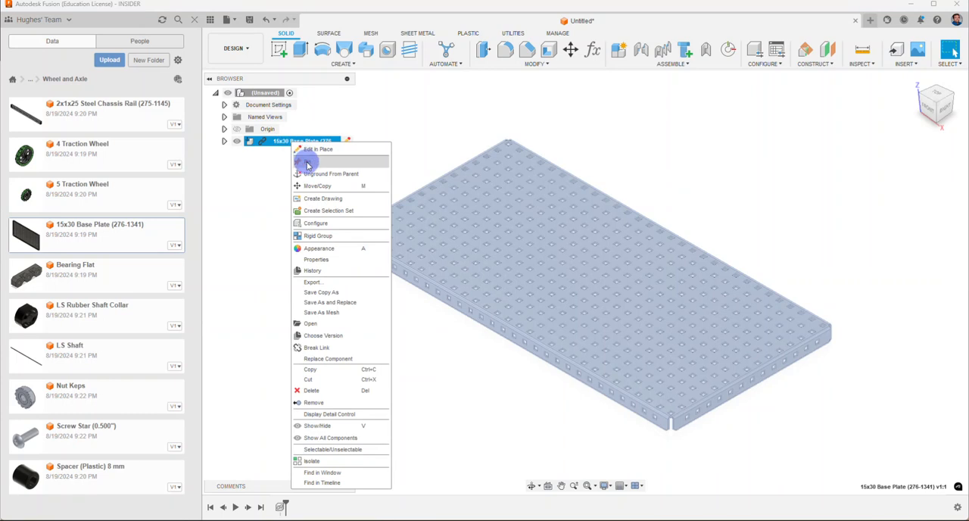
{"action": "left_click", "coordinate": [306, 161]}
{"action": "key", "text": "Escape"}
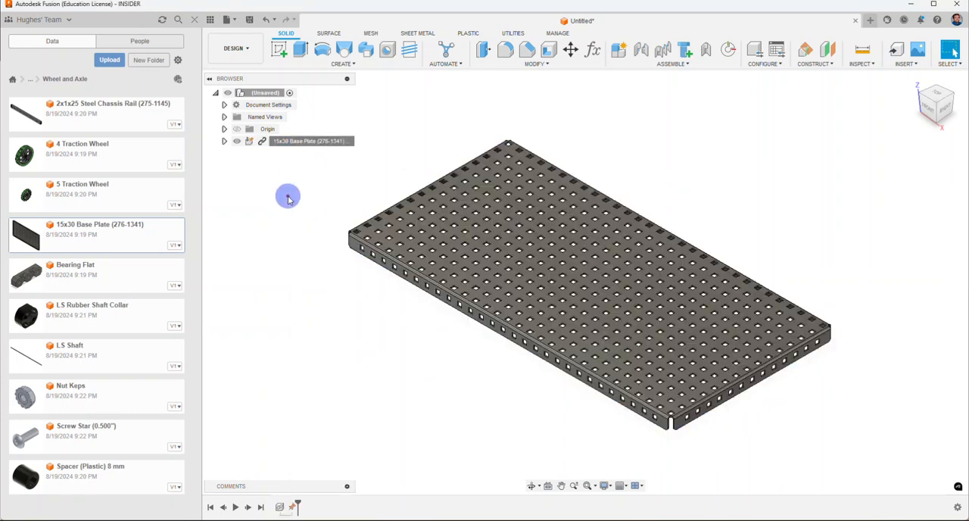
{"action": "mouse_move", "coordinate": [432, 214]}
{"action": "left_mouse_down"}
{"action": "mouse_move", "coordinate": [439, 184]}
{"action": "mouse_move", "coordinate": [397, 205]}
{"action": "left_mouse_up"}
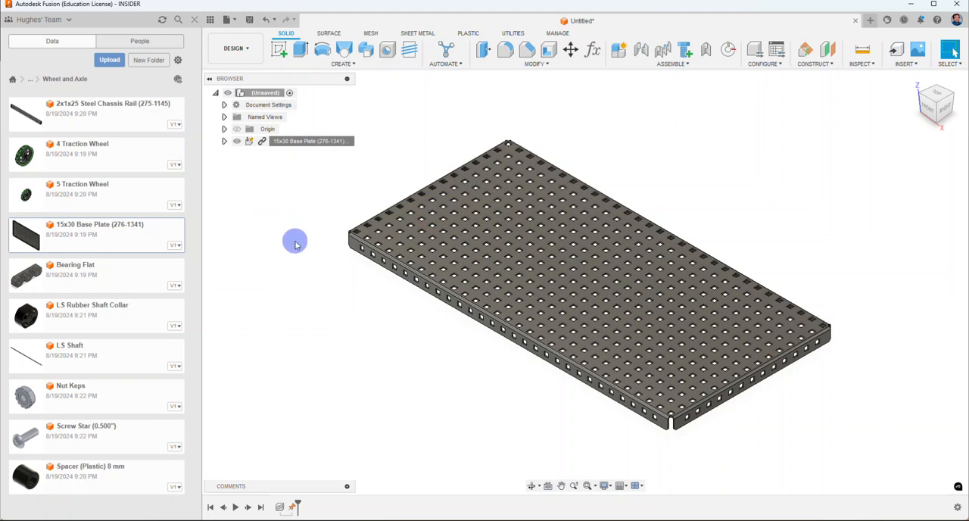
Step: Insert the 2x1x25 Steel Chassis Rail and raise it 13 in along Z above the base plate
{"action": "right_click", "coordinate": [103, 115]}
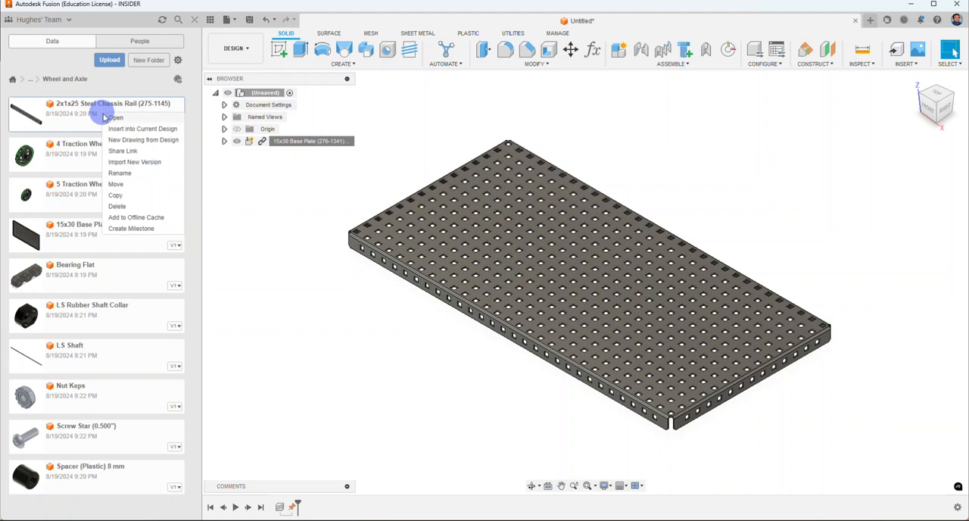
{"action": "left_click", "coordinate": [121, 129]}
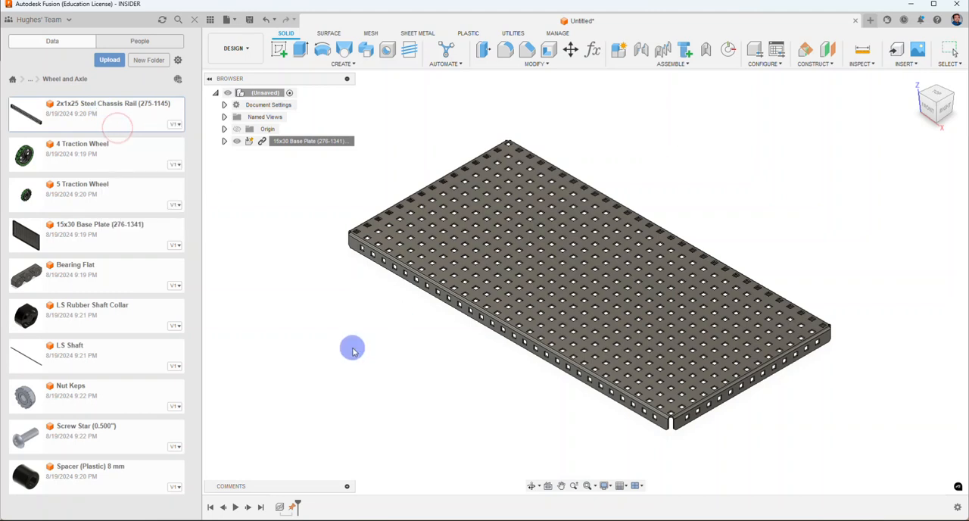
{"action": "scroll", "coordinate": [473, 368], "scroll_direction": "down", "scroll_amount": 3}
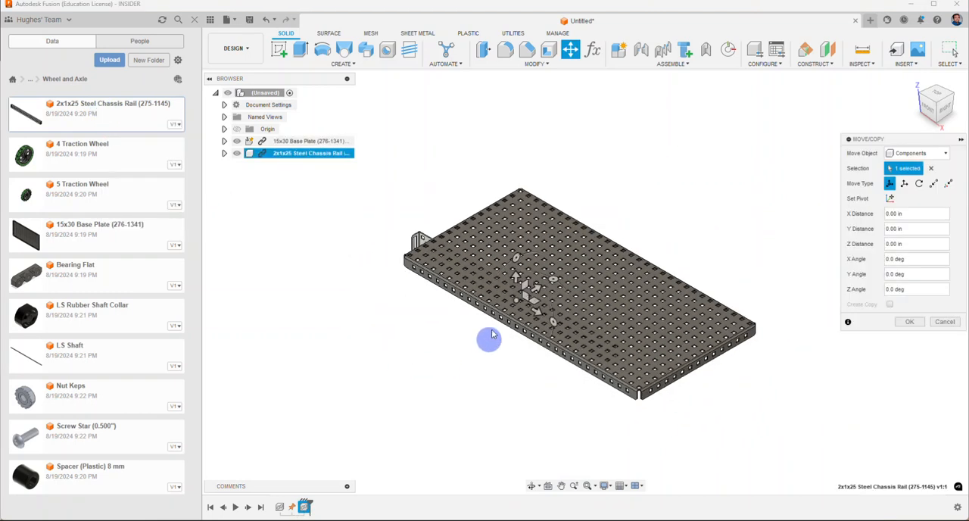
{"action": "left_click_drag", "start_coordinate": [515, 273], "coordinate": [525, 114]}
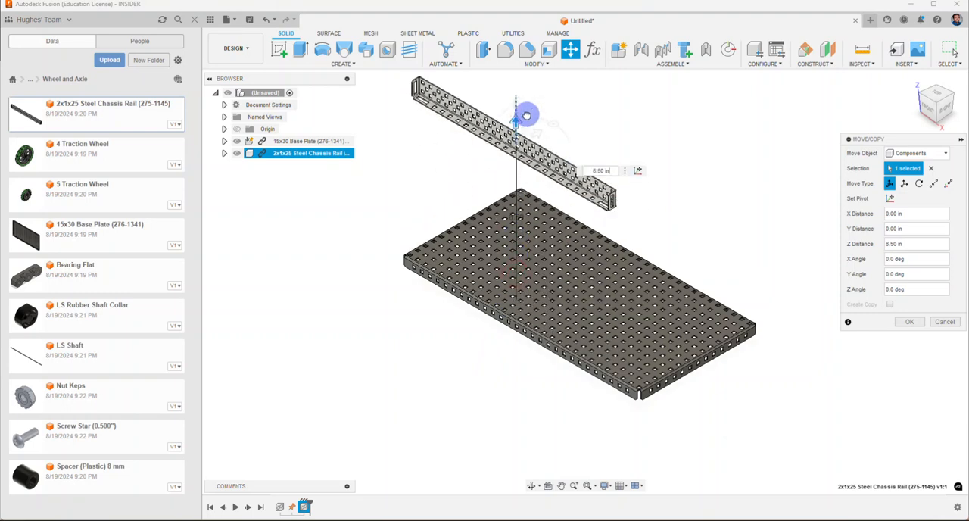
{"action": "middle_click_drag", "start_coordinate": [446, 152], "coordinate": [411, 245]}
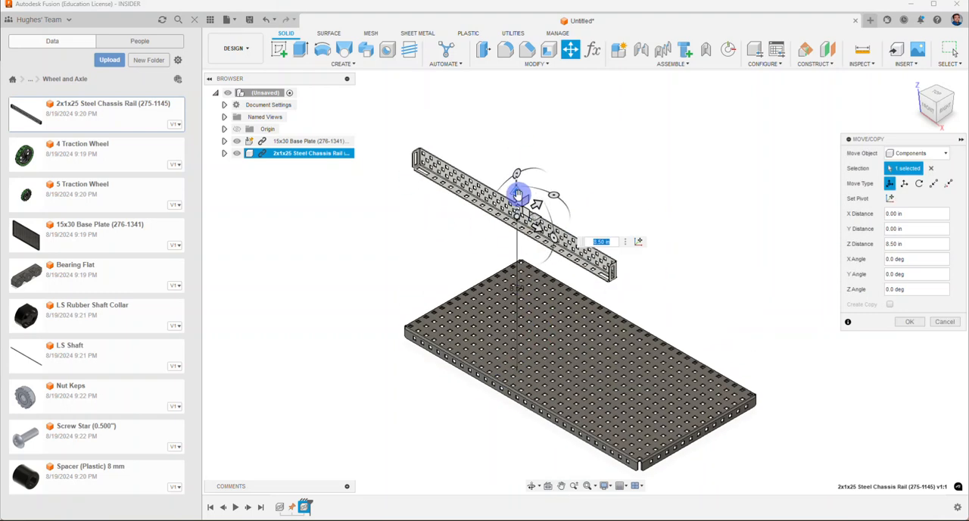
{"action": "left_click_drag", "start_coordinate": [518, 195], "coordinate": [519, 112]}
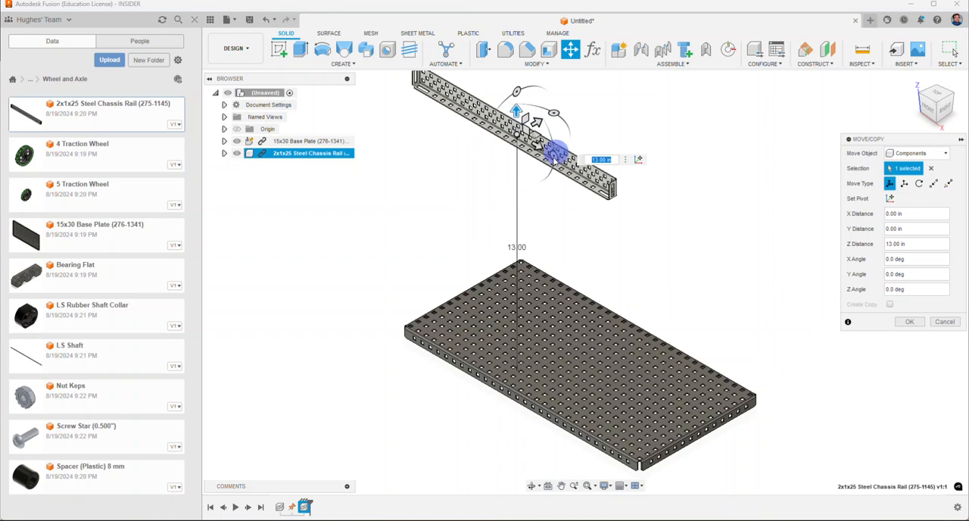
Step: Stand the chassis rail upright by rotating it 90 degrees about Y, then turn it -180 degrees about X and finish the move
{"action": "left_click_drag", "start_coordinate": [555, 156], "coordinate": [518, 194]}
{"action": "middle_click_drag", "start_coordinate": [434, 218], "coordinate": [432, 279]}
{"action": "scroll", "coordinate": [437, 273], "scroll_direction": "down", "scroll_amount": 1}
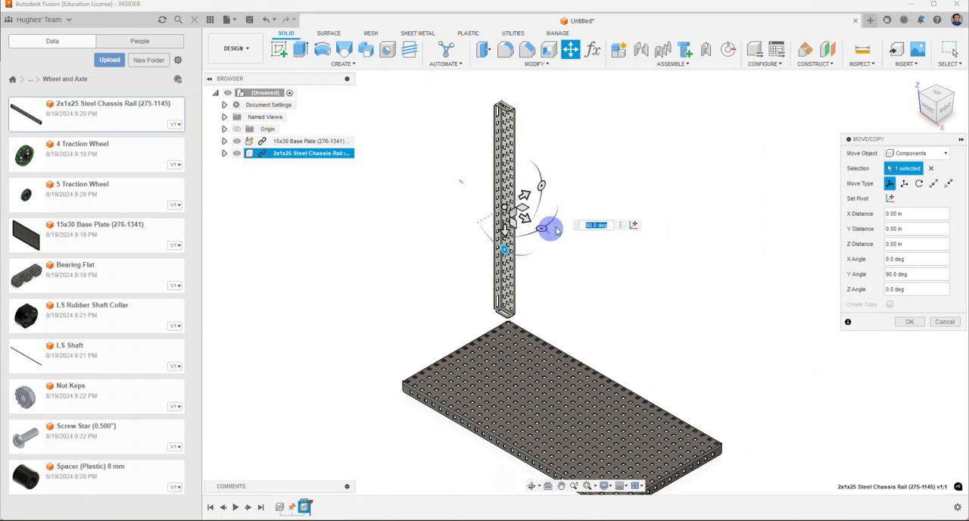
{"action": "left_click_drag", "start_coordinate": [556, 230], "coordinate": [463, 185]}
{"action": "scroll", "coordinate": [506, 86], "scroll_direction": "up", "scroll_amount": 4}
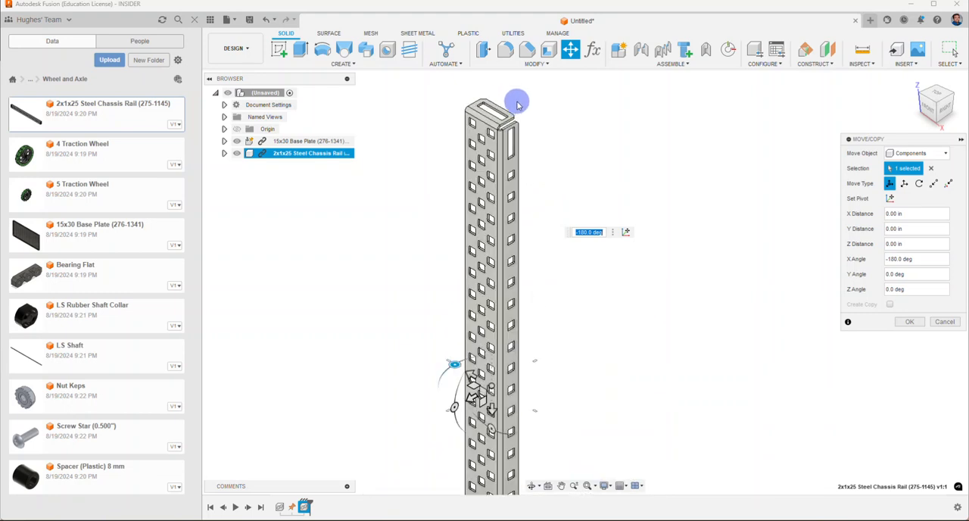
{"action": "scroll", "coordinate": [518, 104], "scroll_direction": "up", "scroll_amount": 2}
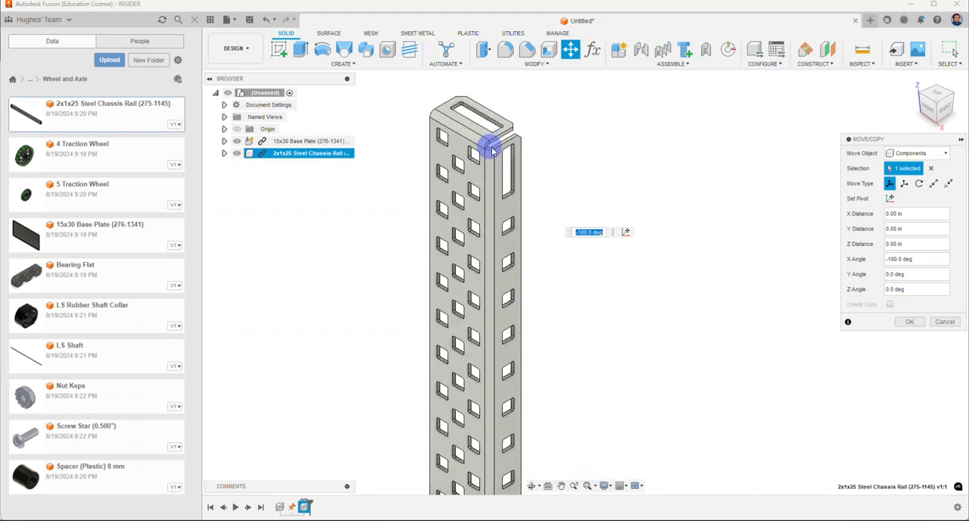
{"action": "scroll", "coordinate": [530, 152], "scroll_direction": "down", "scroll_amount": 6}
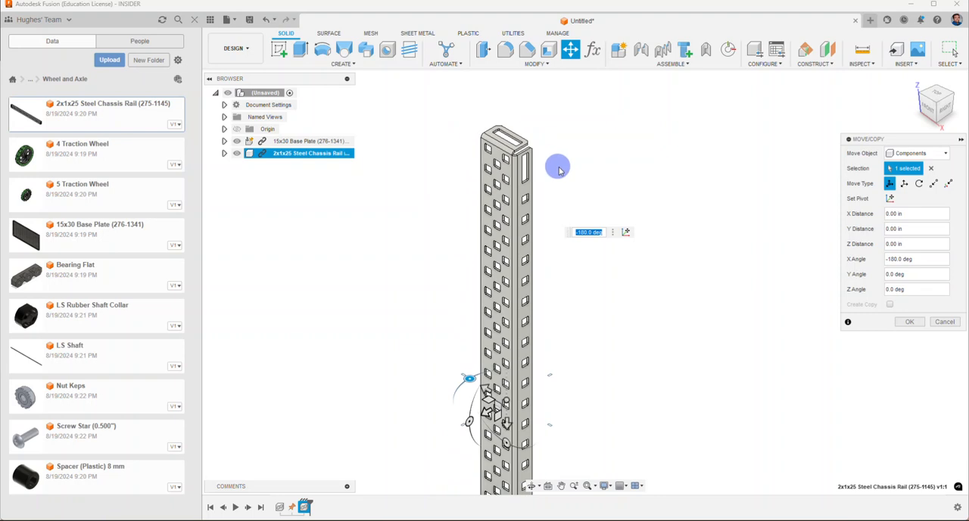
{"action": "middle_click_drag", "start_coordinate": [575, 356], "coordinate": [579, 279]}
{"action": "left_click", "coordinate": [908, 322]}
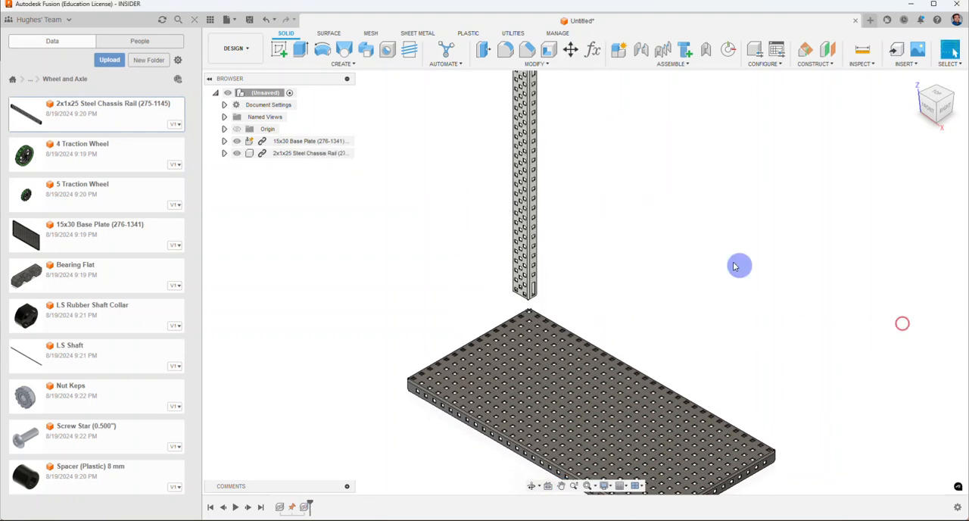
Step: Start a joint and snap Component 1 to the centre of the slot on the chassis rail's lower end face
{"action": "left_click", "coordinate": [641, 50]}
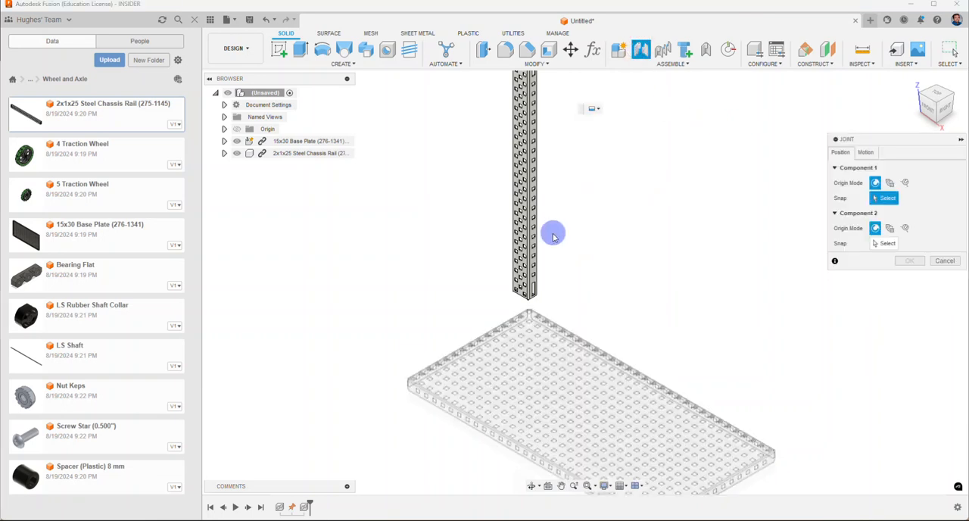
{"action": "middle_click_drag", "start_coordinate": [548, 240], "coordinate": [553, 177], "text": "shift"}
{"action": "scroll", "coordinate": [513, 372], "scroll_direction": "up", "scroll_amount": 6}
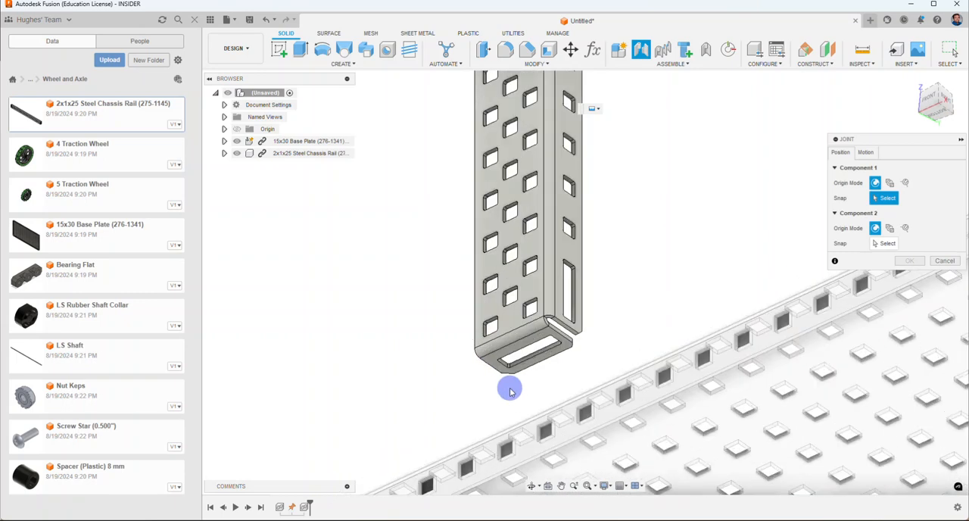
{"action": "scroll", "coordinate": [510, 390], "scroll_direction": "up", "scroll_amount": 4}
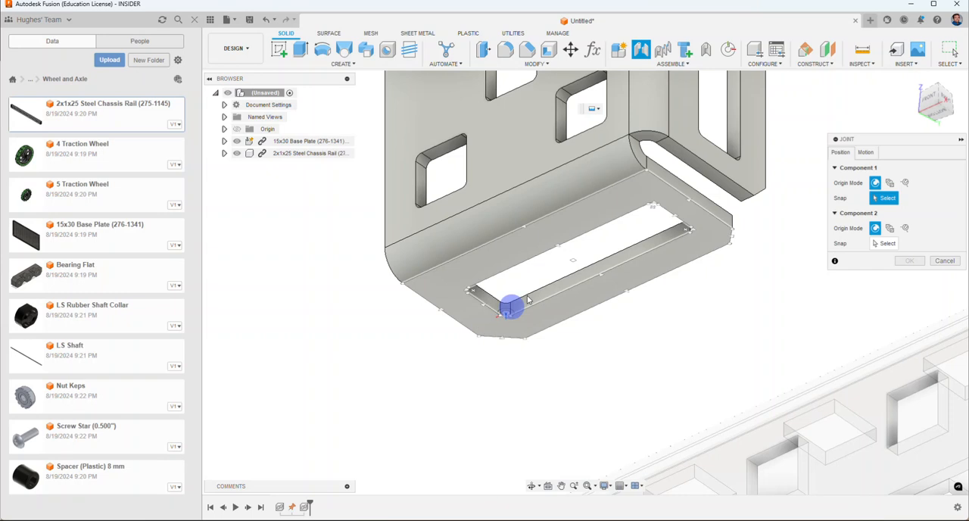
{"action": "left_click", "coordinate": [573, 260]}
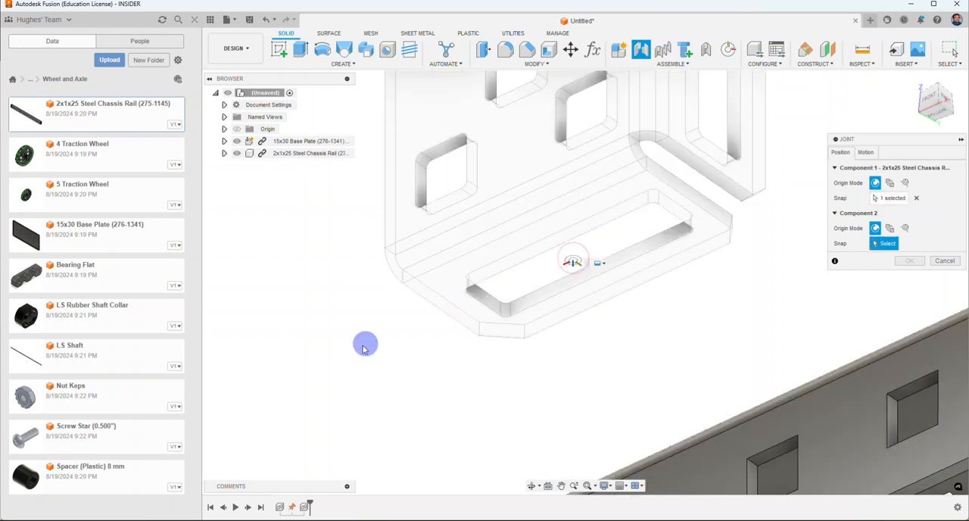
Step: Snap the joint's Component 2 to the centre of a square hole on the base plate's upper face
{"action": "scroll", "coordinate": [384, 345], "scroll_direction": "down", "scroll_amount": 3}
{"action": "scroll", "coordinate": [384, 345], "scroll_direction": "down", "scroll_amount": 3}
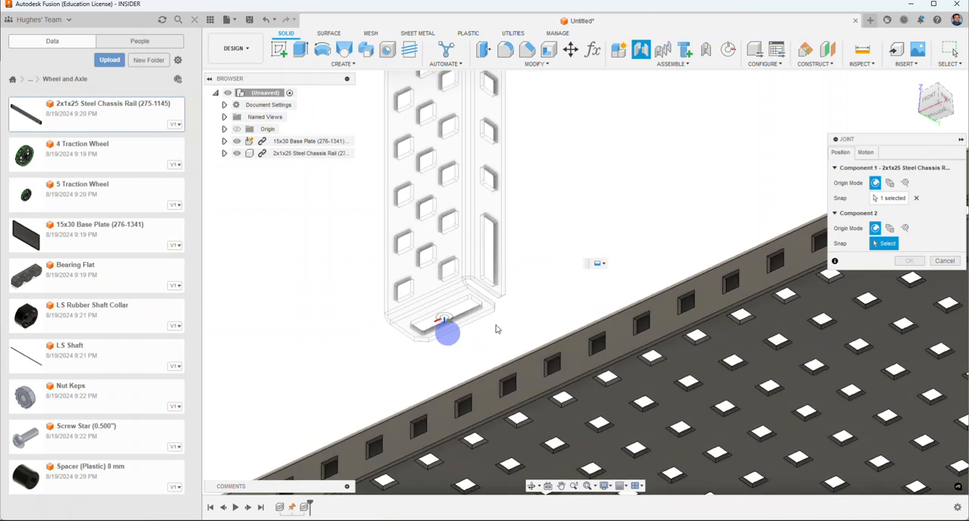
{"action": "left_click", "coordinate": [914, 83]}
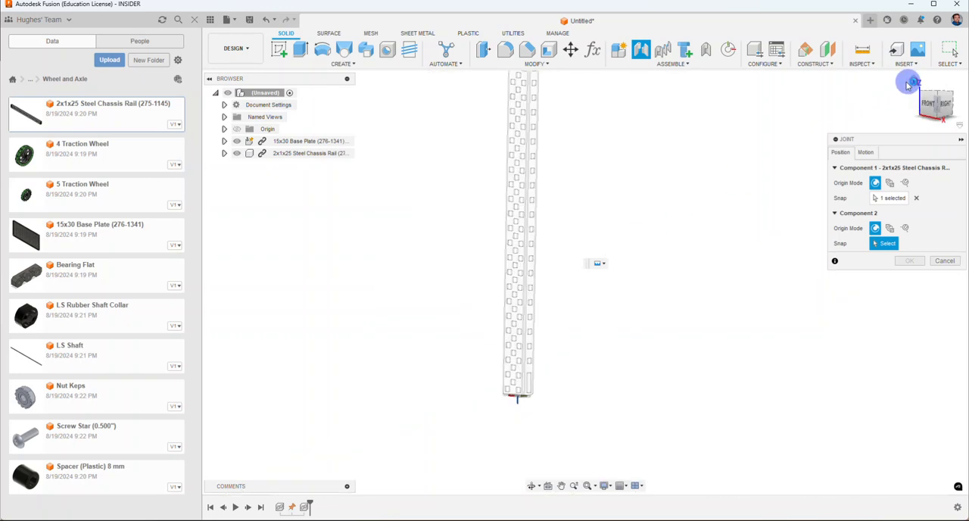
{"action": "middle_click_drag", "start_coordinate": [679, 351], "coordinate": [678, 289]}
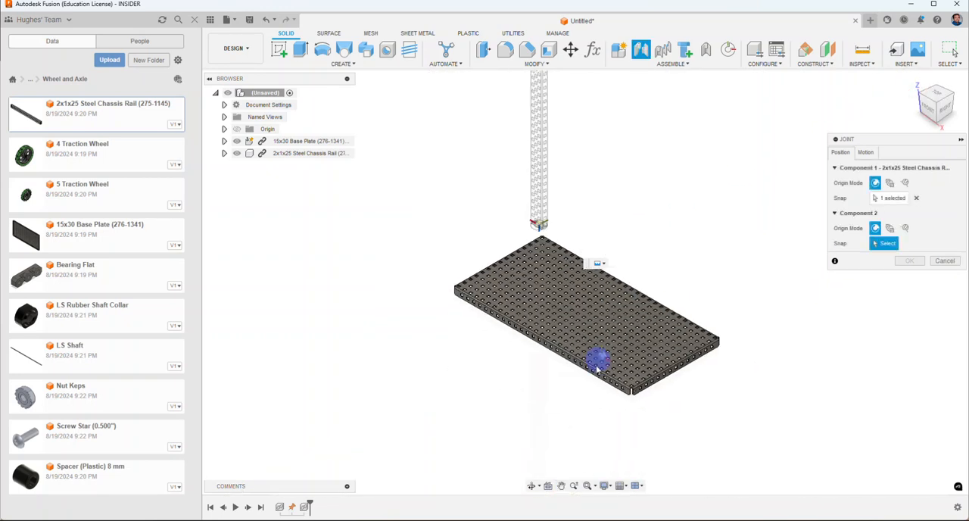
{"action": "scroll", "coordinate": [610, 338], "scroll_direction": "up", "scroll_amount": 5}
{"action": "scroll", "coordinate": [608, 337], "scroll_direction": "up", "scroll_amount": 5}
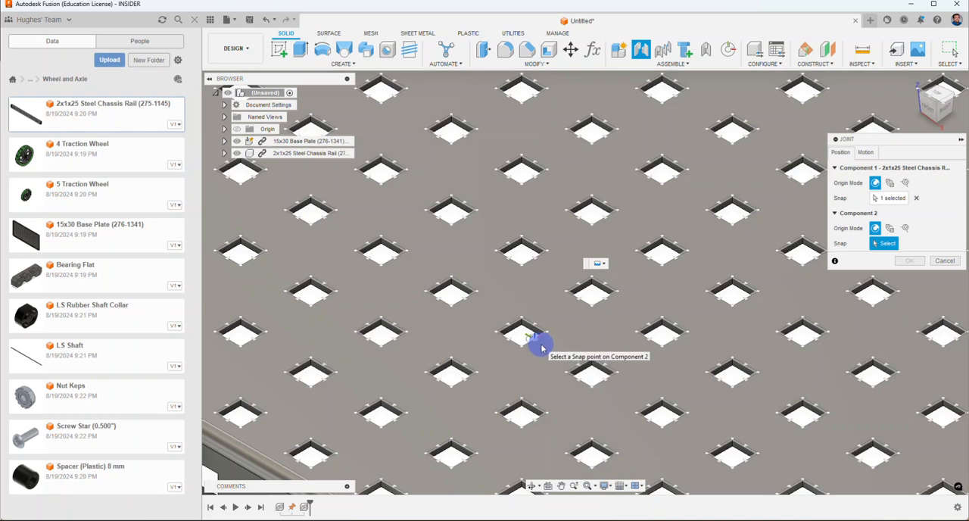
{"action": "left_click", "coordinate": [541, 346]}
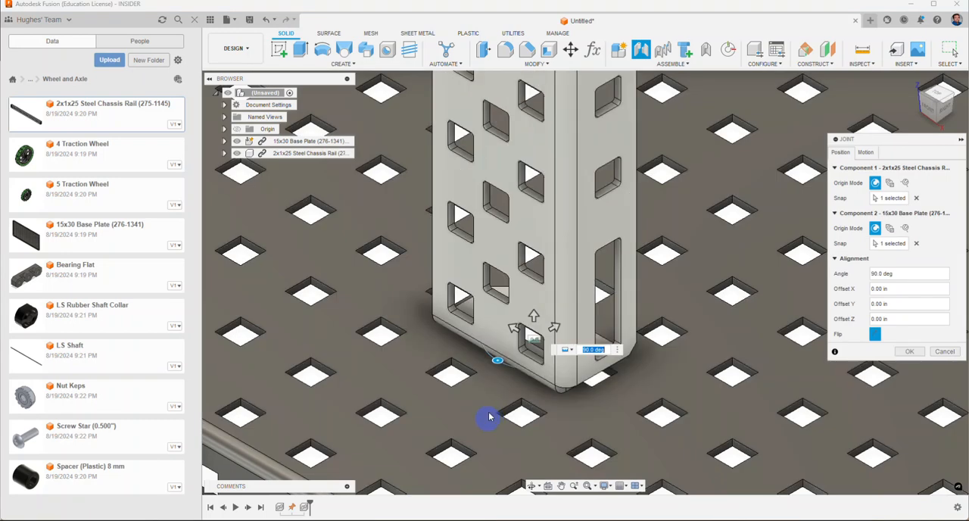
Step: Offset the rail joint 0.10 in along Y and create the joint
{"action": "left_click_drag", "start_coordinate": [510, 327], "coordinate": [506, 325]}
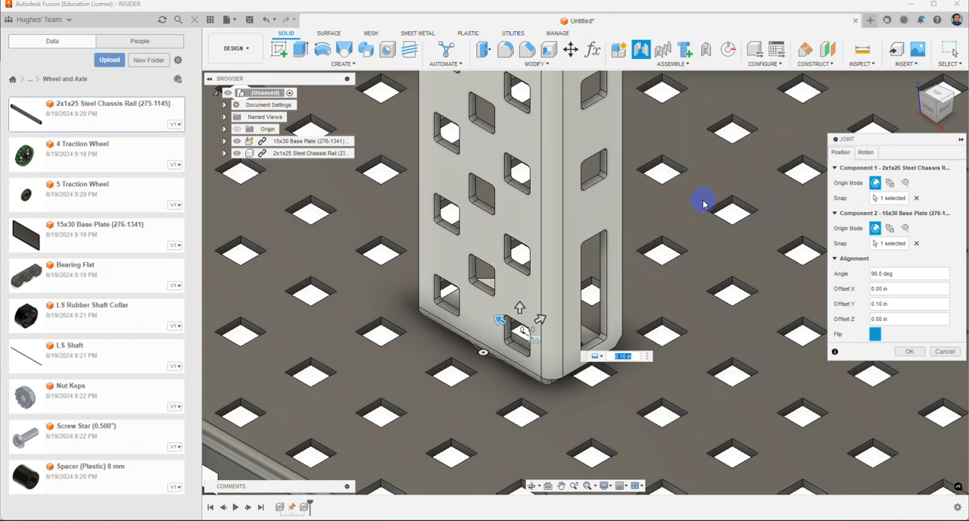
{"action": "middle_click_drag", "start_coordinate": [704, 201], "coordinate": [626, 211], "text": "shift"}
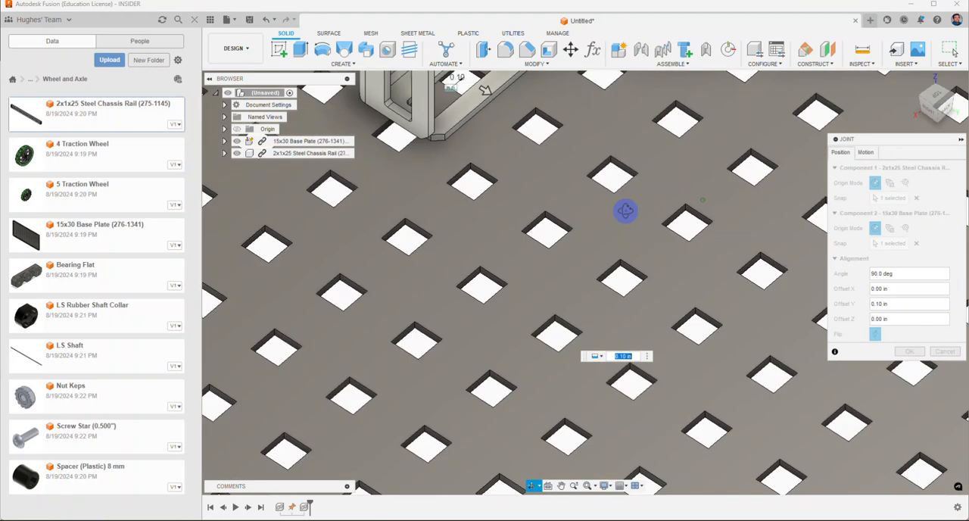
{"action": "middle_click_drag", "start_coordinate": [528, 172], "coordinate": [580, 309]}
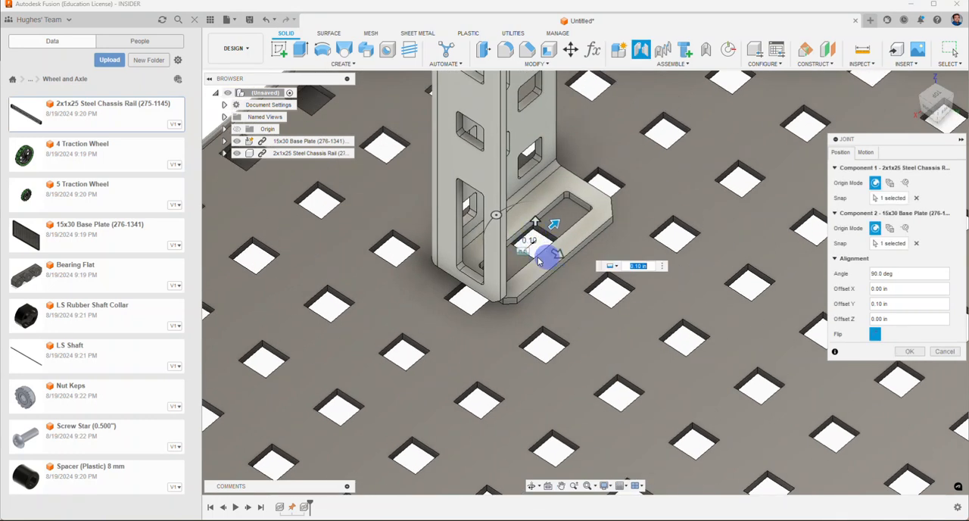
{"action": "left_click", "coordinate": [906, 351]}
Step: Insert the Screw Star (0.500") into the design and move it 3.341 in X, -3.914 in Y and 0.945 in Z, beside the chassis rail
{"action": "scroll", "coordinate": [591, 353], "scroll_direction": "down", "scroll_amount": 10}
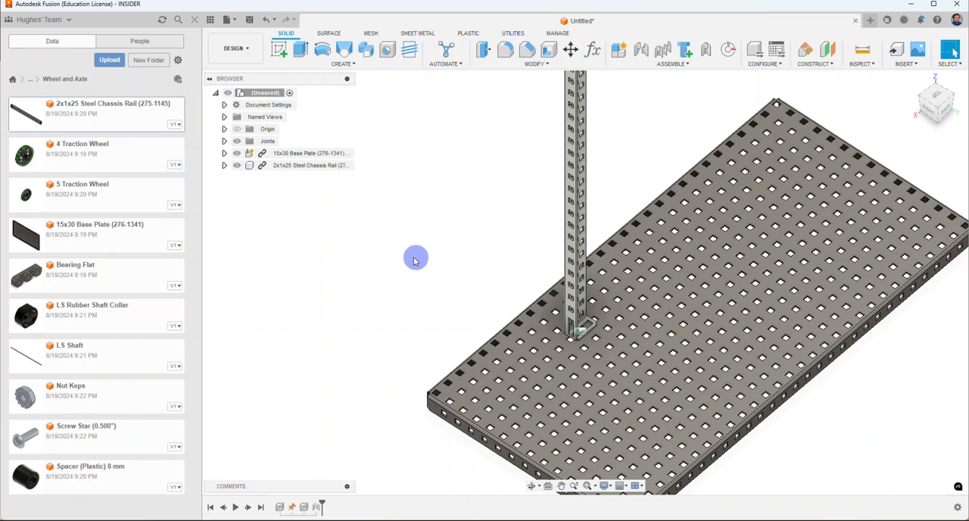
{"action": "right_click", "coordinate": [92, 433]}
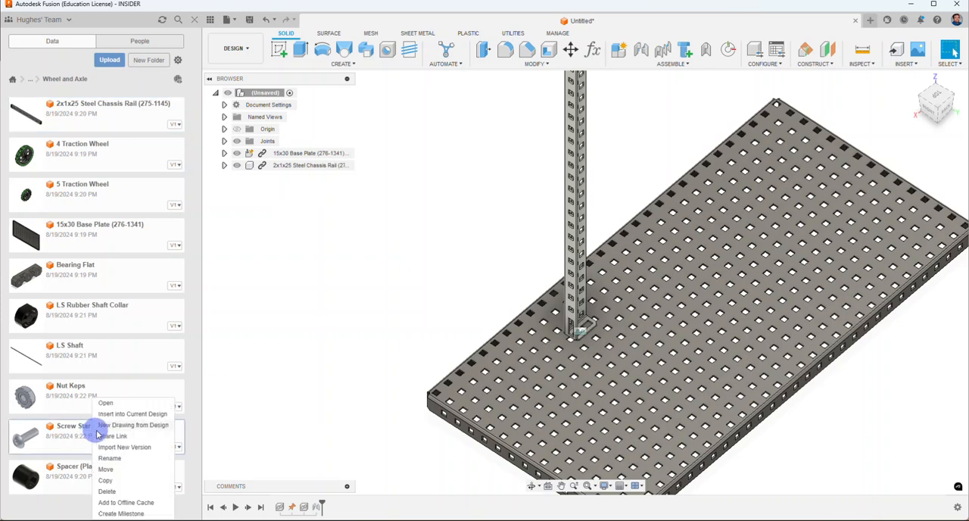
{"action": "left_click", "coordinate": [115, 414]}
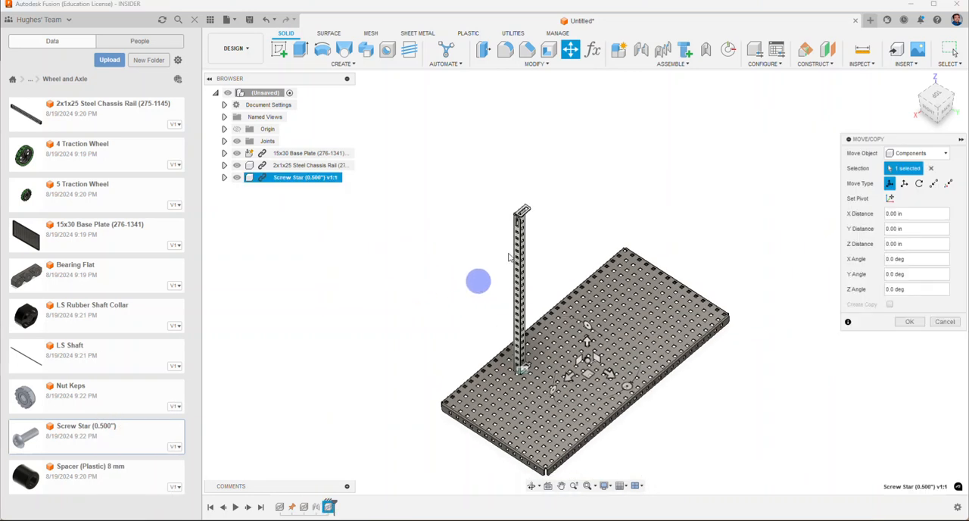
{"action": "middle_click_drag", "start_coordinate": [660, 205], "coordinate": [660, 179], "text": "shift"}
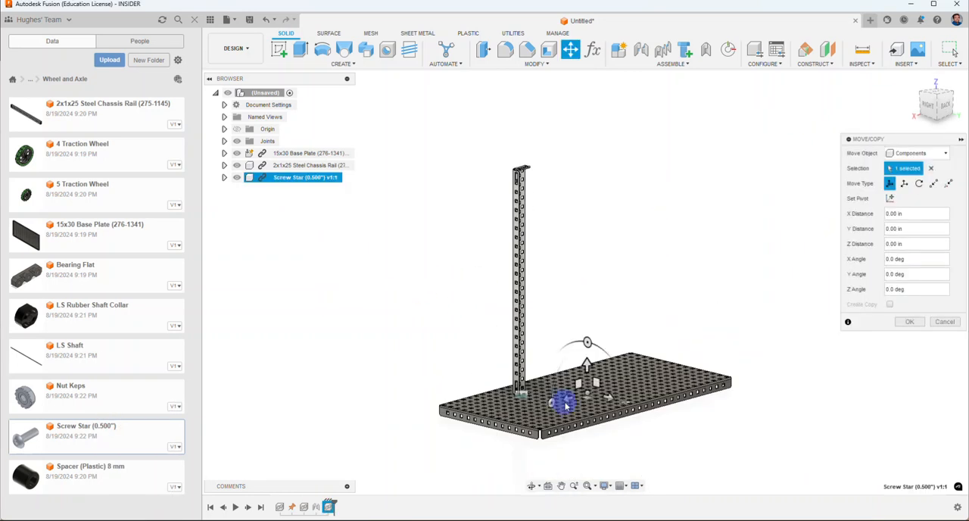
{"action": "scroll", "coordinate": [567, 405], "scroll_direction": "up", "scroll_amount": 5}
{"action": "left_click_drag", "start_coordinate": [623, 371], "coordinate": [372, 325]}
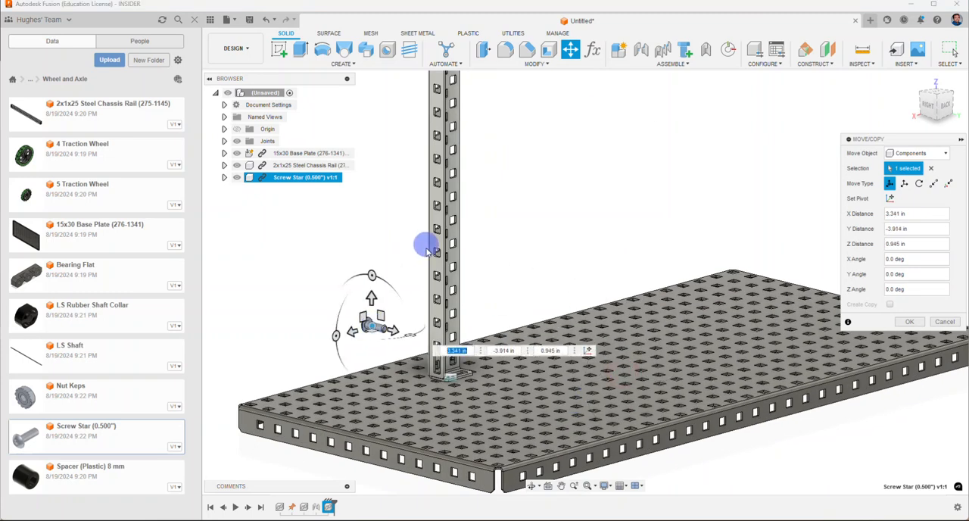
{"action": "left_click", "coordinate": [910, 321]}
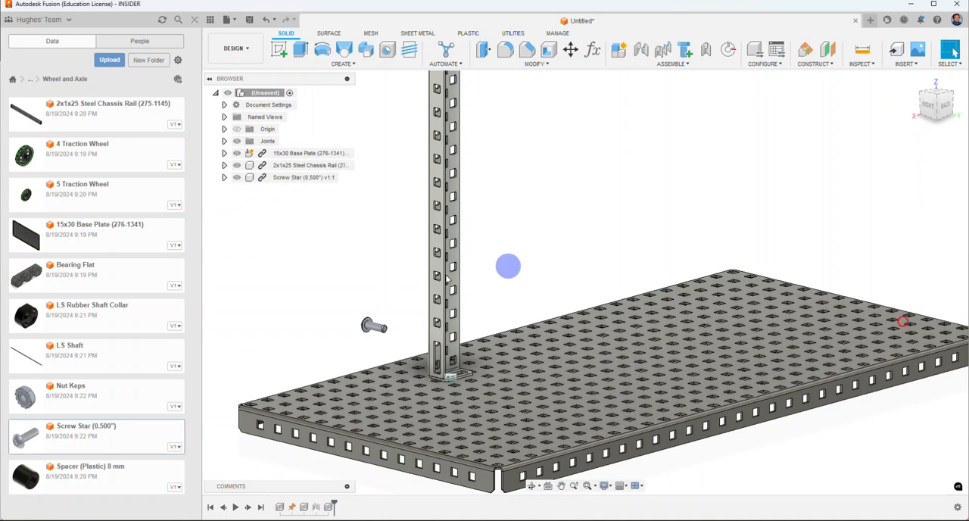
Step: Start a joint and snap Component 1 to the centre of the circular edge where the screw's shank meets its head
{"action": "left_click", "coordinate": [640, 49]}
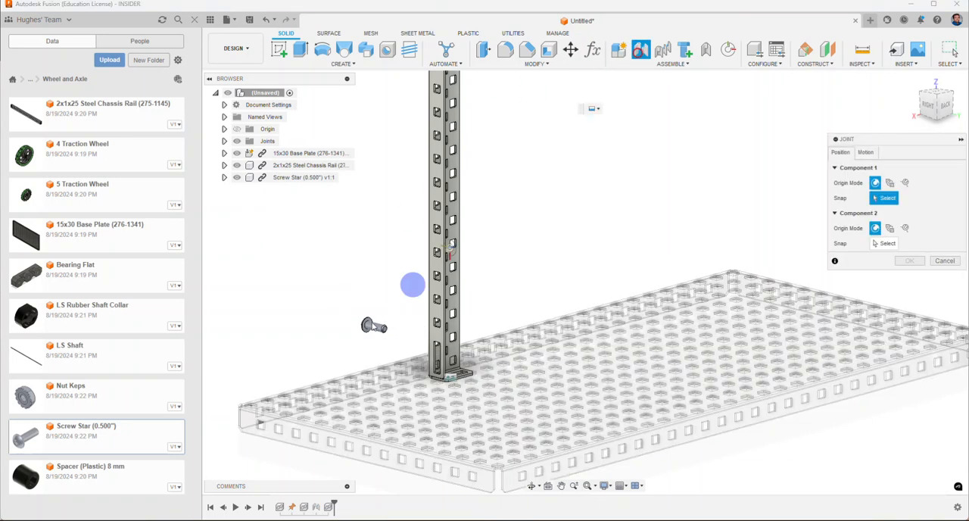
{"action": "scroll", "coordinate": [359, 333], "scroll_direction": "up", "scroll_amount": 8}
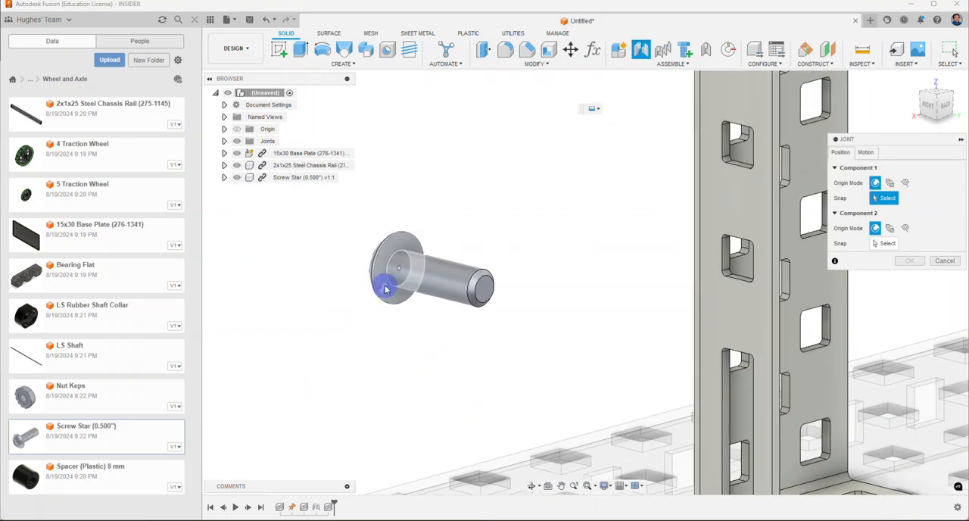
{"action": "left_click", "coordinate": [389, 286]}
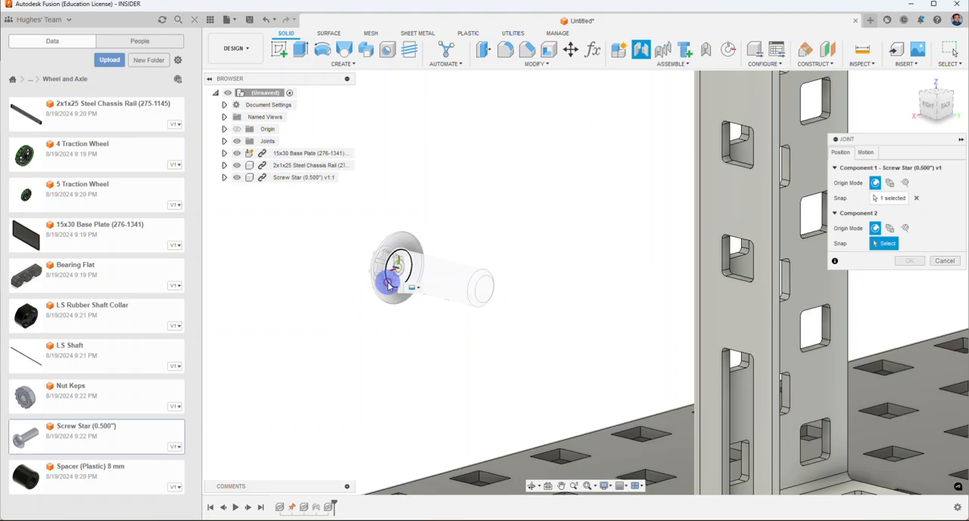
Step: Snap Component 2 to the centre of the slot on the rail foot's upper face, keep the screw head up and create the joint
{"action": "scroll", "coordinate": [388, 282], "scroll_direction": "down", "scroll_amount": 8}
{"action": "middle_click_drag", "start_coordinate": [453, 262], "coordinate": [451, 286], "text": "shift"}
{"action": "scroll", "coordinate": [545, 377], "scroll_direction": "up", "scroll_amount": 8}
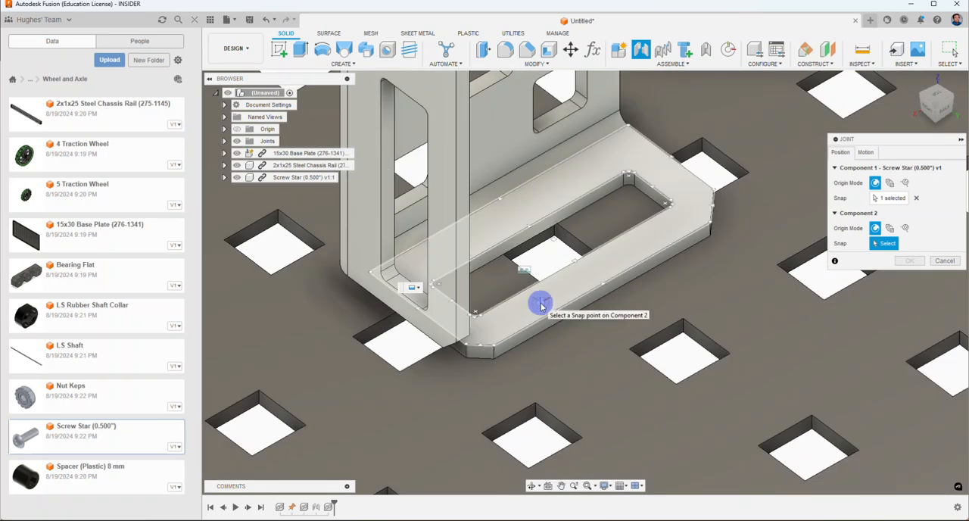
{"action": "left_click", "coordinate": [552, 240]}
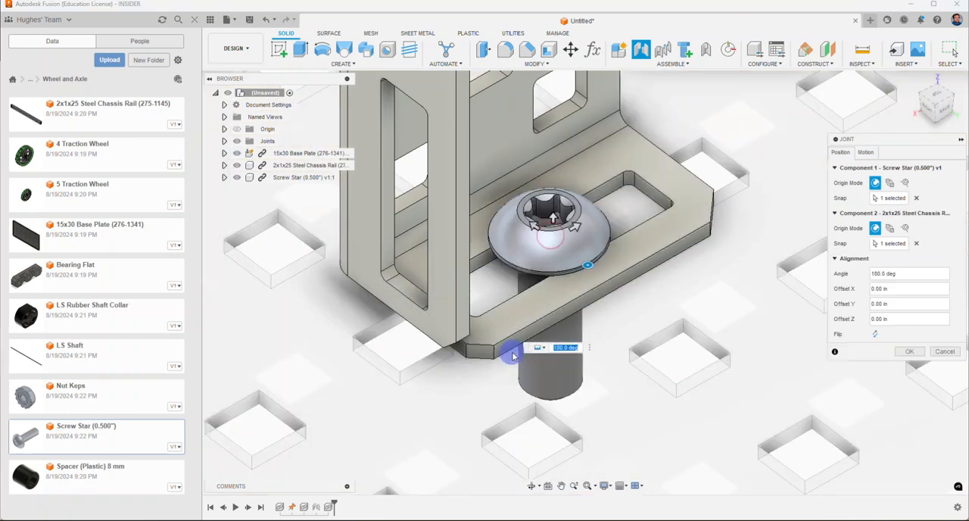
{"action": "left_click", "coordinate": [874, 335]}
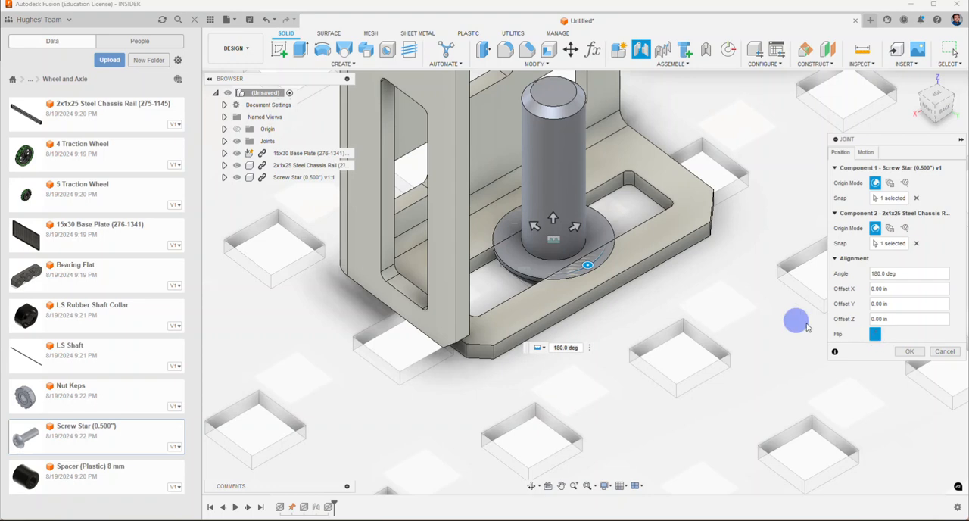
{"action": "left_click", "coordinate": [874, 335]}
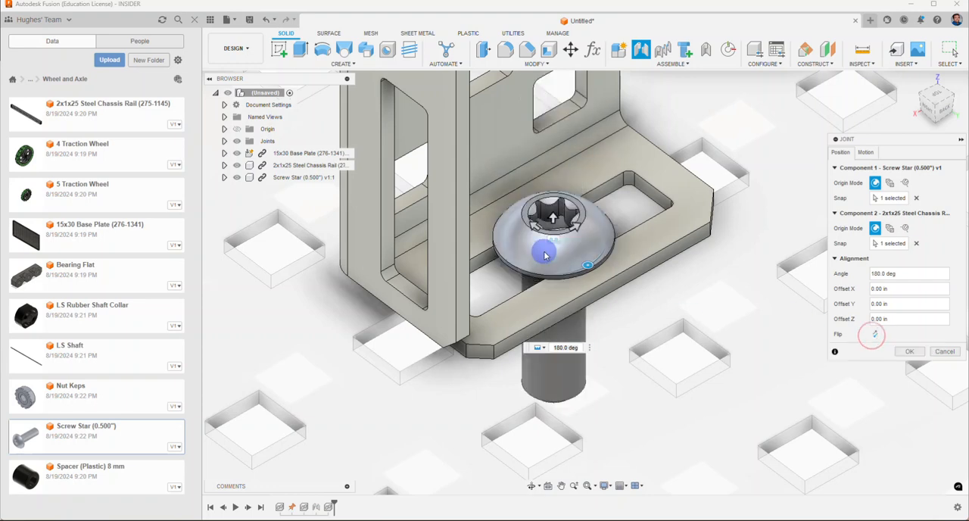
{"action": "left_click", "coordinate": [900, 352]}
Step: Insert the Nut Keps and move it 3.949 in X, -4.687 in Y and -0.559 in Z, clear of the base plate
{"action": "scroll", "coordinate": [488, 301], "scroll_direction": "down", "scroll_amount": 10}
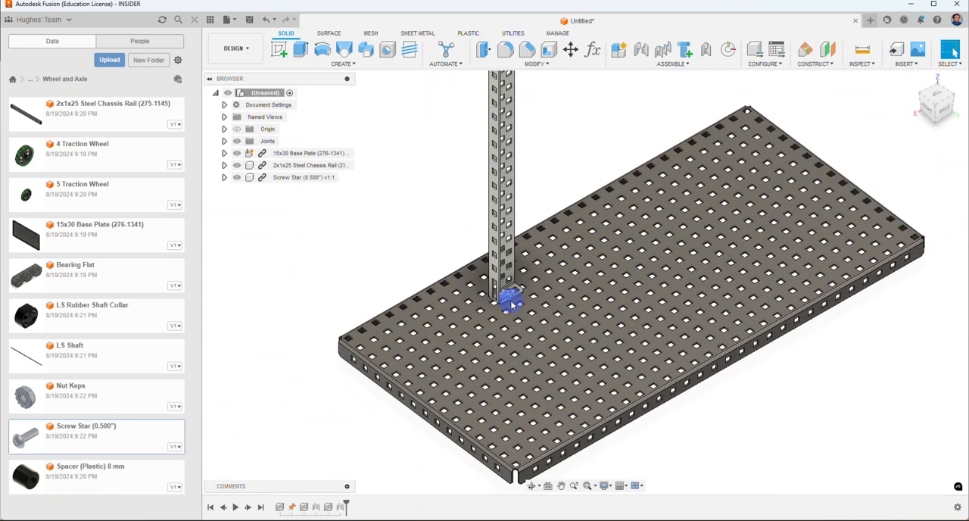
{"action": "middle_click_drag", "start_coordinate": [511, 303], "coordinate": [515, 226], "text": "shift"}
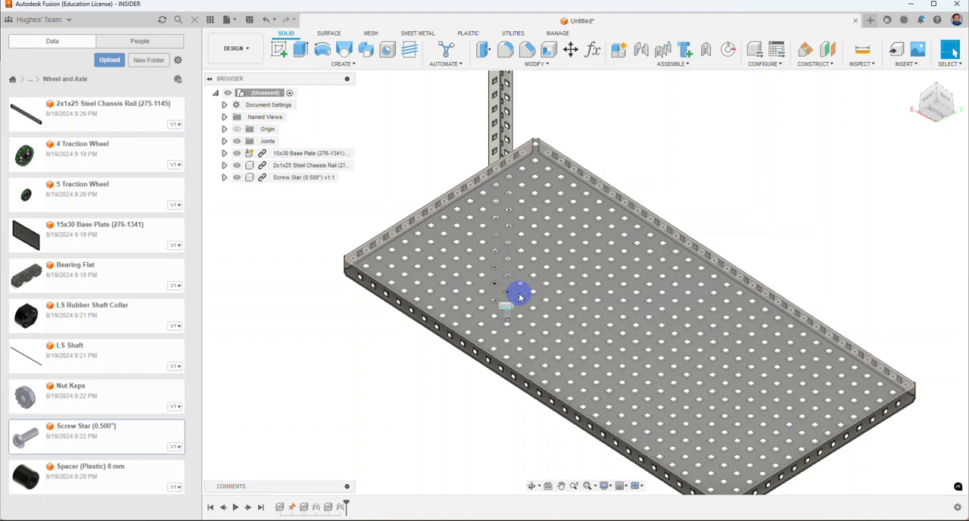
{"action": "scroll", "coordinate": [506, 310], "scroll_direction": "up", "scroll_amount": 3}
{"action": "scroll", "coordinate": [506, 316], "scroll_direction": "up", "scroll_amount": 5}
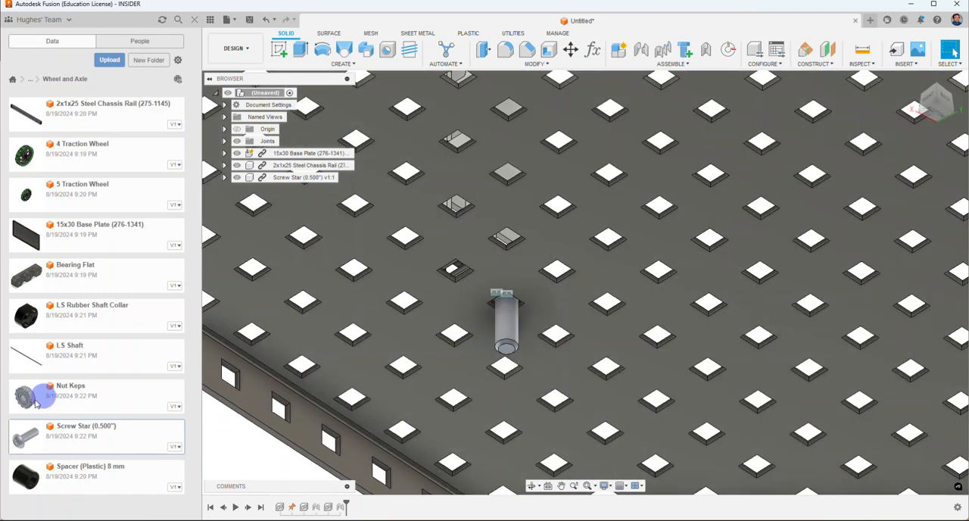
{"action": "right_click", "coordinate": [35, 396]}
{"action": "left_click", "coordinate": [65, 414]}
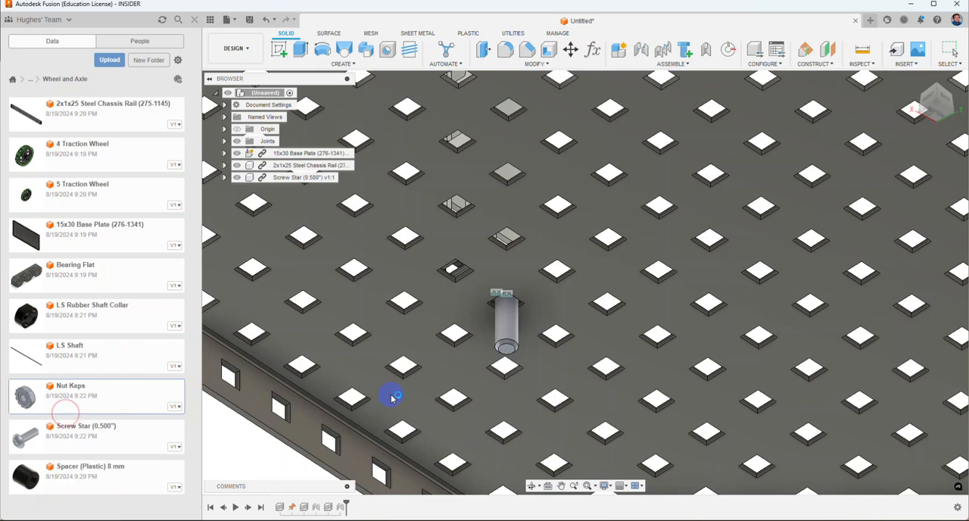
{"action": "scroll", "coordinate": [533, 397], "scroll_direction": "up", "scroll_amount": 5}
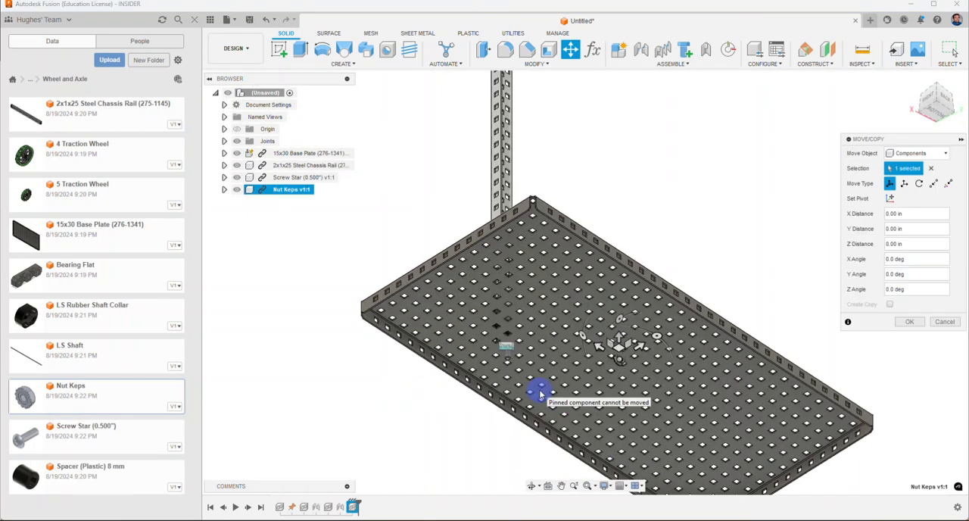
{"action": "left_click_drag", "start_coordinate": [637, 353], "coordinate": [404, 391]}
Step: Rotate the nut -180 degrees about Z and finish the move
{"action": "scroll", "coordinate": [406, 389], "scroll_direction": "up", "scroll_amount": 5}
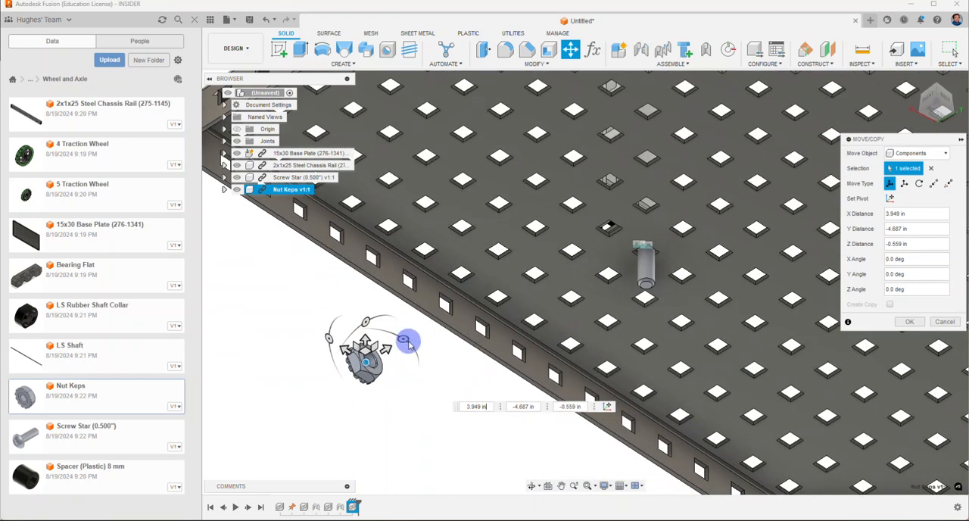
{"action": "left_click_drag", "start_coordinate": [405, 339], "coordinate": [308, 398]}
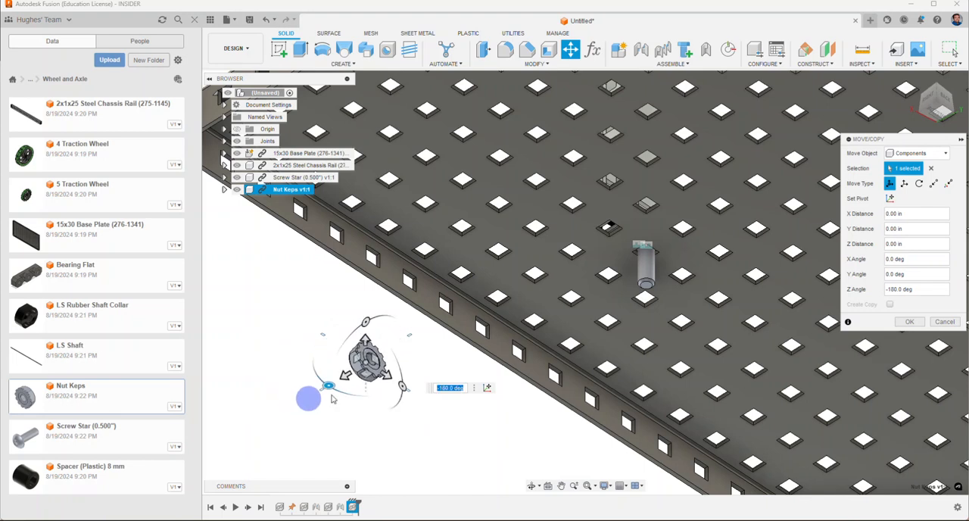
{"action": "left_click", "coordinate": [908, 323]}
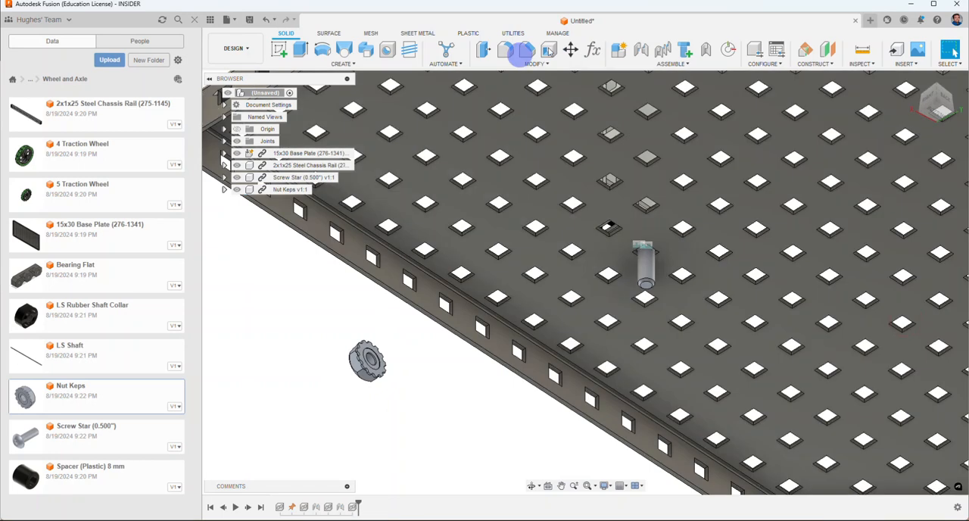
Step: Start a joint and snap Component 1 to the centre of the circular edge on the nut's toothed face
{"action": "left_click", "coordinate": [637, 50]}
{"action": "scroll", "coordinate": [367, 354], "scroll_direction": "up", "scroll_amount": 5}
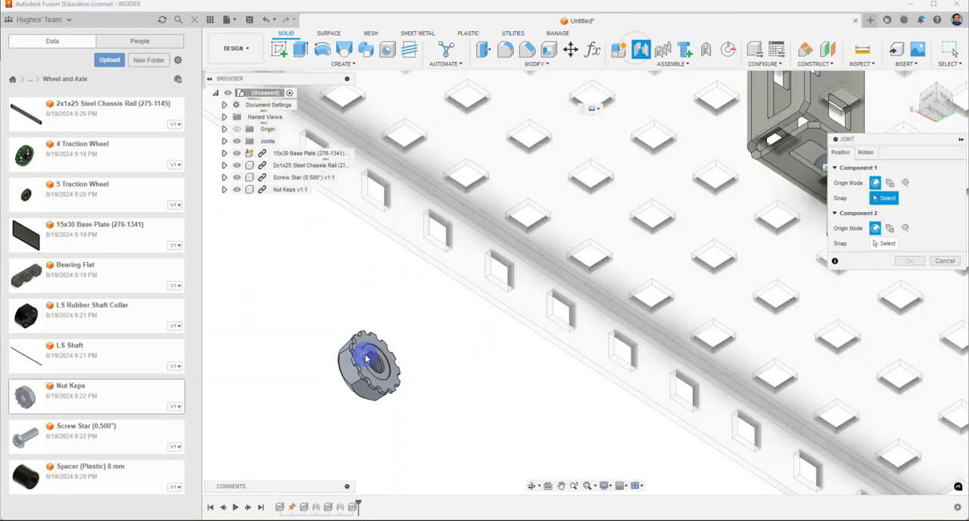
{"action": "scroll", "coordinate": [365, 337], "scroll_direction": "up", "scroll_amount": 2}
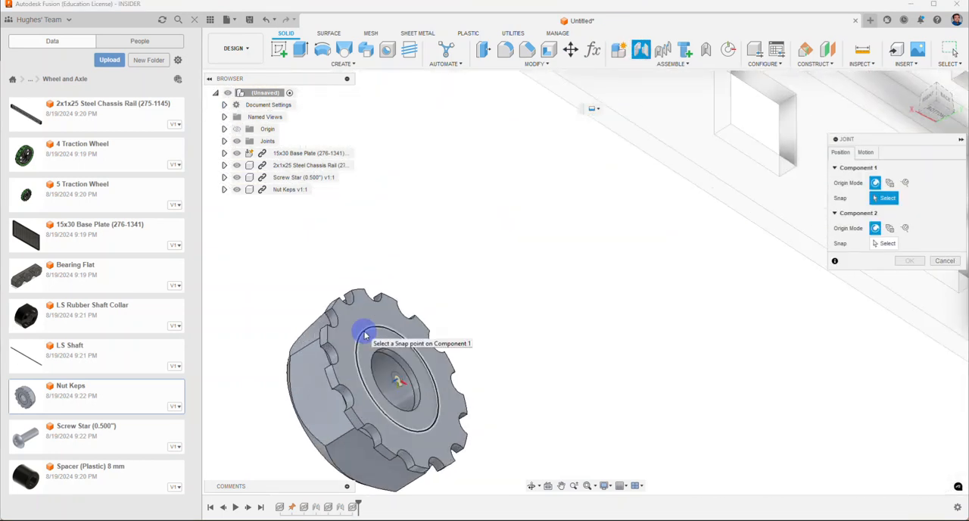
{"action": "left_click", "coordinate": [365, 335]}
Step: Snap Component 2 to the centre of the screw's tip and flip the nut so its toothed face points toward the base plate
{"action": "scroll", "coordinate": [365, 335], "scroll_direction": "down", "scroll_amount": 8}
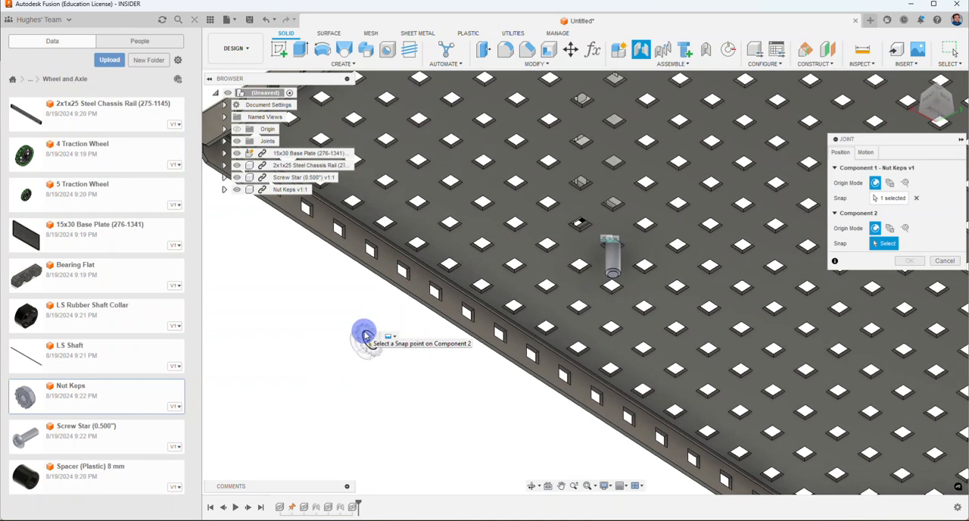
{"action": "scroll", "coordinate": [611, 258], "scroll_direction": "up", "scroll_amount": 8}
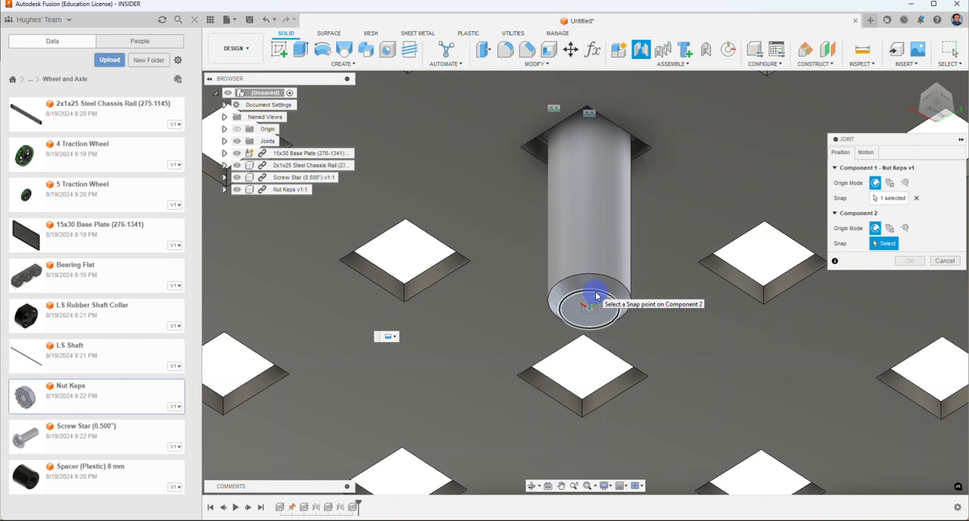
{"action": "left_click", "coordinate": [596, 296]}
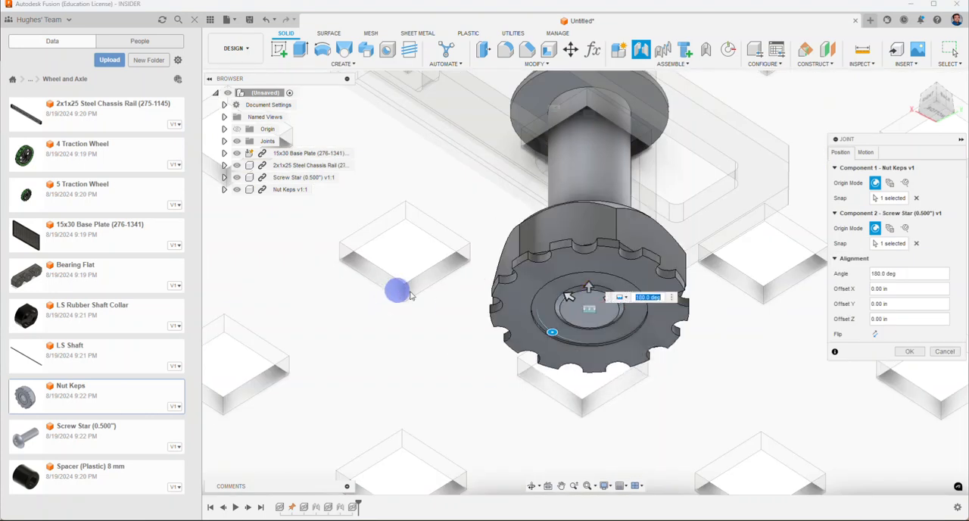
{"action": "left_click", "coordinate": [875, 333]}
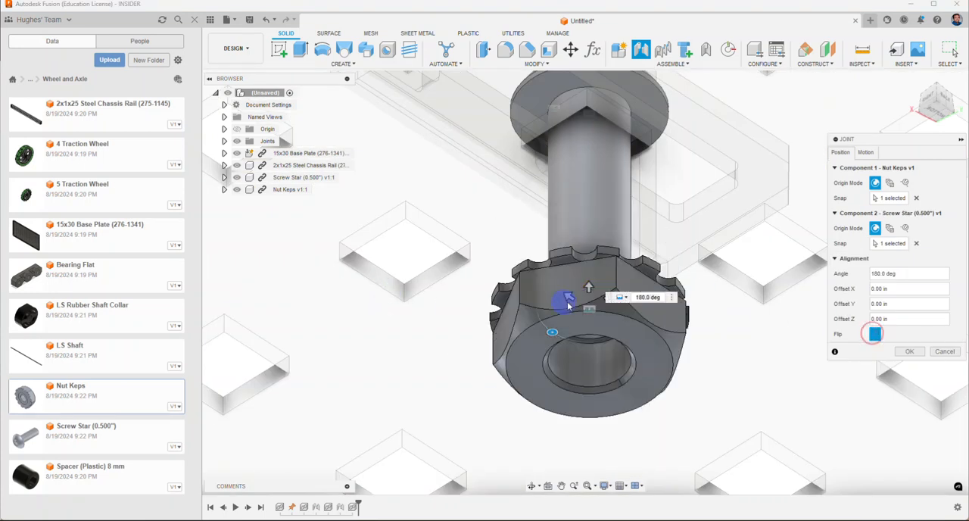
Step: Raise the nut along the screw to a Z offset of 0.37 in, just beneath the base plate, and create the joint
{"action": "left_click_drag", "start_coordinate": [589, 288], "coordinate": [589, 160]}
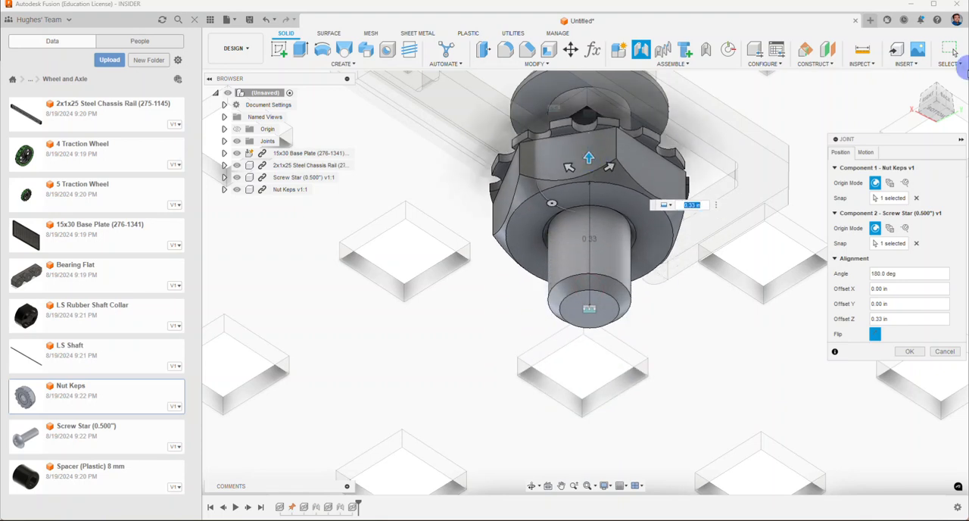
{"action": "left_click", "coordinate": [932, 99]}
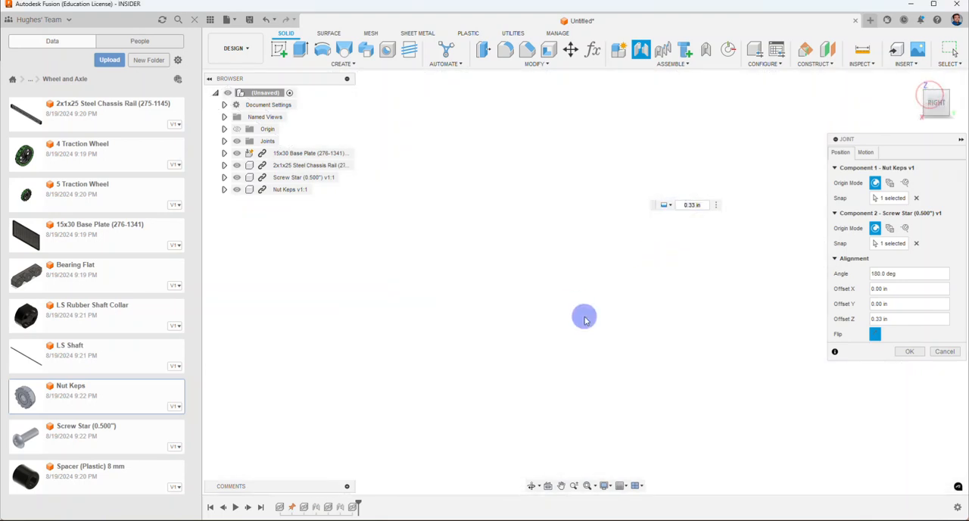
{"action": "scroll", "coordinate": [436, 243], "scroll_direction": "down", "scroll_amount": 5}
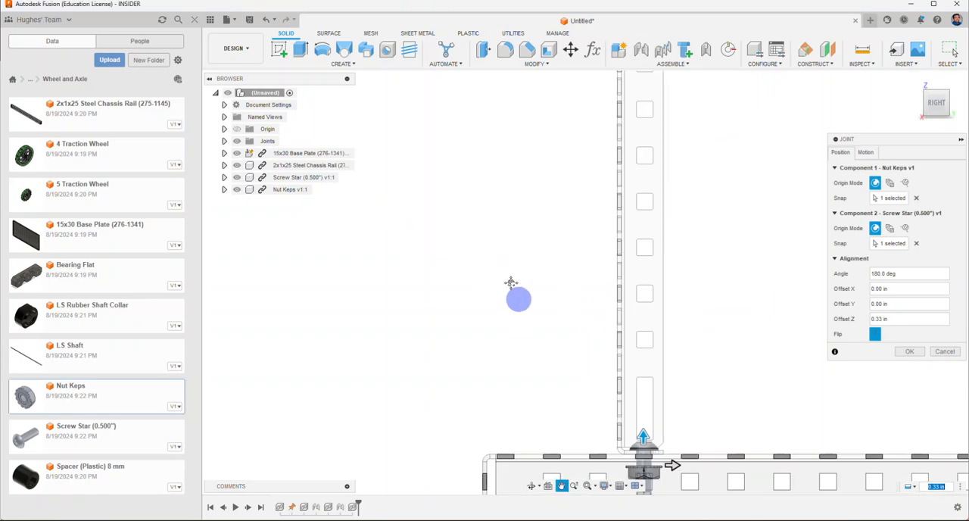
{"action": "middle_click_drag", "start_coordinate": [519, 298], "coordinate": [376, 78]}
{"action": "scroll", "coordinate": [493, 226], "scroll_direction": "up", "scroll_amount": 4}
{"action": "scroll", "coordinate": [498, 233], "scroll_direction": "up", "scroll_amount": 2}
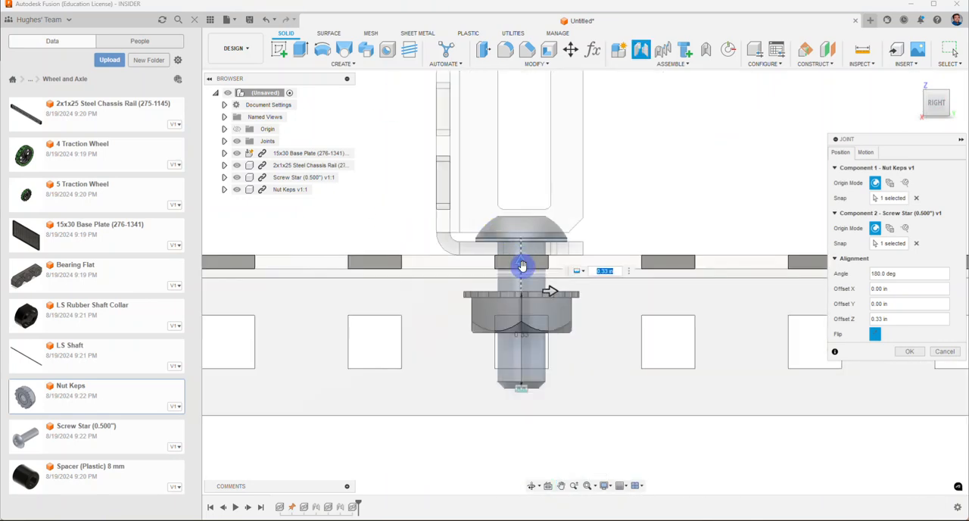
{"action": "mouse_move", "coordinate": [521, 266]}
{"action": "left_mouse_down"}
{"action": "mouse_move", "coordinate": [521, 252]}
{"action": "mouse_move", "coordinate": [521, 278]}
{"action": "left_mouse_up"}
{"action": "scroll", "coordinate": [521, 280], "scroll_direction": "up", "scroll_amount": 5}
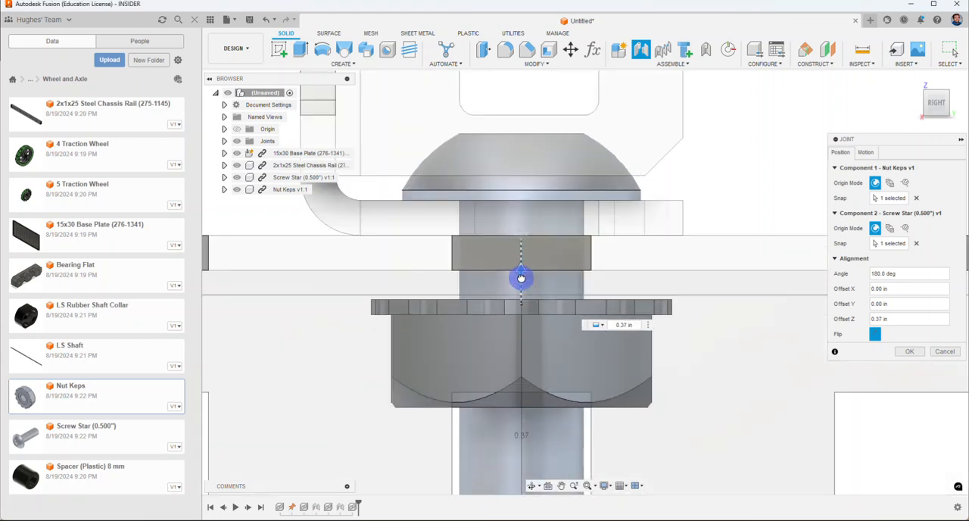
{"action": "scroll", "coordinate": [541, 287], "scroll_direction": "down", "scroll_amount": 5}
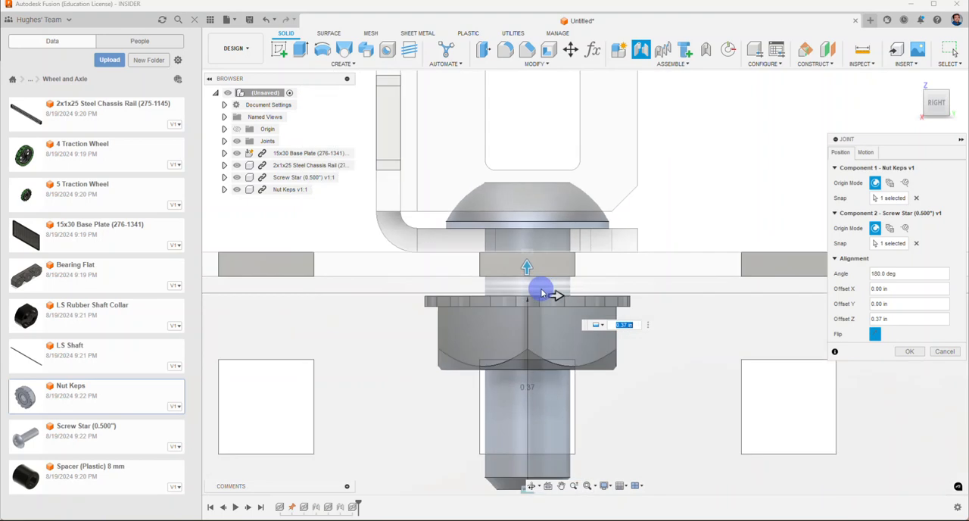
{"action": "left_click_drag", "start_coordinate": [946, 97], "coordinate": [914, 107]}
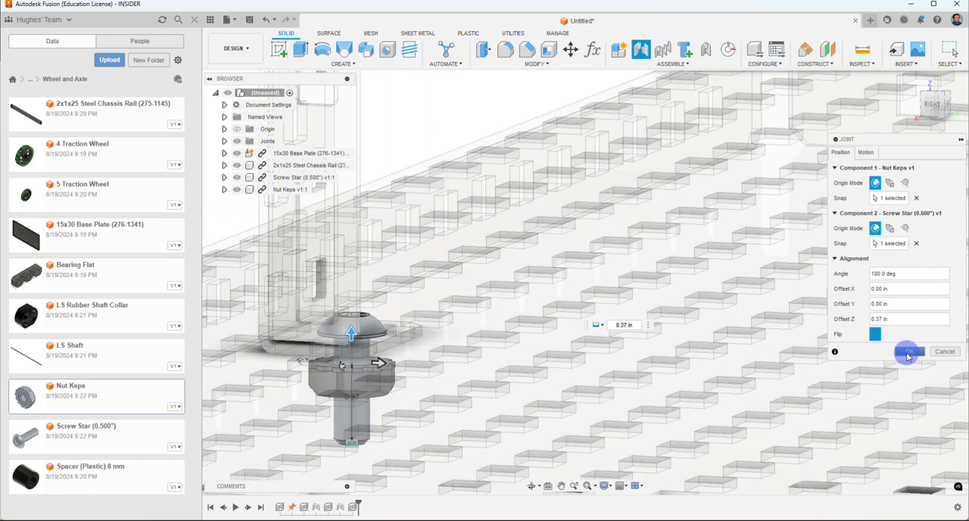
{"action": "left_click", "coordinate": [908, 355]}
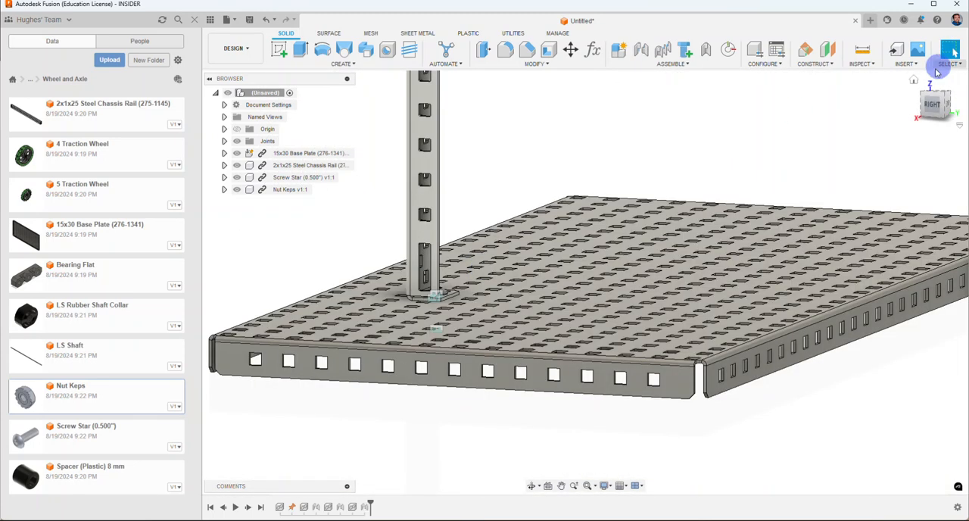
Step: Insert the Bearing Flat into the design and move it to about X -3.07, Y 1.279, Z 4.349 in, beside the chassis rail
{"action": "left_click", "coordinate": [912, 81]}
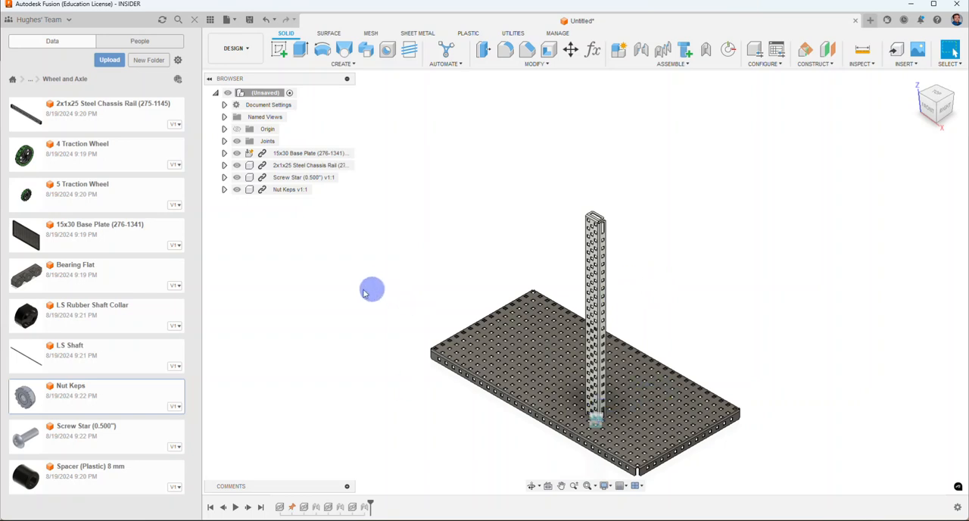
{"action": "right_click", "coordinate": [93, 276]}
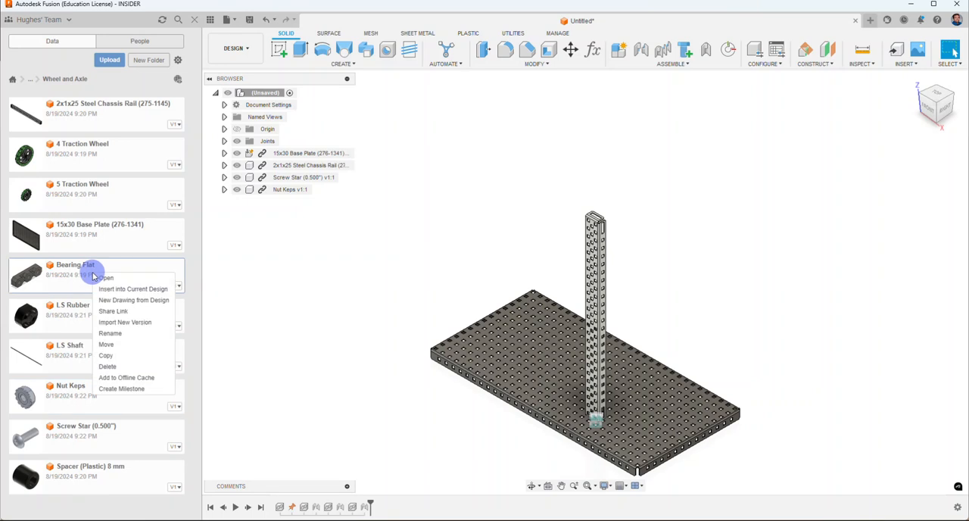
{"action": "left_click", "coordinate": [116, 289]}
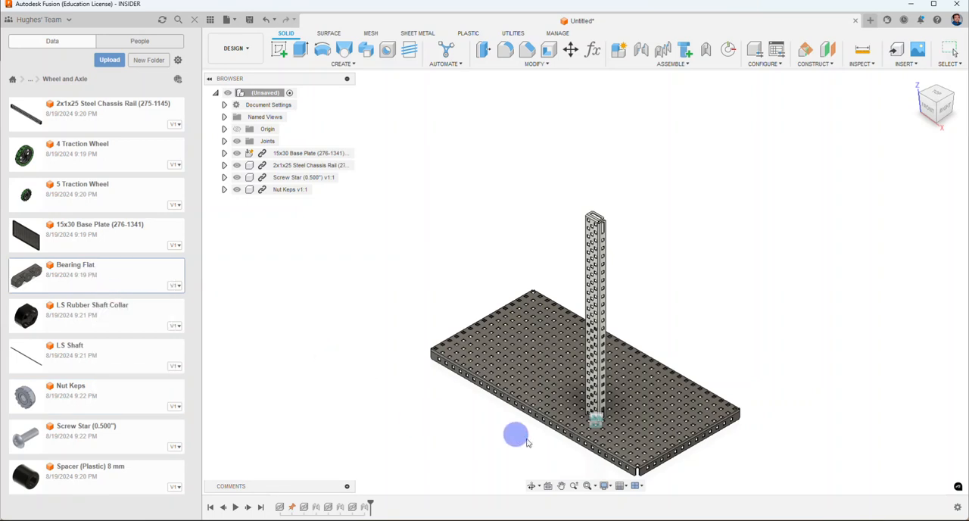
{"action": "left_click_drag", "start_coordinate": [560, 424], "coordinate": [574, 279]}
{"action": "scroll", "coordinate": [574, 279], "scroll_direction": "up", "scroll_amount": 5}
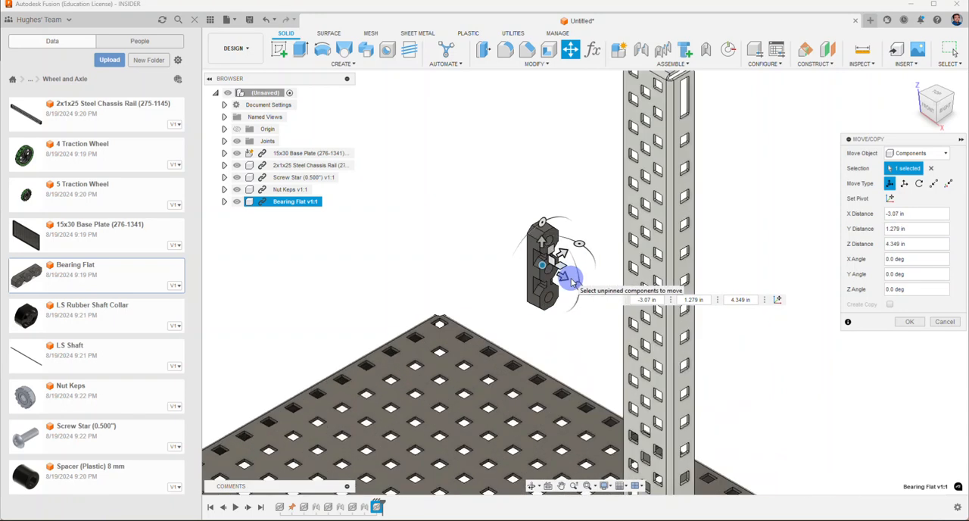
{"action": "middle_click_drag", "start_coordinate": [567, 234], "coordinate": [526, 307]}
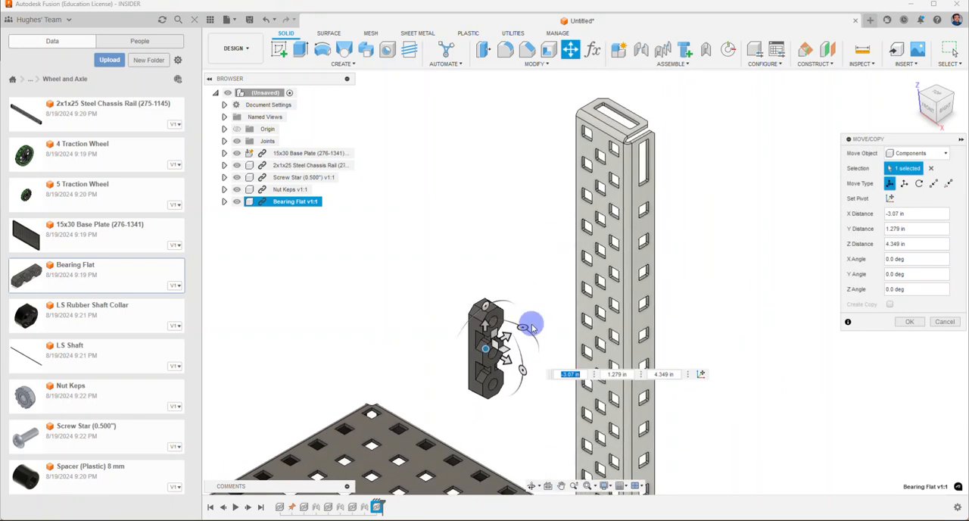
Step: Raise the bearing flat to near the rail's upper end, rotate it 90 degrees about Z and finish the move
{"action": "left_click_drag", "start_coordinate": [487, 347], "coordinate": [482, 185]}
{"action": "scroll", "coordinate": [572, 167], "scroll_direction": "up", "scroll_amount": 2}
{"action": "scroll", "coordinate": [571, 167], "scroll_direction": "up", "scroll_amount": 1}
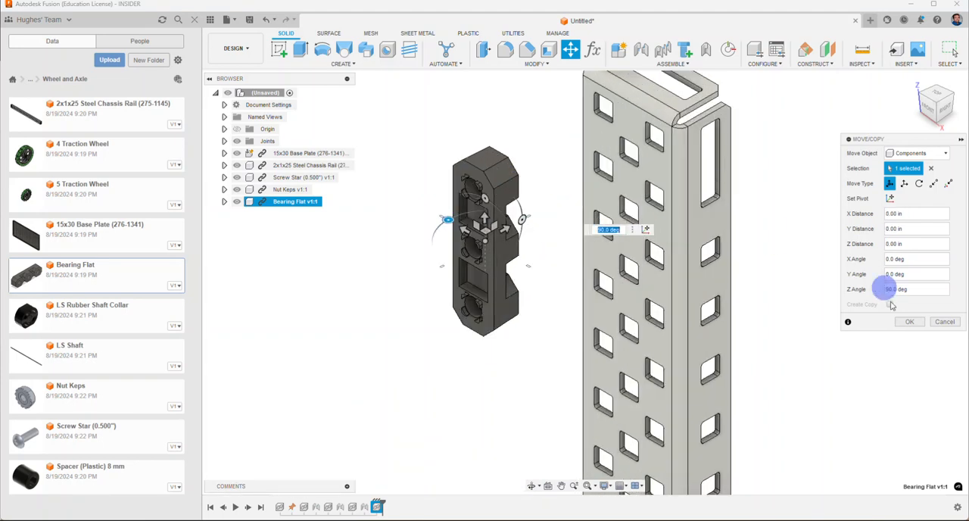
{"action": "left_click", "coordinate": [906, 323]}
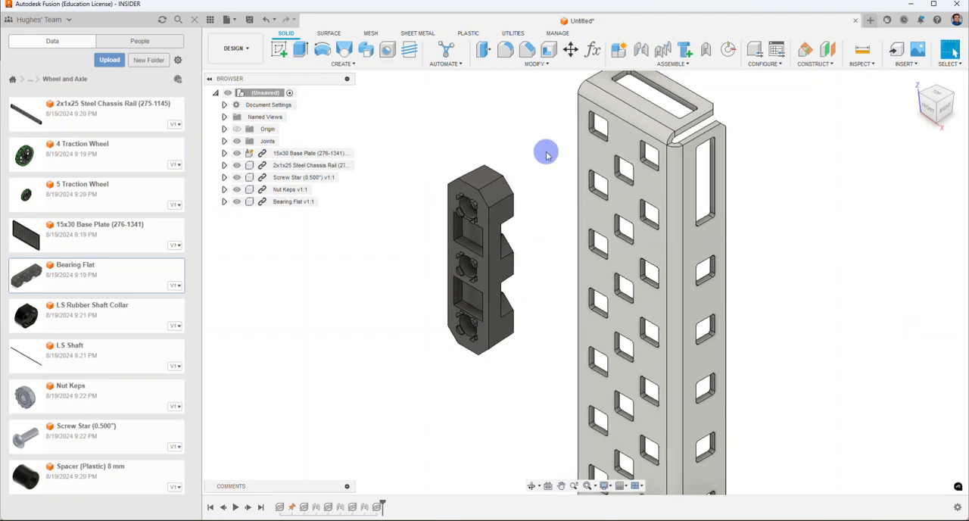
Step: Start a joint and snap Component 1 to the edge of the uppermost hole on the bearing flat's recessed face
{"action": "left_click", "coordinate": [643, 50]}
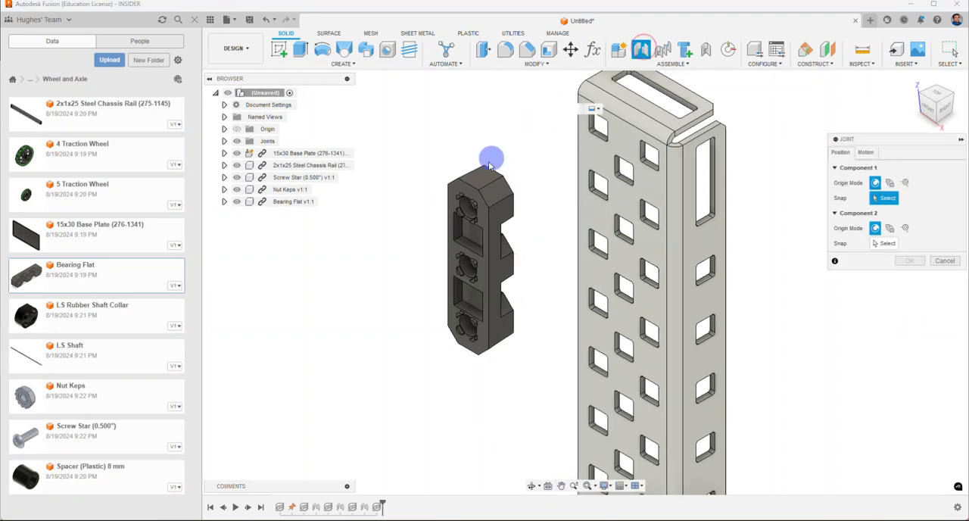
{"action": "scroll", "coordinate": [465, 199], "scroll_direction": "up", "scroll_amount": 5}
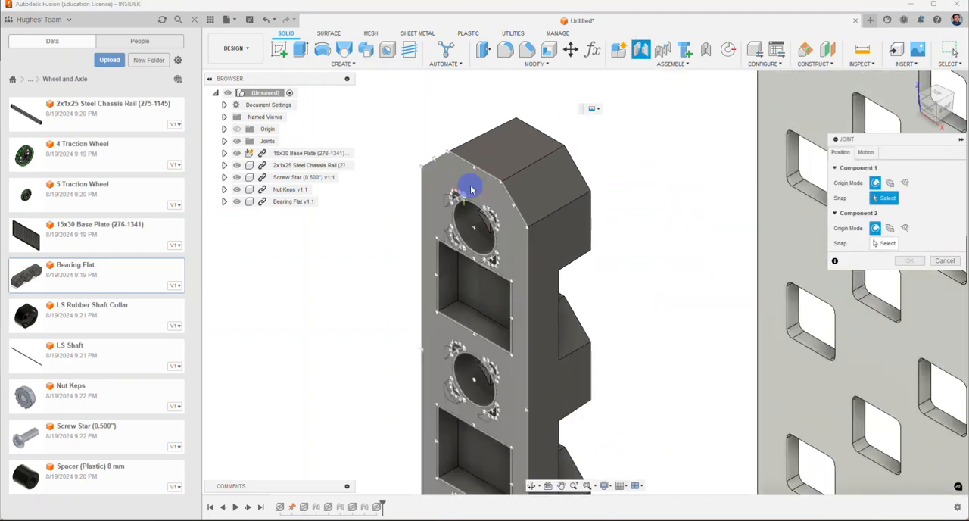
{"action": "left_click", "coordinate": [470, 203]}
{"action": "scroll", "coordinate": [471, 204], "scroll_direction": "down", "scroll_amount": 5}
{"action": "scroll", "coordinate": [510, 139], "scroll_direction": "up", "scroll_amount": 6}
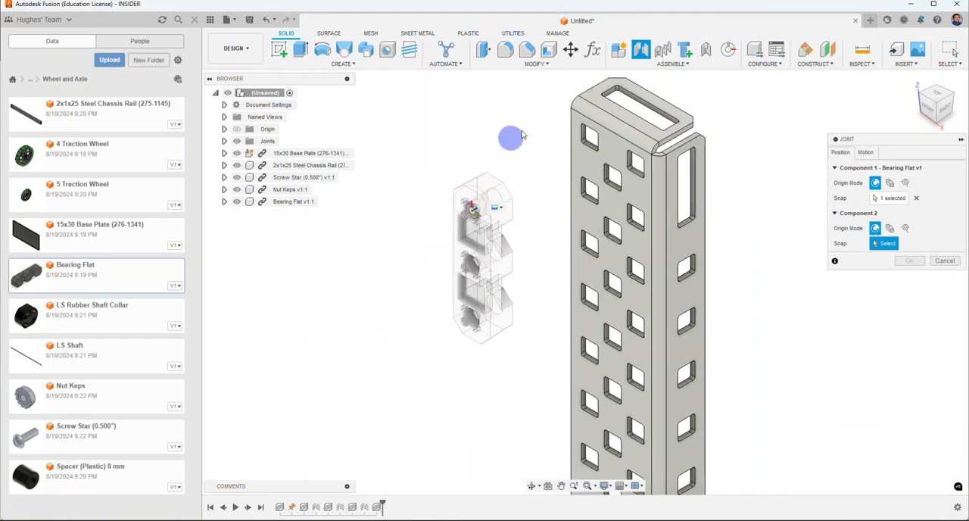
Step: Snap Component 2 to the upper edge of the rail's topmost middle-column hole and flip the bearing flat to the rail's outer side
{"action": "scroll", "coordinate": [576, 183], "scroll_direction": "up", "scroll_amount": 2}
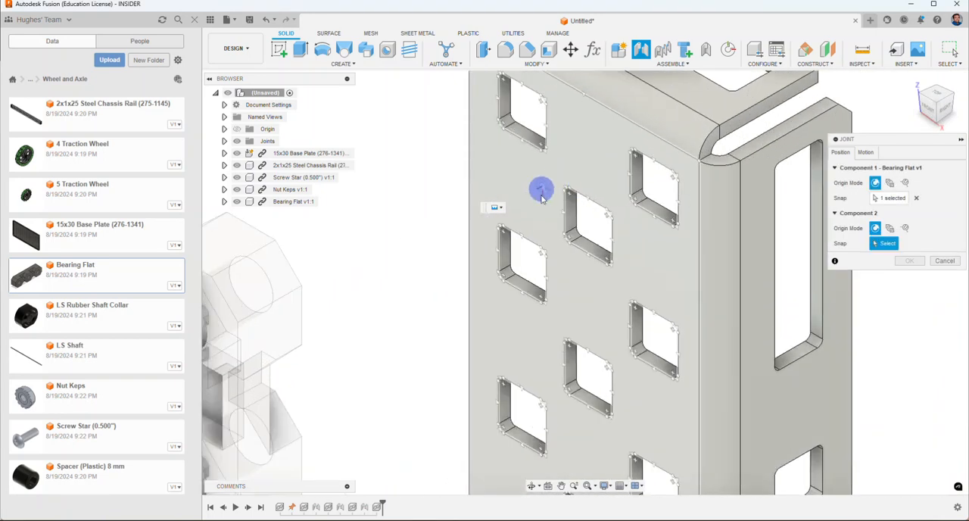
{"action": "left_click", "coordinate": [588, 194]}
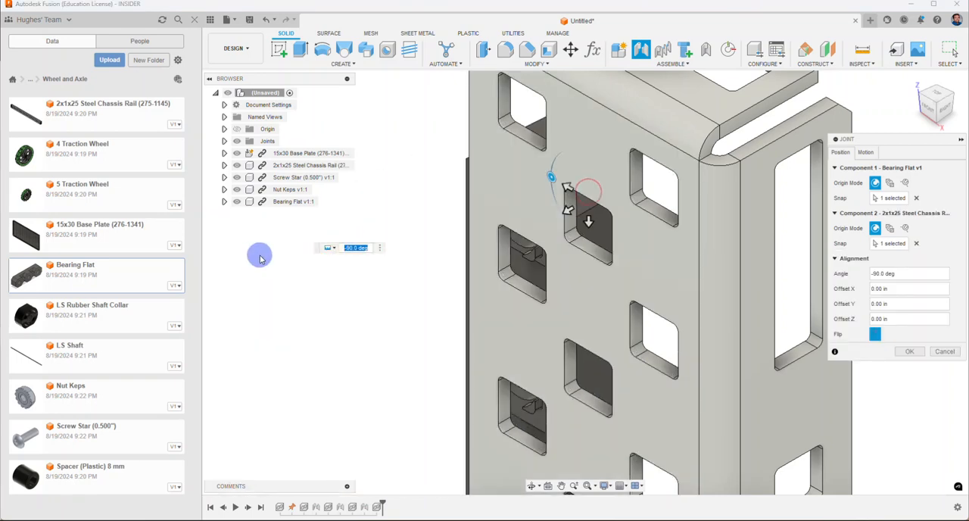
{"action": "left_click", "coordinate": [876, 340]}
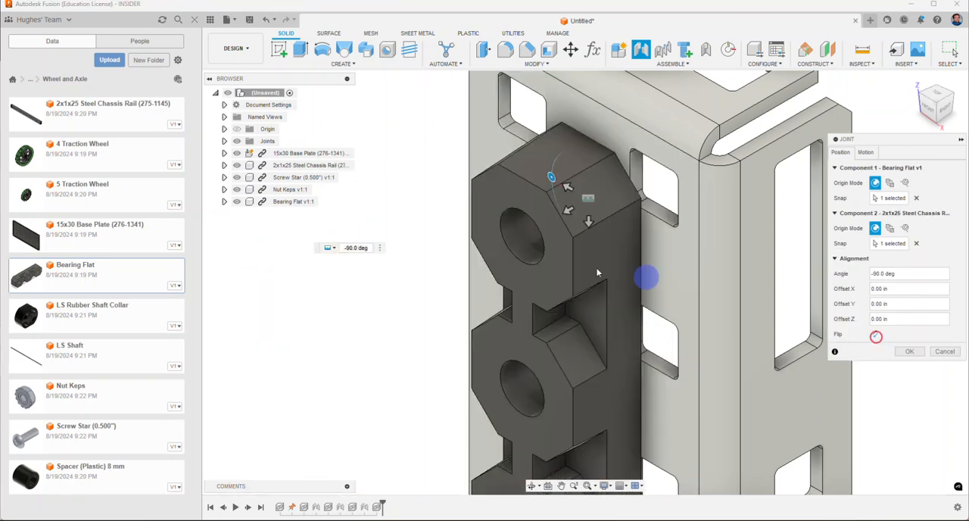
Step: Lower the bearing flat with a Y offset of 0.10 in to line up its holes with the rail's, and create the joint
{"action": "left_click", "coordinate": [932, 112]}
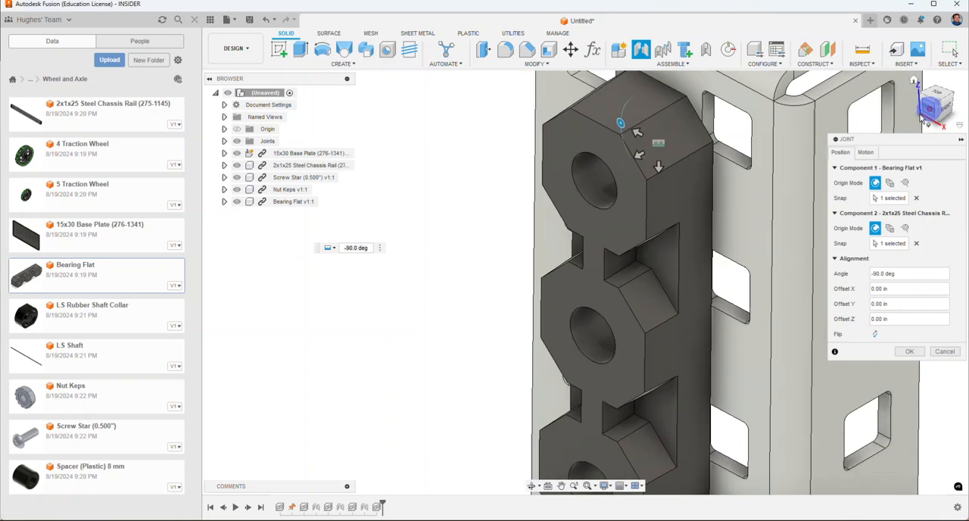
{"action": "scroll", "coordinate": [384, 317], "scroll_direction": "down", "scroll_amount": 4}
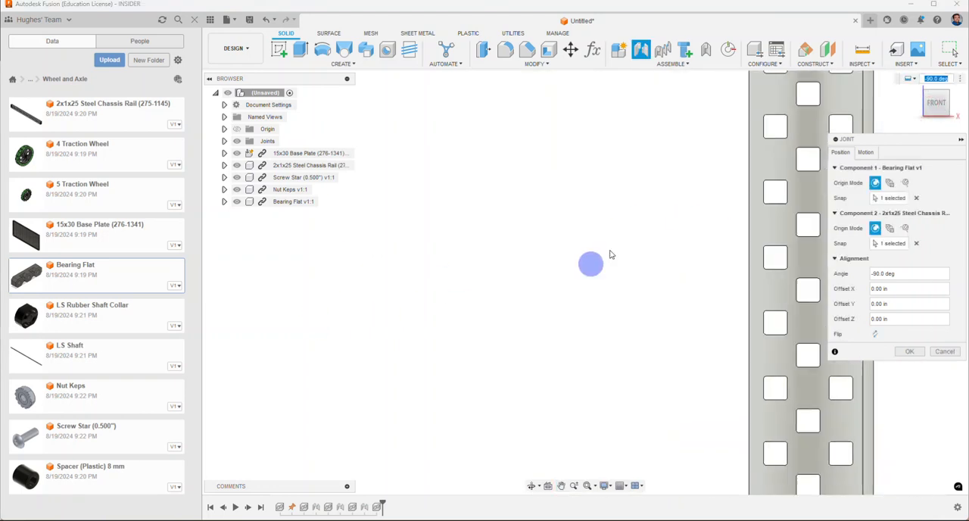
{"action": "middle_click_drag", "start_coordinate": [618, 254], "coordinate": [426, 431]}
{"action": "middle_click_drag", "start_coordinate": [531, 173], "coordinate": [471, 371]}
{"action": "scroll", "coordinate": [610, 212], "scroll_direction": "up", "scroll_amount": 2}
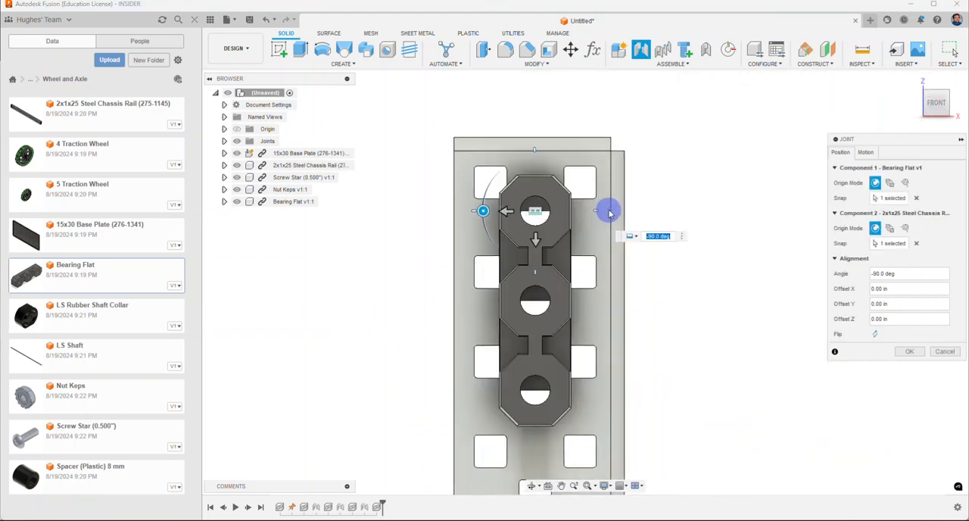
{"action": "left_click_drag", "start_coordinate": [535, 244], "coordinate": [535, 251]}
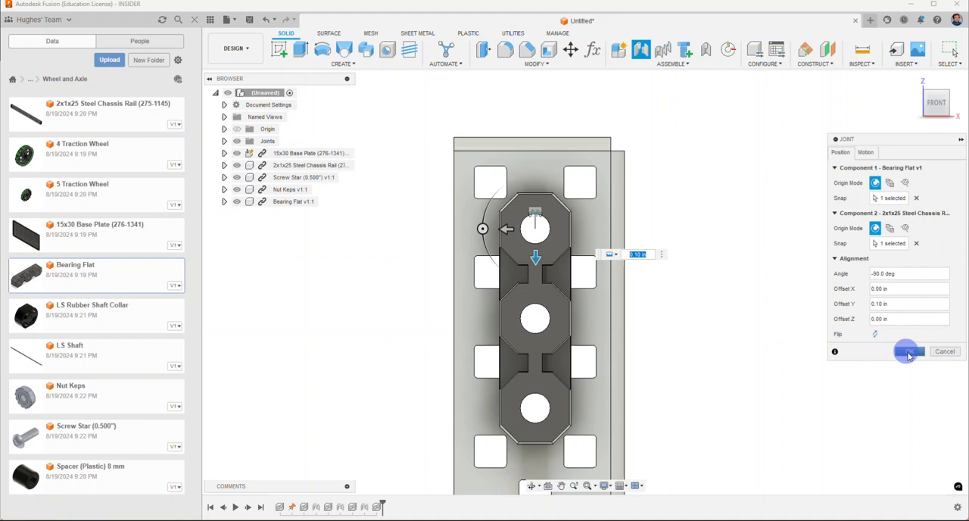
{"action": "left_click", "coordinate": [909, 353]}
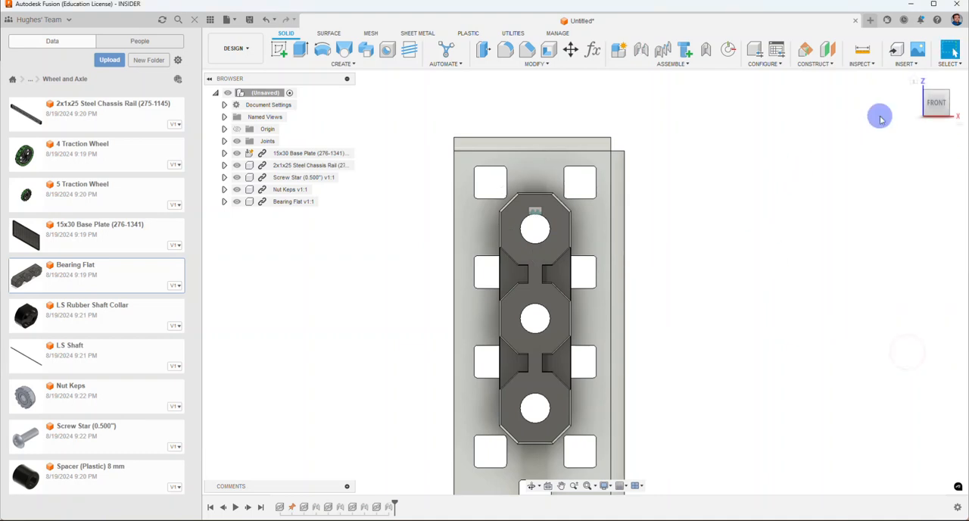
Step: Hide the assembly's joints
{"action": "left_click_drag", "start_coordinate": [925, 105], "coordinate": [890, 104]}
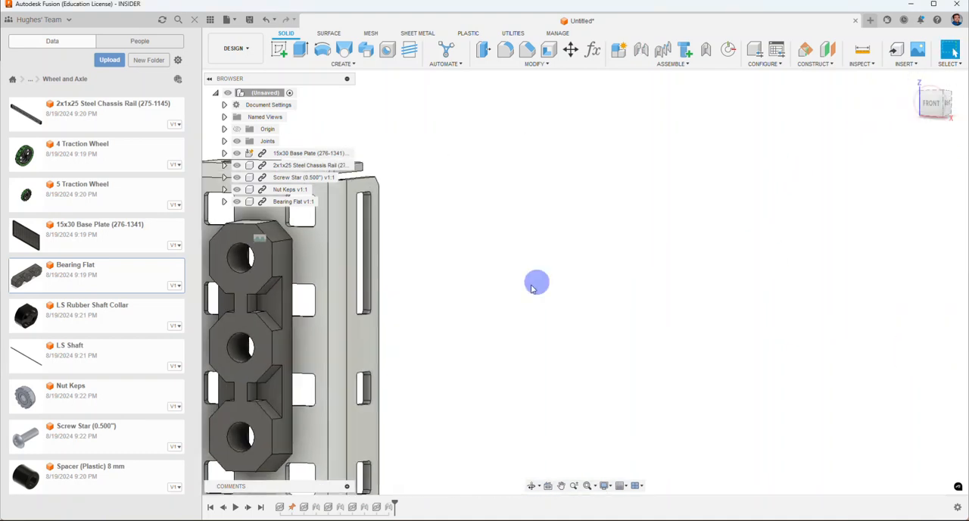
{"action": "middle_click_drag", "start_coordinate": [535, 283], "coordinate": [725, 179]}
{"action": "scroll", "coordinate": [715, 204], "scroll_direction": "down", "scroll_amount": 3}
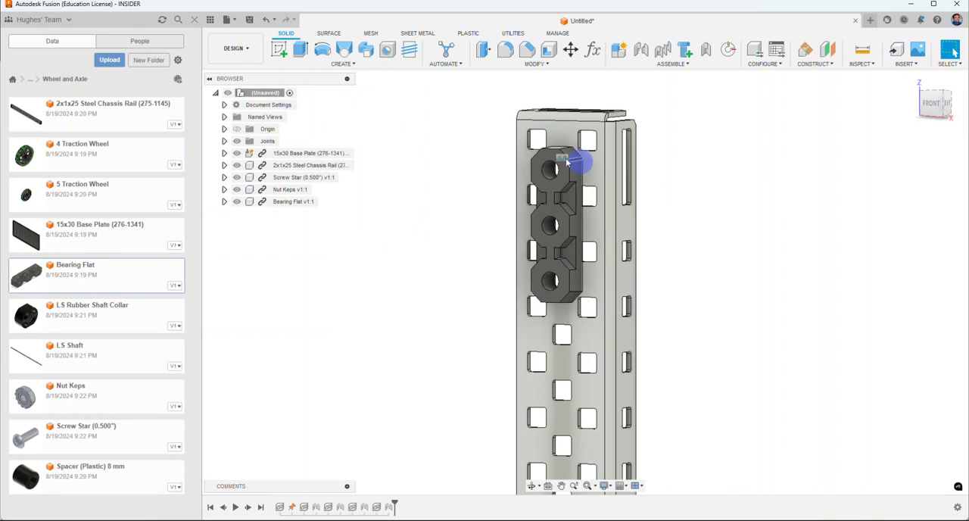
{"action": "scroll", "coordinate": [564, 164], "scroll_direction": "down", "scroll_amount": 6}
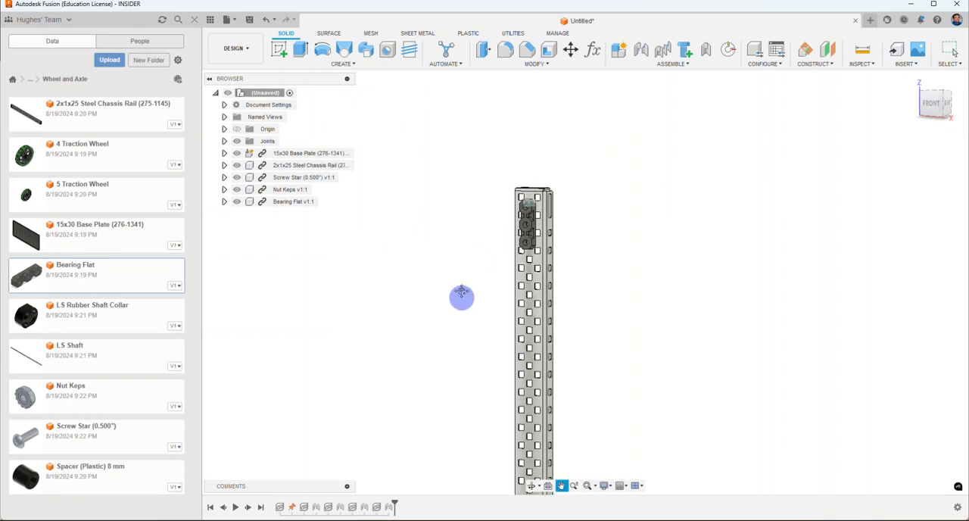
{"action": "scroll", "coordinate": [493, 222], "scroll_direction": "down", "scroll_amount": 2}
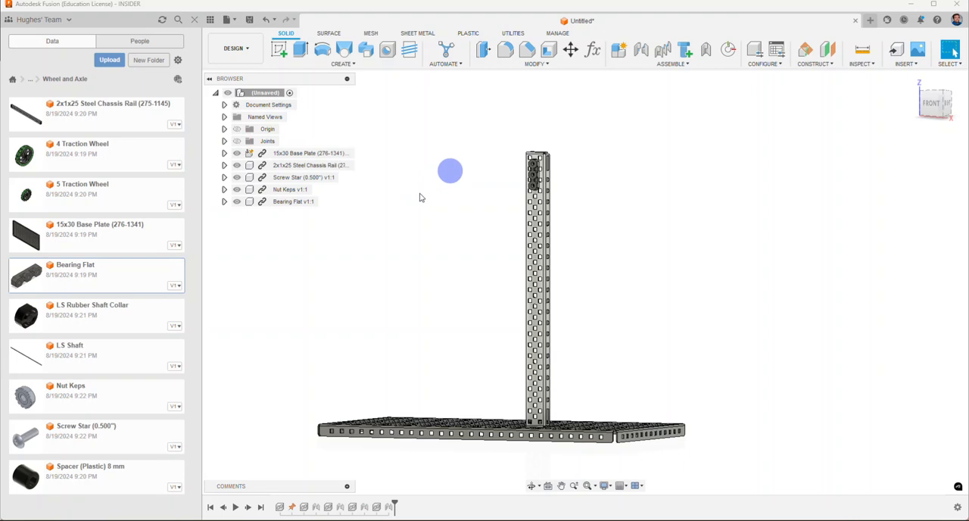
Step: Insert another Screw Star (0.500") and move it to about X -0.738, Y 0.247, Z 11.332 in, beside the bearing flat
{"action": "right_click", "coordinate": [86, 439]}
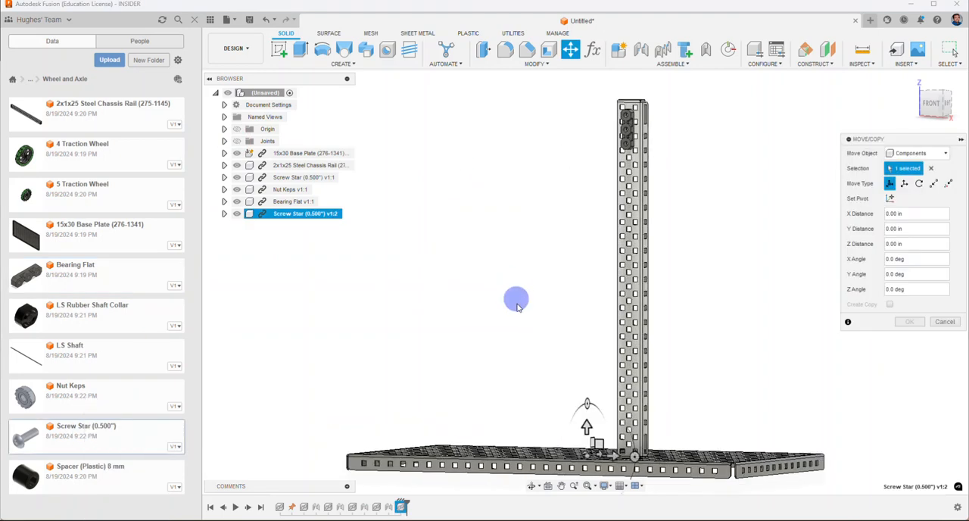
{"action": "left_click_drag", "start_coordinate": [587, 452], "coordinate": [600, 117]}
{"action": "scroll", "coordinate": [598, 118], "scroll_direction": "up", "scroll_amount": 4}
{"action": "middle_click_drag", "start_coordinate": [598, 117], "coordinate": [520, 238]}
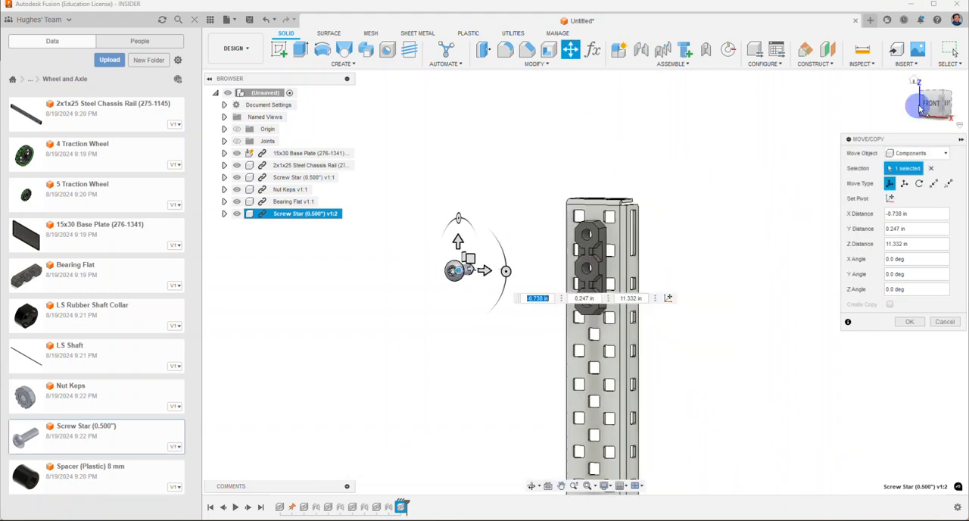
Step: Rotate the new screw -180 degrees about Z and finish the move
{"action": "middle_click_drag", "start_coordinate": [772, 168], "coordinate": [794, 171], "text": "shift"}
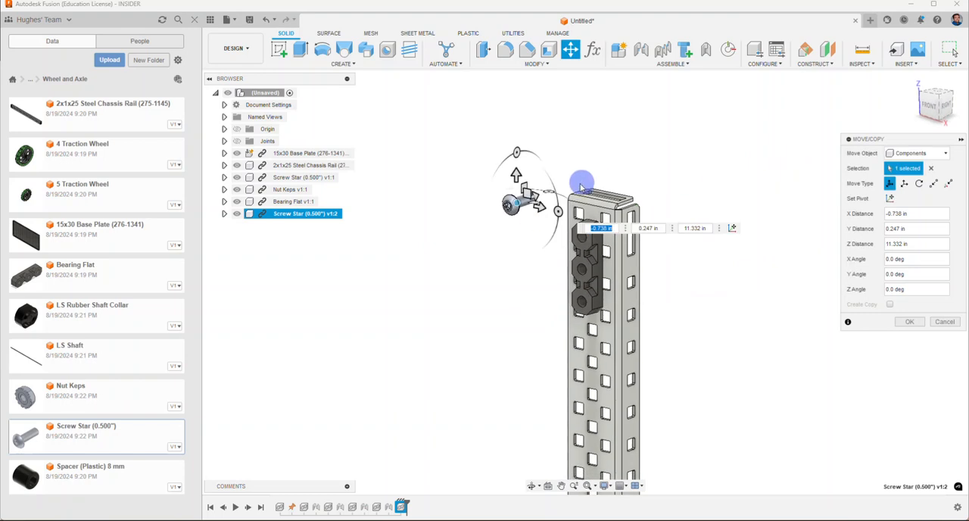
{"action": "left_click_drag", "start_coordinate": [549, 189], "coordinate": [488, 212]}
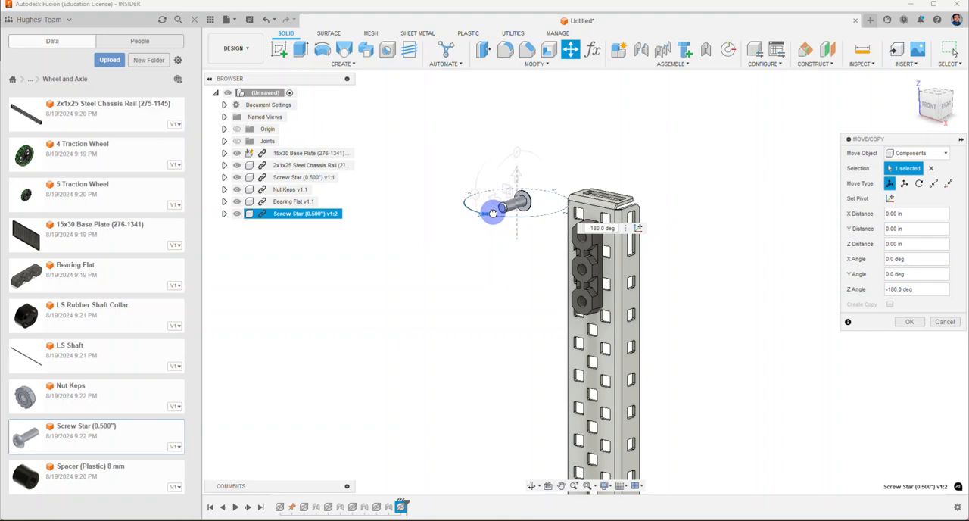
{"action": "left_click", "coordinate": [907, 323]}
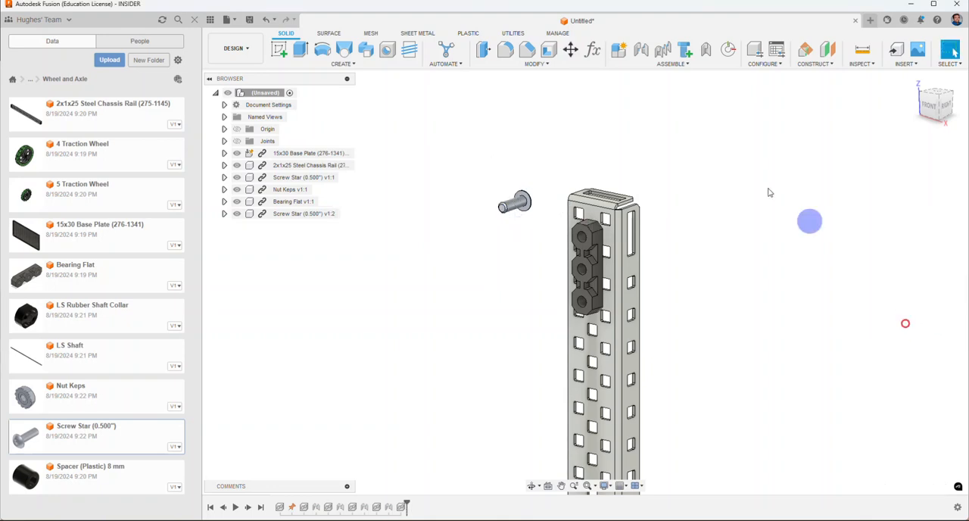
Step: Joint the underside of the screw's head to the bearing flat's uppermost hole, flipping the screw so its shank enters the hole
{"action": "left_click", "coordinate": [643, 51]}
{"action": "scroll", "coordinate": [534, 200], "scroll_direction": "up", "scroll_amount": 5}
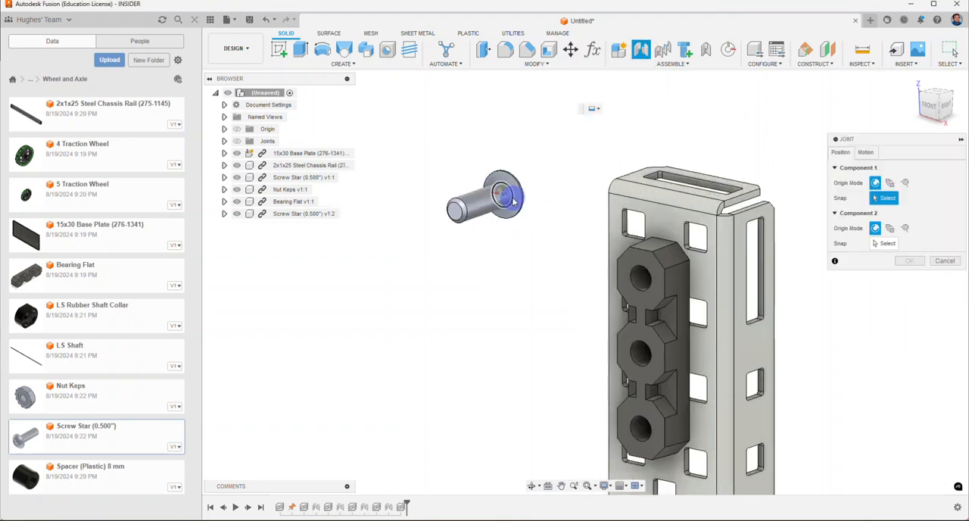
{"action": "left_click", "coordinate": [512, 200]}
{"action": "left_click", "coordinate": [638, 282]}
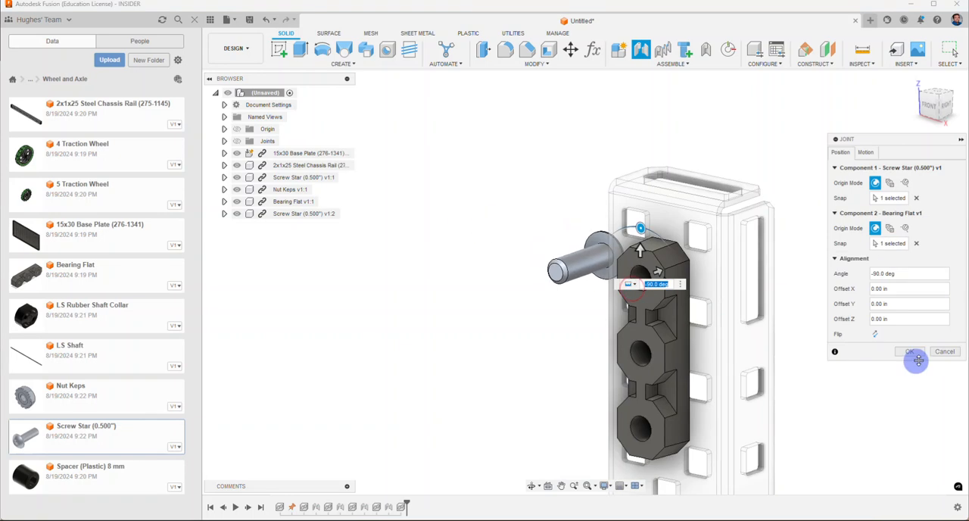
{"action": "left_click", "coordinate": [877, 335]}
{"action": "left_click", "coordinate": [910, 352]}
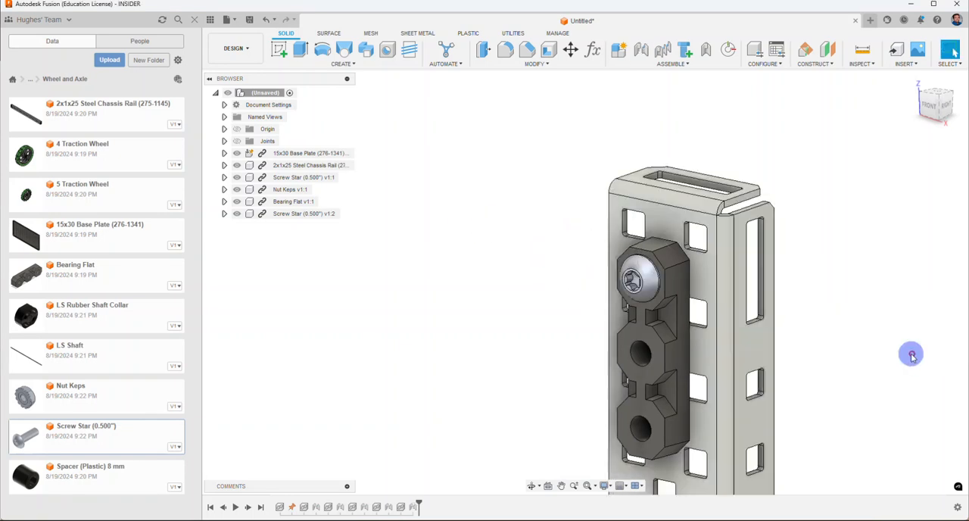
Step: Duplicate the screw with its joint onto the bearing flat's lowest hole
{"action": "middle_click_drag", "start_coordinate": [911, 352], "coordinate": [818, 267]}
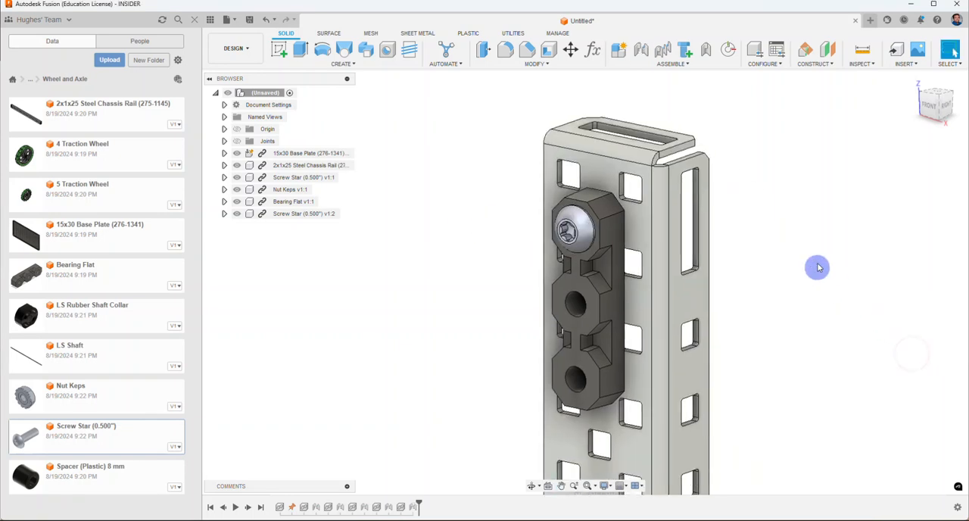
{"action": "left_click", "coordinate": [664, 63]}
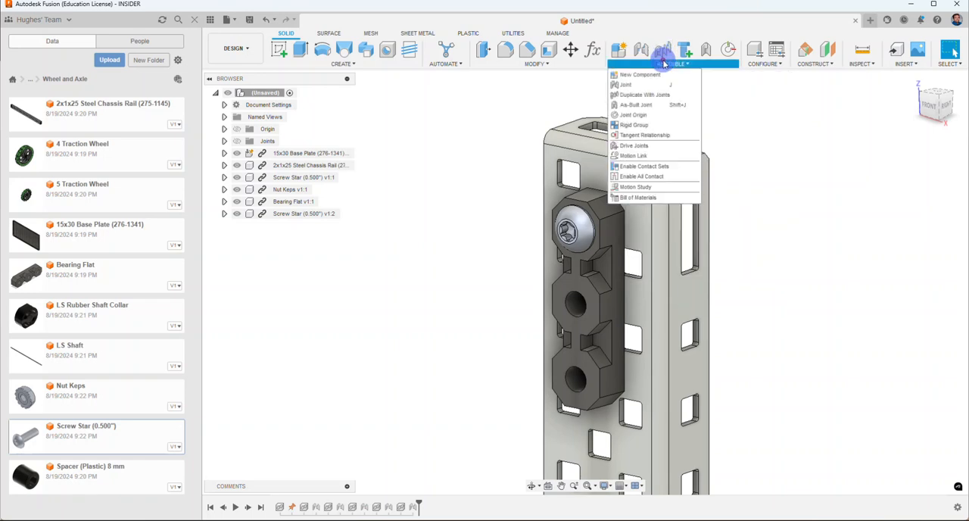
{"action": "left_click", "coordinate": [645, 97]}
{"action": "left_click", "coordinate": [573, 236]}
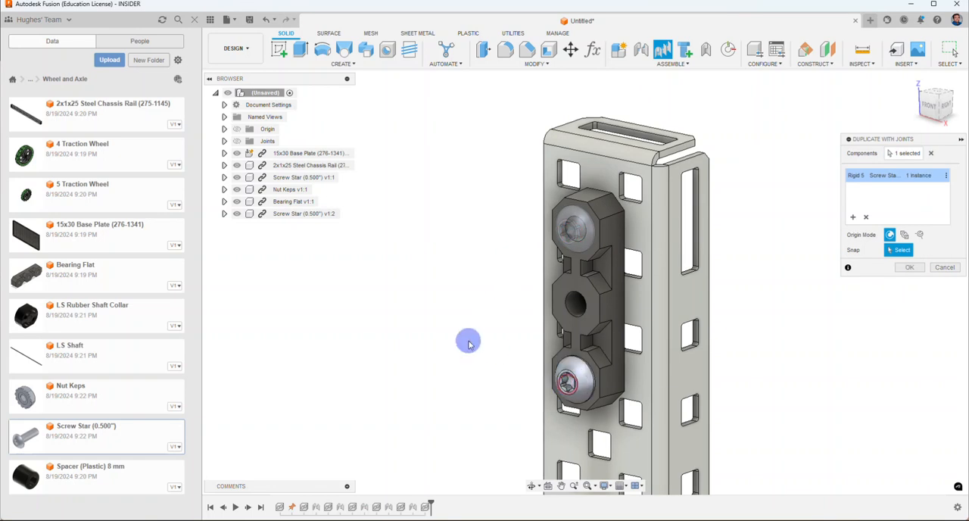
{"action": "left_click", "coordinate": [909, 267]}
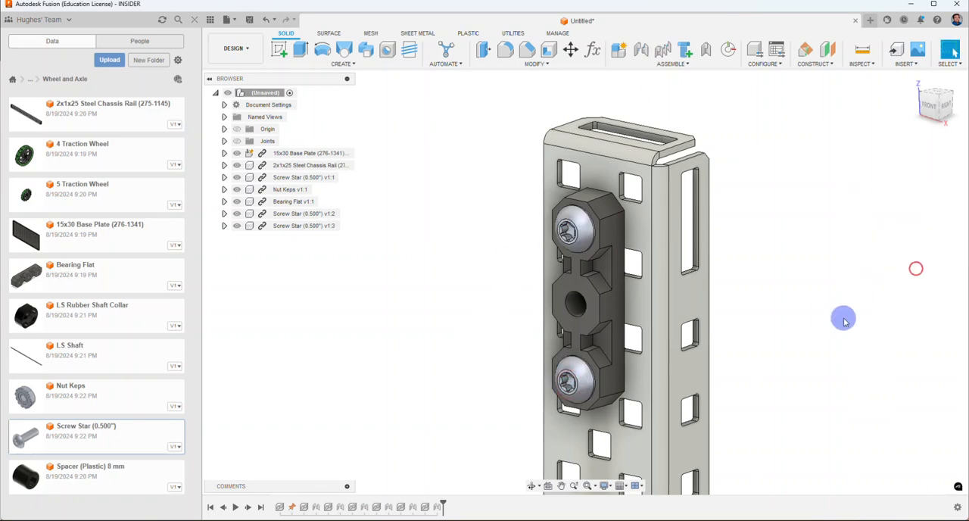
{"action": "middle_click_drag", "start_coordinate": [759, 240], "coordinate": [376, 247], "text": "shift"}
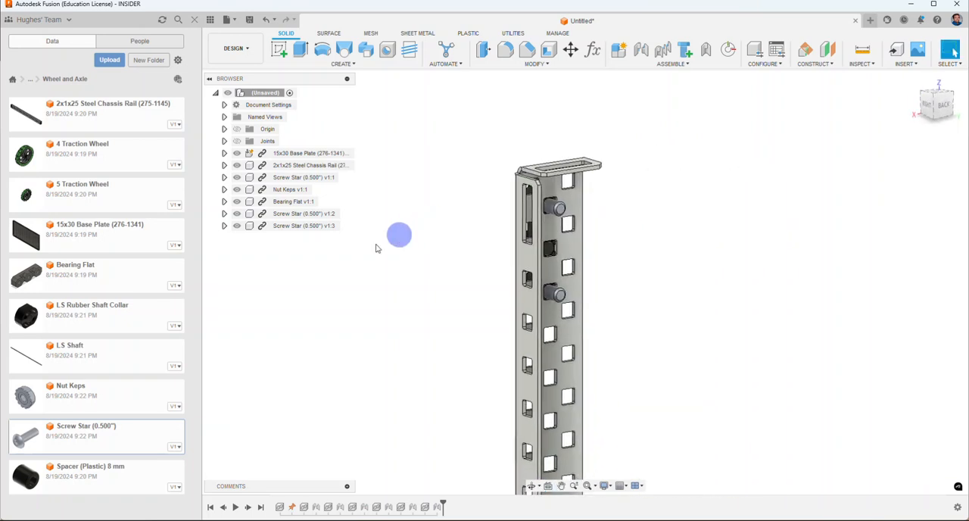
Step: Insert another Nut Keps and move it next to the upper screw's protruding end near the top of the chassis rail
{"action": "right_click", "coordinate": [61, 400]}
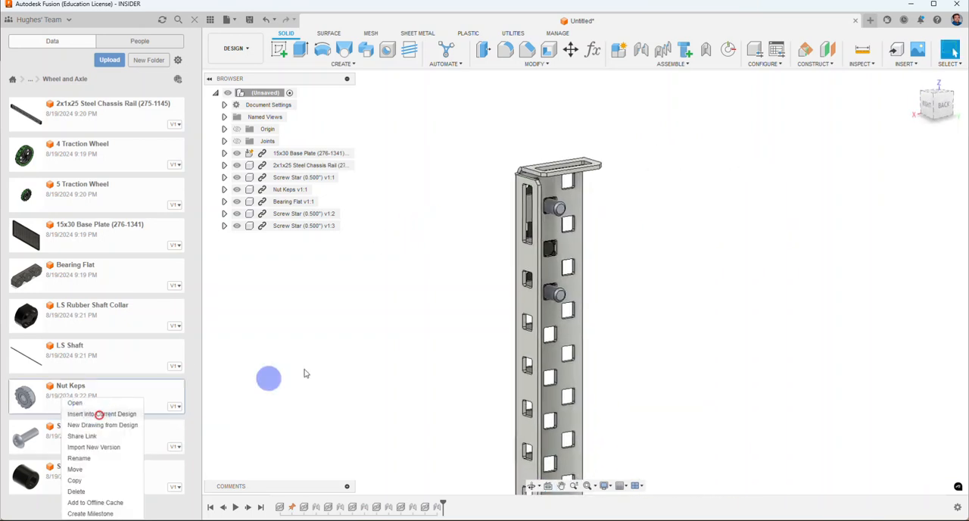
{"action": "left_click", "coordinate": [99, 415]}
{"action": "left_click_drag", "start_coordinate": [587, 429], "coordinate": [526, 138]}
{"action": "scroll", "coordinate": [539, 130], "scroll_direction": "up", "scroll_amount": 5}
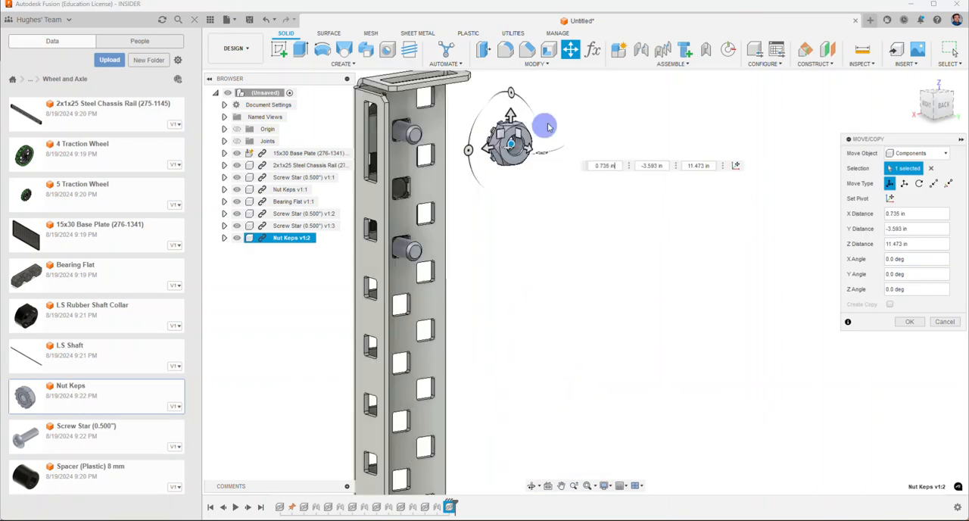
{"action": "middle_click_drag", "start_coordinate": [548, 127], "coordinate": [577, 242]}
{"action": "left_click_drag", "start_coordinate": [590, 241], "coordinate": [613, 225]}
{"action": "left_click", "coordinate": [909, 324]}
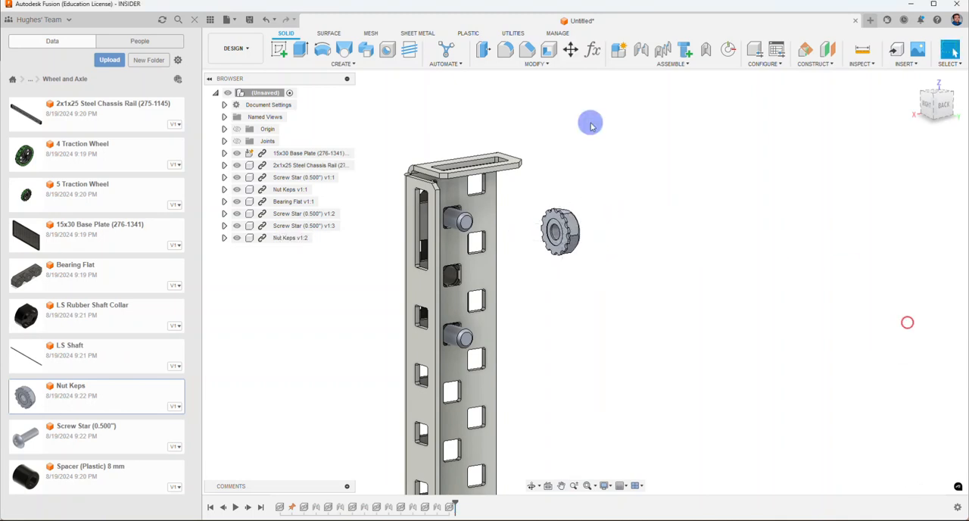
Step: Joint the nut's toothed side to the upper screw's shank end, flipped and with a Z offset of 0.15 in
{"action": "left_click", "coordinate": [641, 49]}
{"action": "scroll", "coordinate": [513, 201], "scroll_direction": "up", "scroll_amount": 2}
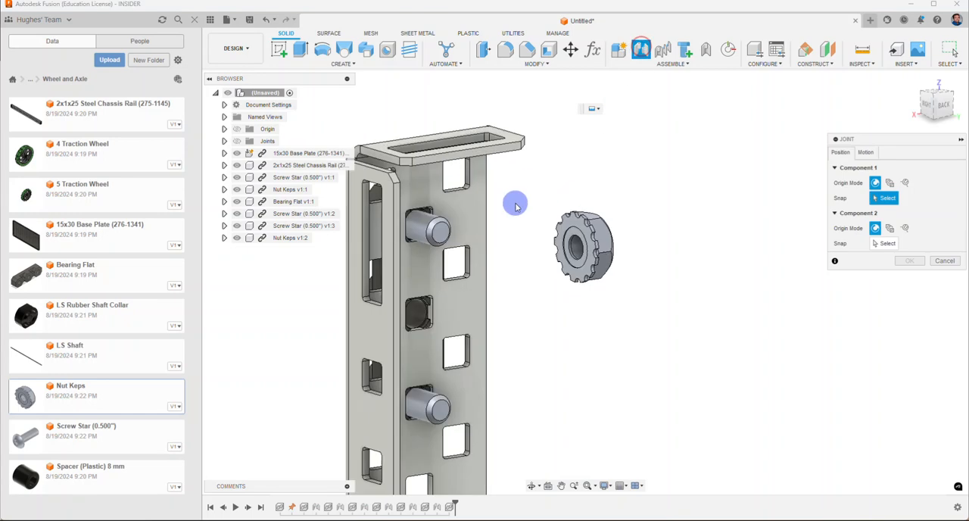
{"action": "left_click", "coordinate": [568, 235]}
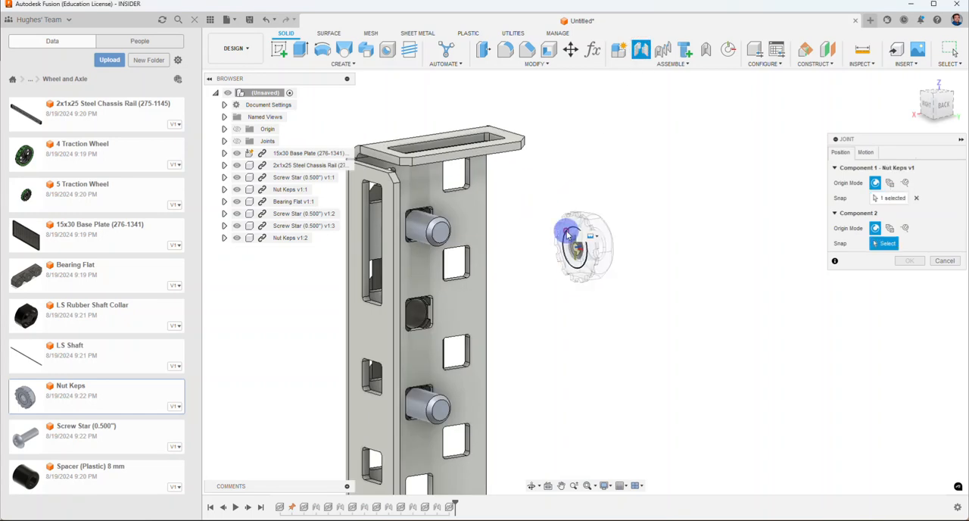
{"action": "left_click", "coordinate": [447, 228]}
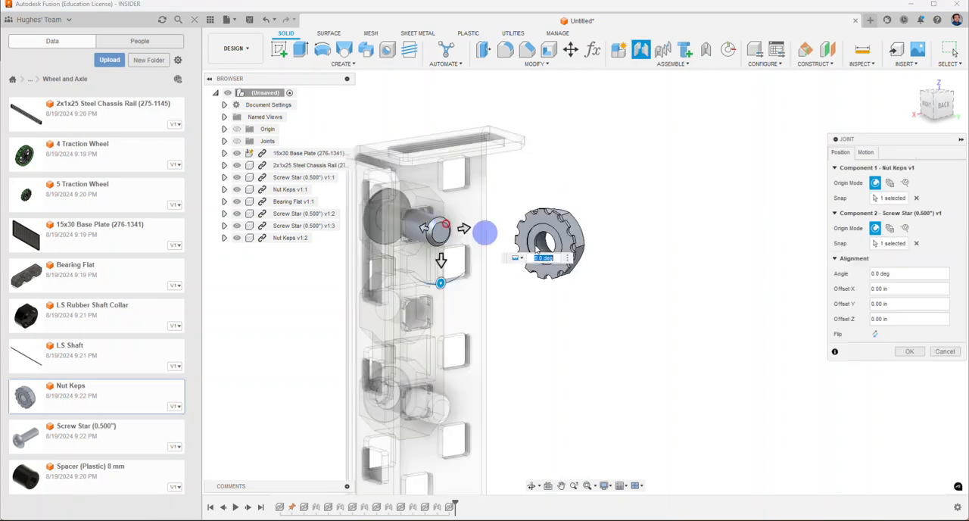
{"action": "left_click", "coordinate": [872, 334]}
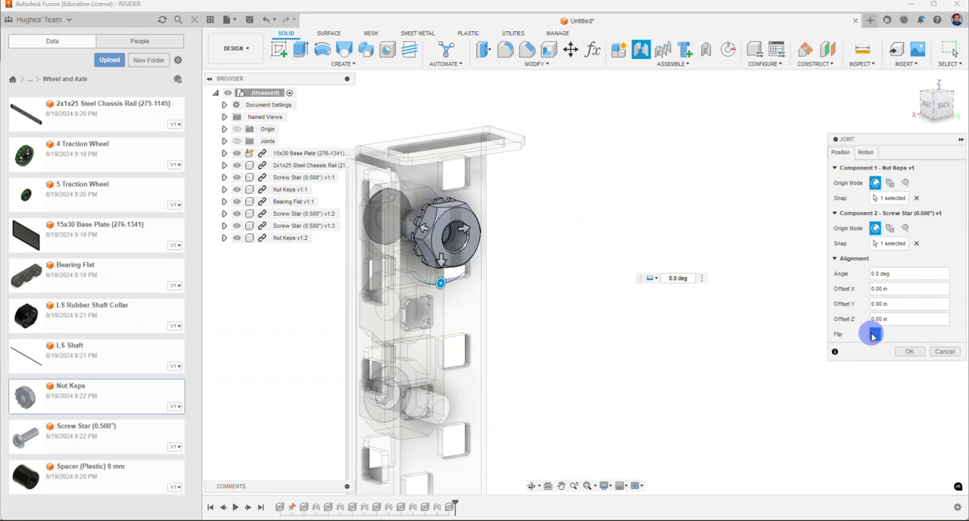
{"action": "left_click_drag", "start_coordinate": [423, 229], "coordinate": [407, 224]}
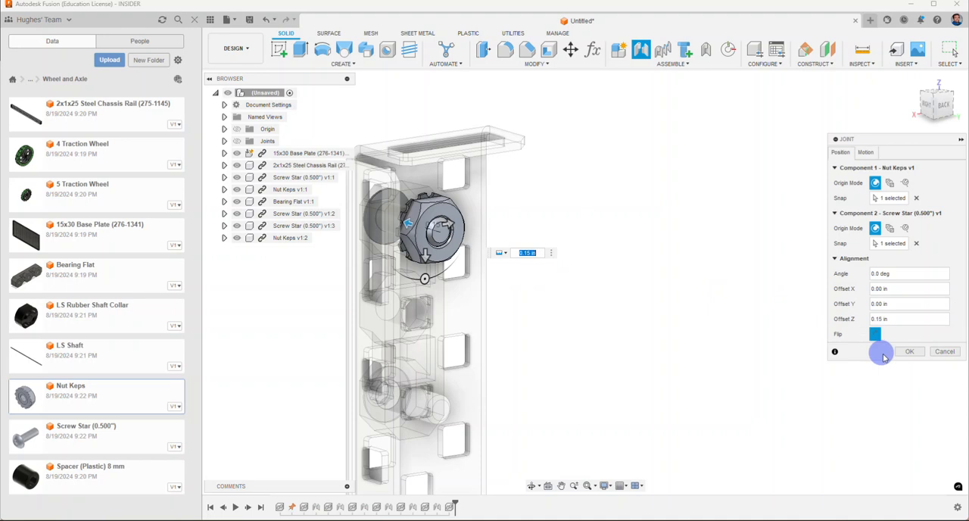
{"action": "left_click", "coordinate": [908, 350]}
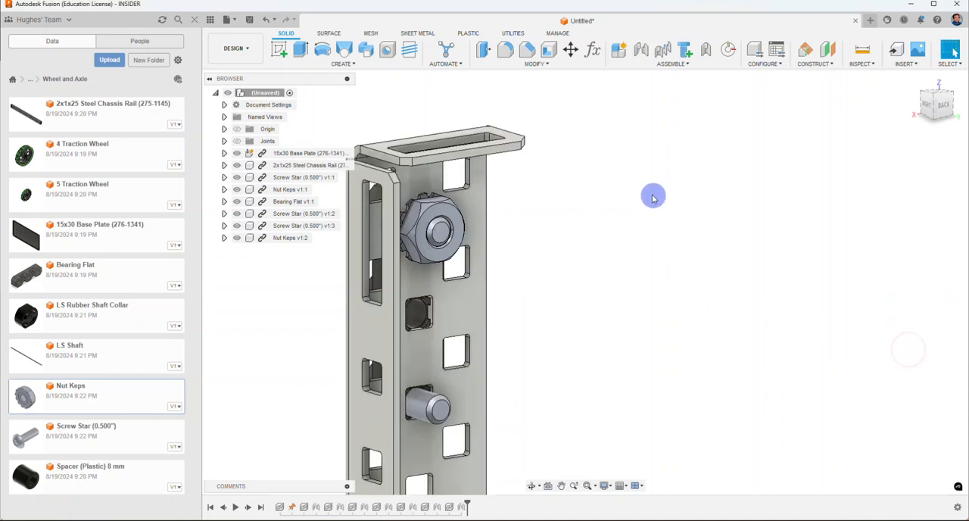
Step: Duplicate the nut with its joint onto the end of the lower bearing flat screw
{"action": "left_click", "coordinate": [662, 49]}
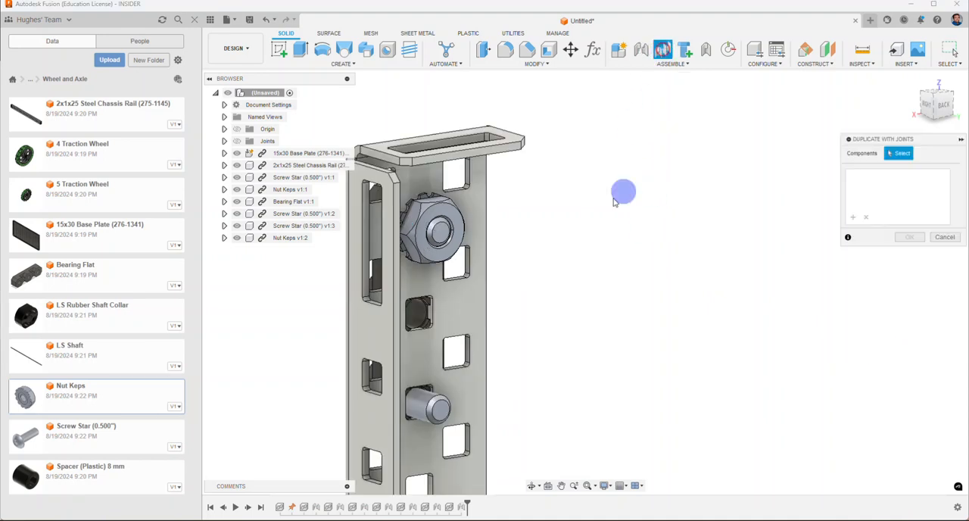
{"action": "left_click", "coordinate": [453, 206]}
{"action": "left_click", "coordinate": [443, 407]}
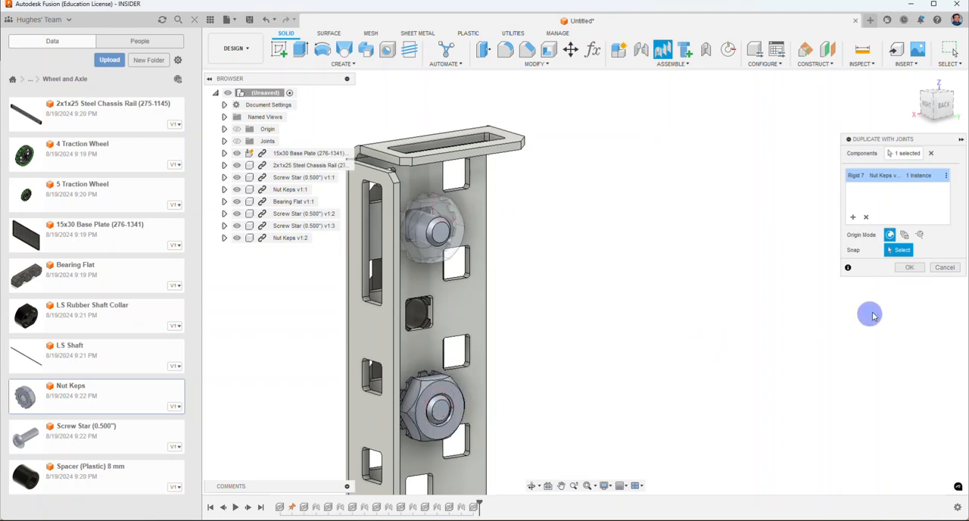
{"action": "left_click", "coordinate": [908, 268]}
Step: Insert the Spacer (Plastic) 8 mm and move it up beside the bearing flat on the chassis rail
{"action": "scroll", "coordinate": [594, 239], "scroll_direction": "down", "scroll_amount": 8}
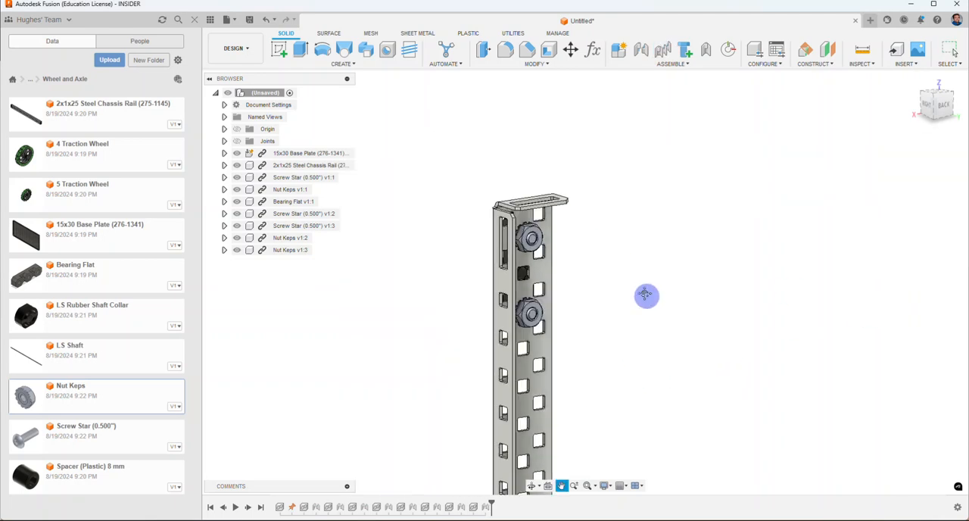
{"action": "scroll", "coordinate": [615, 250], "scroll_direction": "down", "scroll_amount": 2}
{"action": "middle_click_drag", "start_coordinate": [671, 288], "coordinate": [627, 261]}
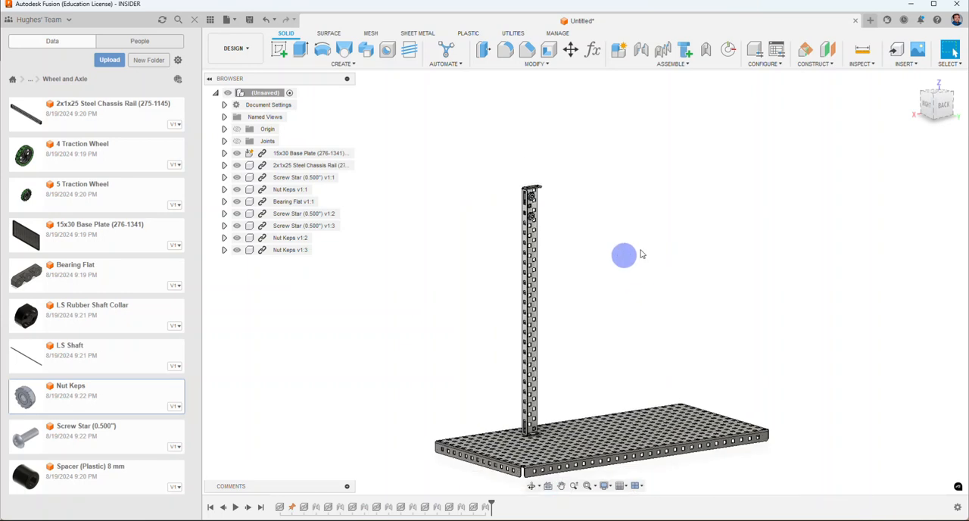
{"action": "left_click", "coordinate": [914, 79]}
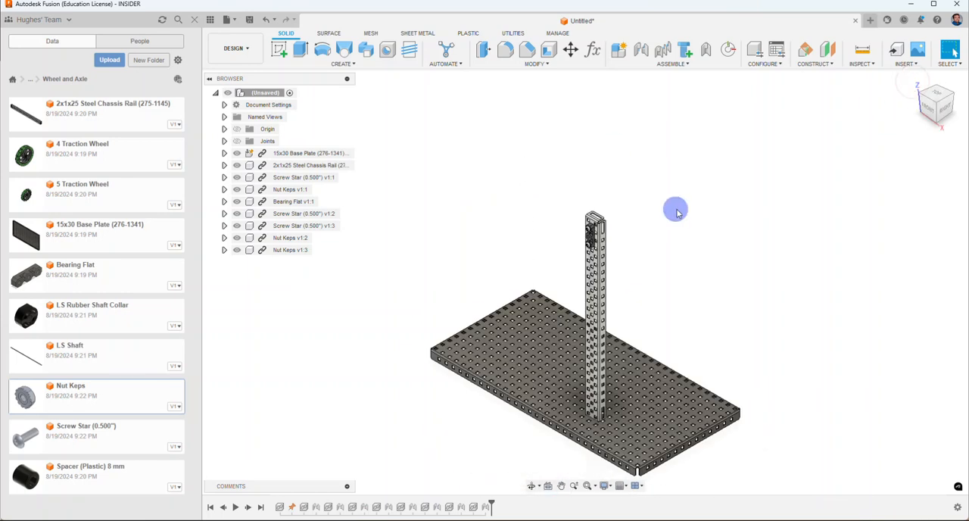
{"action": "right_click", "coordinate": [78, 475]}
{"action": "left_click", "coordinate": [101, 413]}
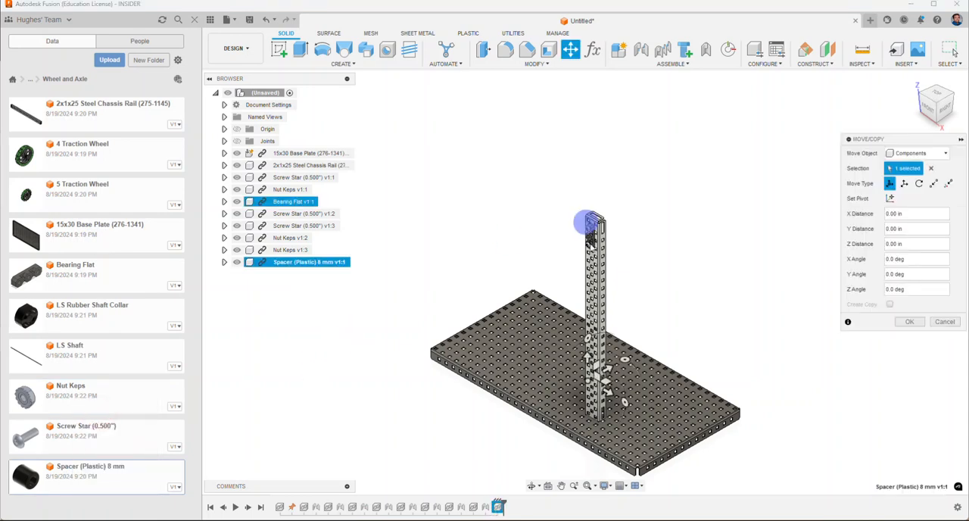
{"action": "scroll", "coordinate": [634, 317], "scroll_direction": "up", "scroll_amount": 3}
{"action": "left_click_drag", "start_coordinate": [562, 421], "coordinate": [537, 178]}
{"action": "scroll", "coordinate": [538, 178], "scroll_direction": "up", "scroll_amount": 3}
{"action": "left_click", "coordinate": [909, 321]}
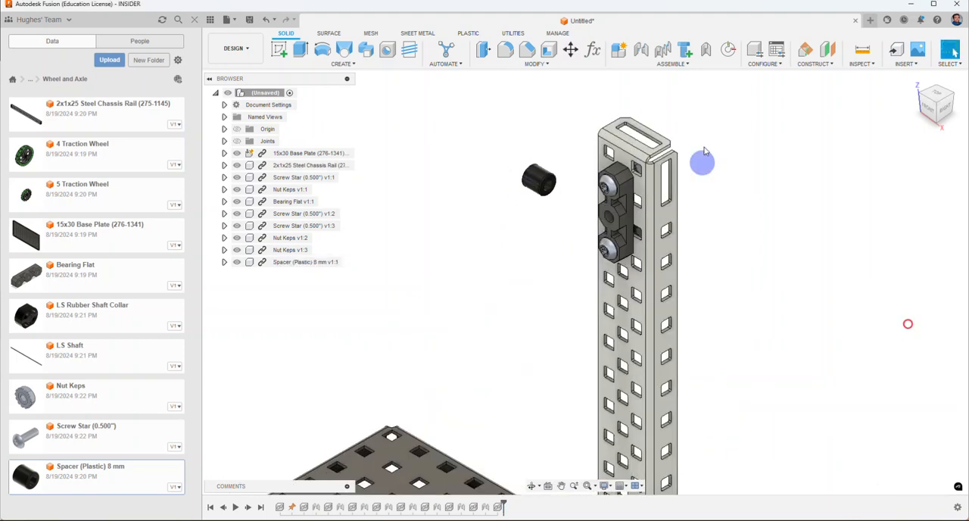
Step: Joint the spacer's end face to the bearing flat's center hole, concentric and without offset
{"action": "scroll", "coordinate": [703, 162], "scroll_direction": "up", "scroll_amount": 3}
{"action": "left_click", "coordinate": [641, 50]}
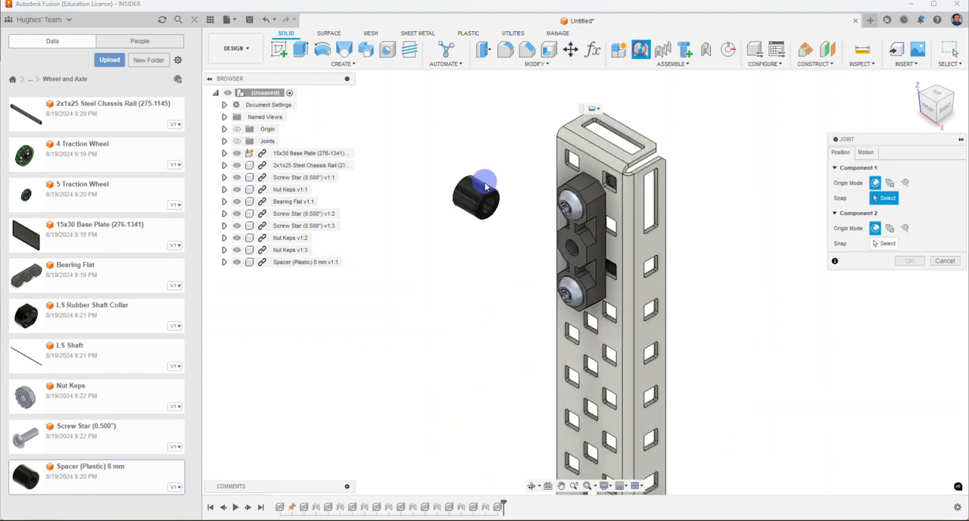
{"action": "left_click", "coordinate": [486, 202]}
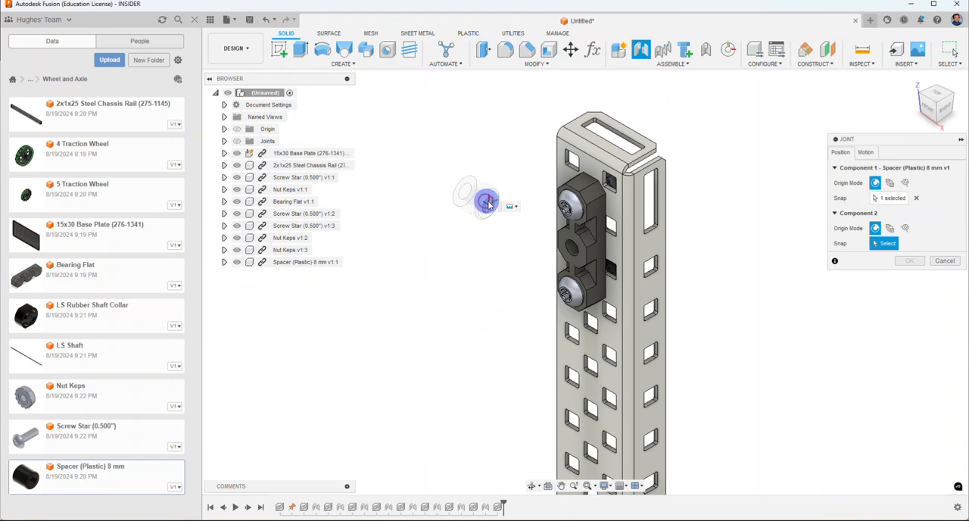
{"action": "left_click", "coordinate": [570, 252]}
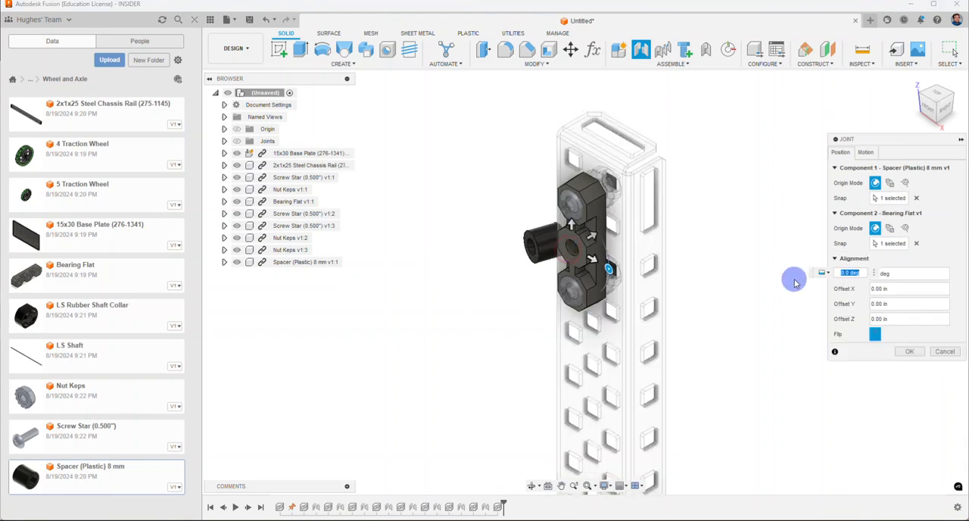
{"action": "left_click", "coordinate": [909, 351]}
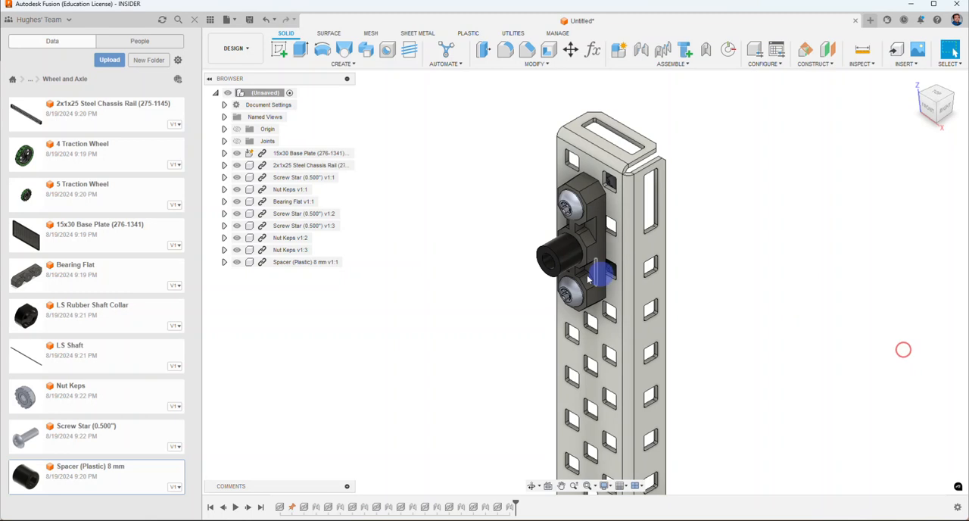
Step: Start a Mirror operation with Components as the object type
{"action": "scroll", "coordinate": [500, 252], "scroll_direction": "down", "scroll_amount": 5}
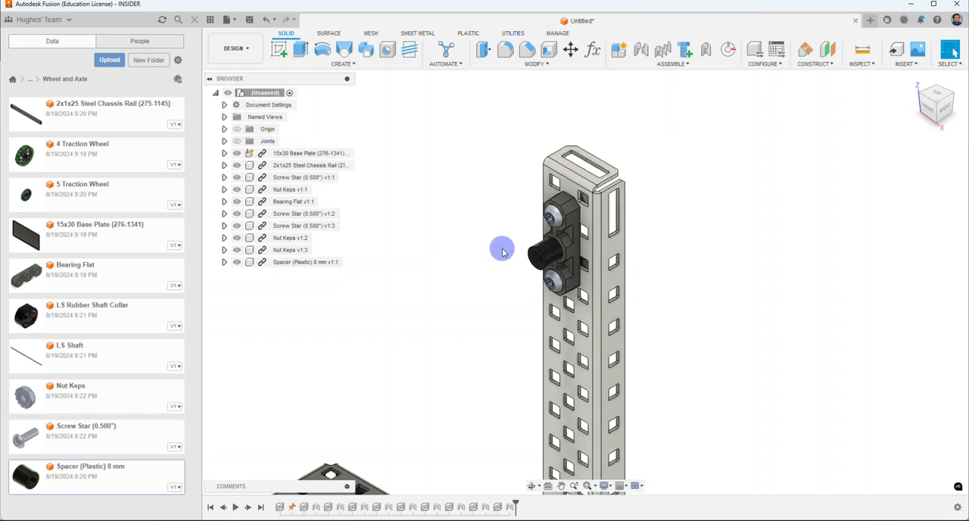
{"action": "scroll", "coordinate": [415, 271], "scroll_direction": "down", "scroll_amount": 3}
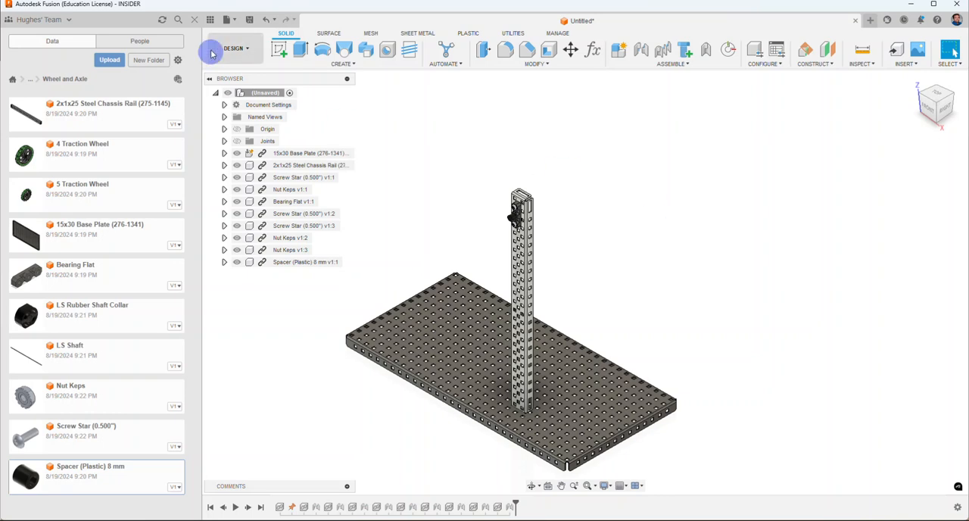
{"action": "left_click", "coordinate": [345, 67]}
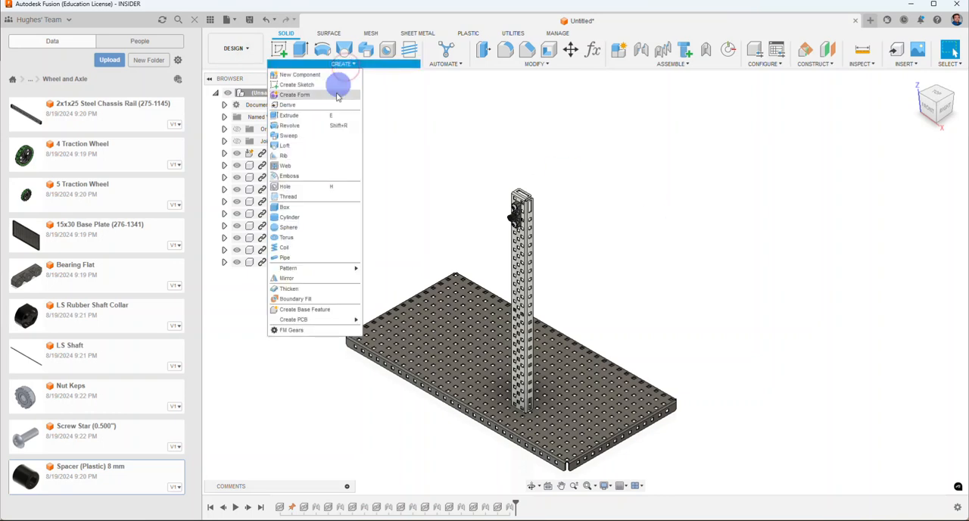
{"action": "left_click", "coordinate": [306, 279]}
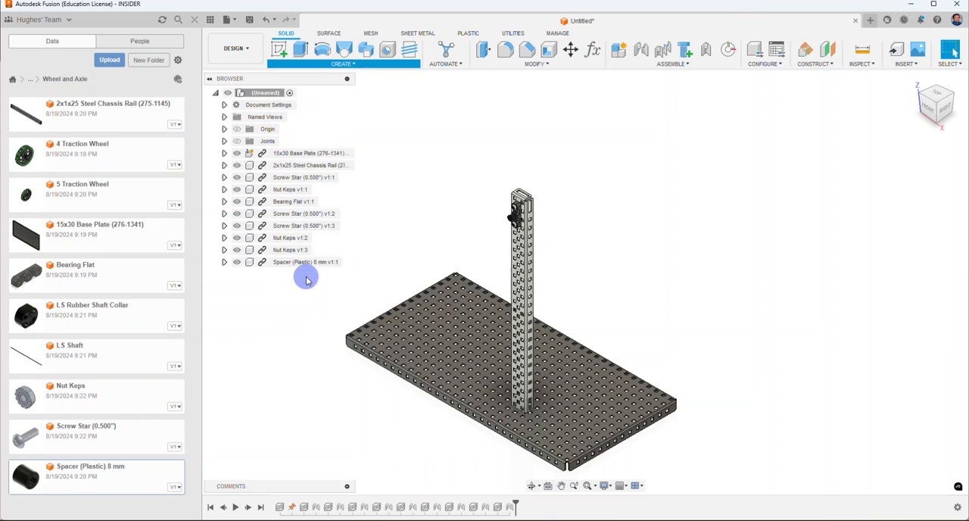
{"action": "left_click", "coordinate": [908, 155]}
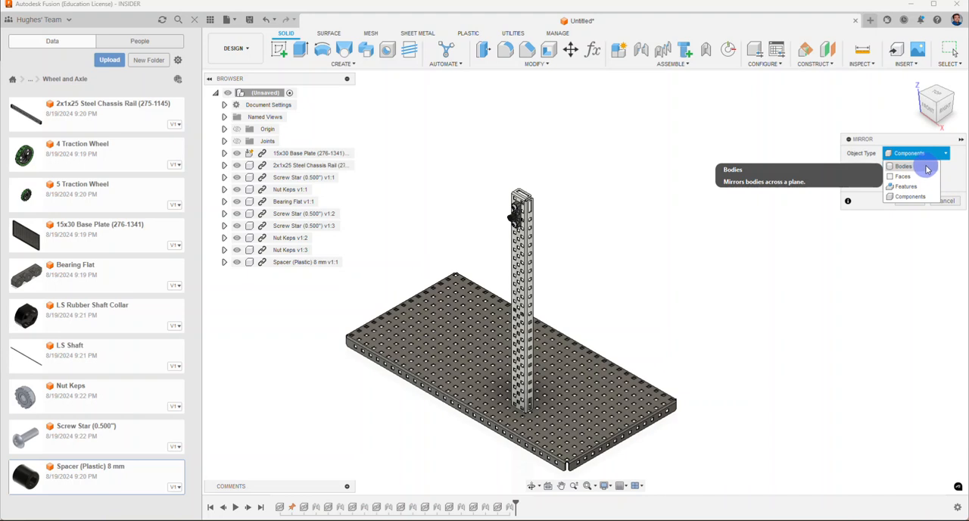
{"action": "left_click", "coordinate": [924, 154]}
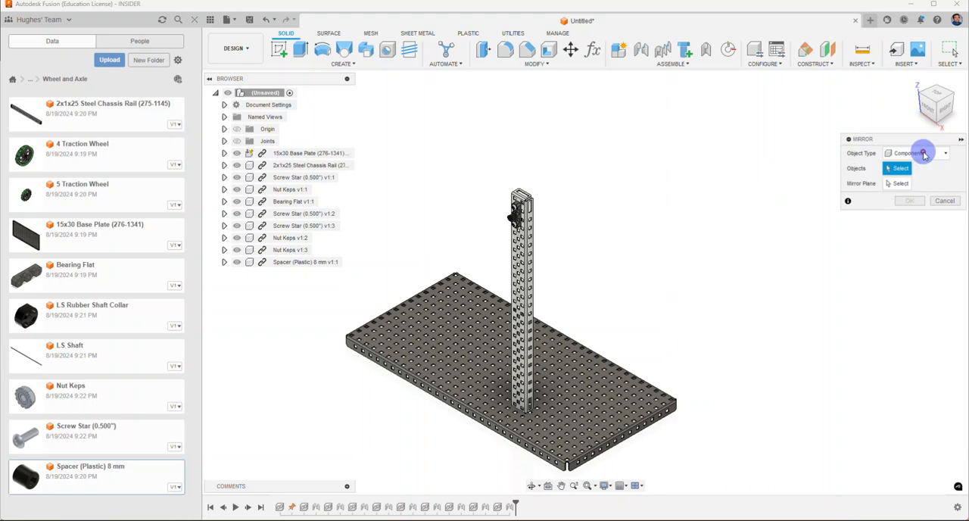
{"action": "left_click", "coordinate": [924, 155]}
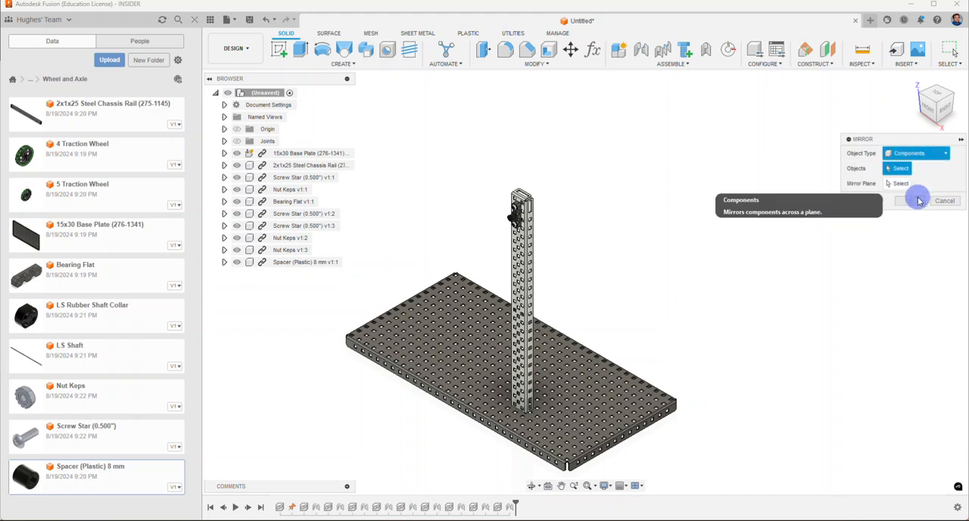
{"action": "left_click", "coordinate": [917, 196]}
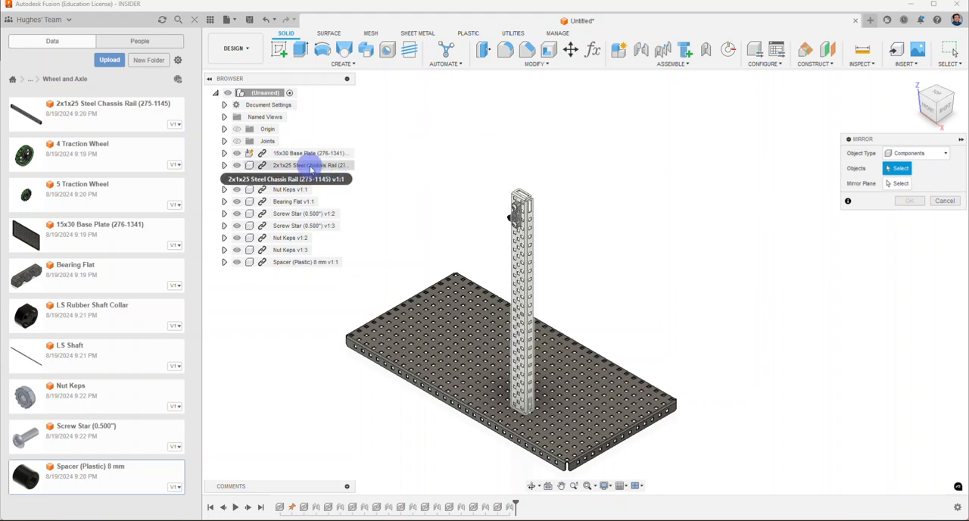
Step: Mirror the chassis rail, its three screws, three nuts, bearing flat and 8 mm spacer across the vertical origin plane between the base plate's sides
{"action": "left_click", "coordinate": [310, 166]}
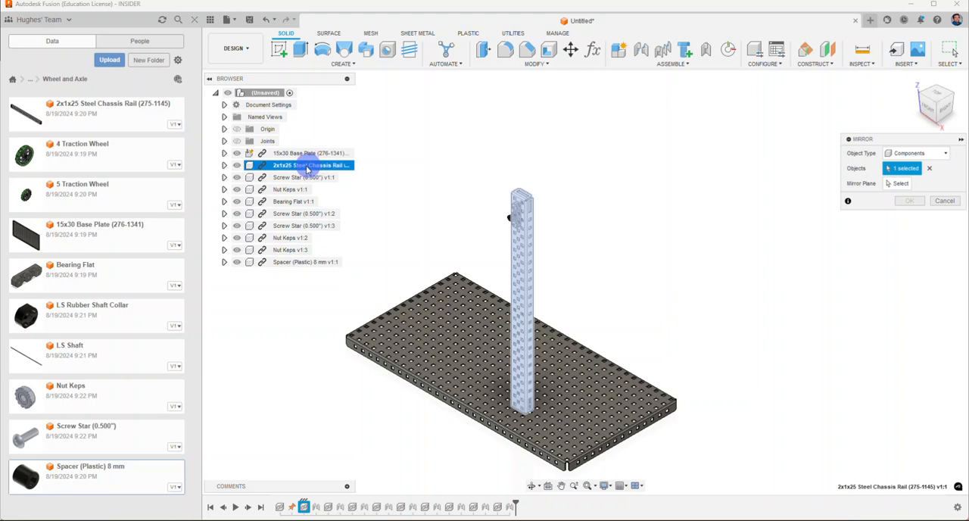
{"action": "left_click", "coordinate": [294, 177]}
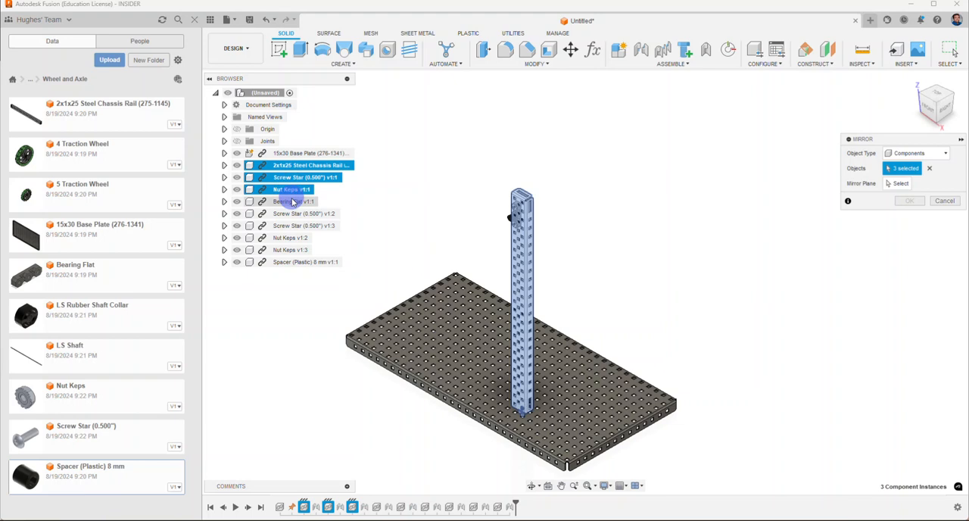
{"action": "left_click", "coordinate": [292, 201]}
{"action": "left_click", "coordinate": [293, 214]}
{"action": "left_click", "coordinate": [292, 225]}
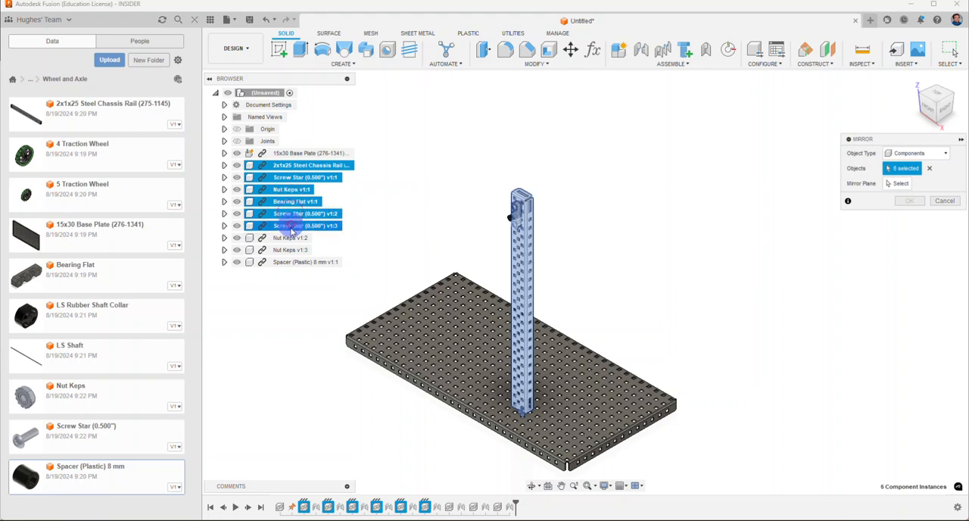
{"action": "left_click", "coordinate": [290, 238]}
{"action": "left_click", "coordinate": [290, 250]}
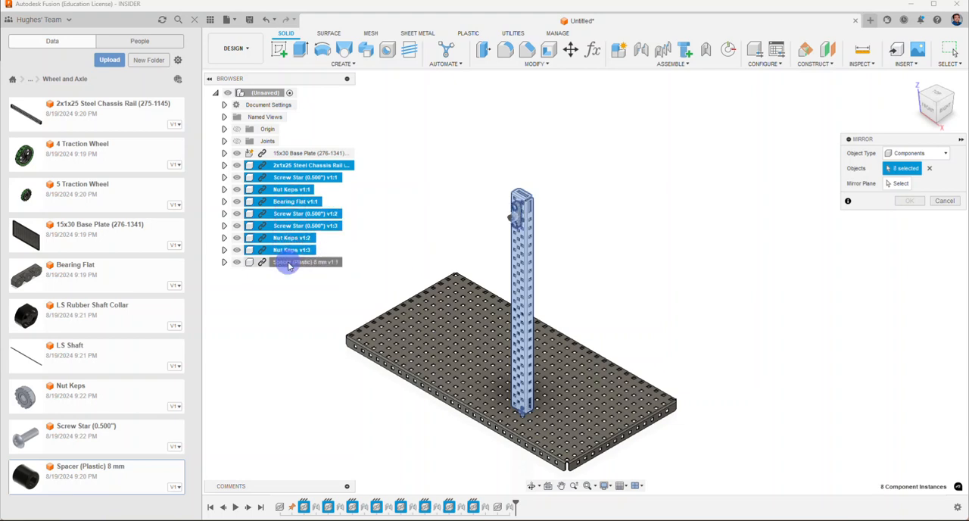
{"action": "left_click", "coordinate": [289, 262]}
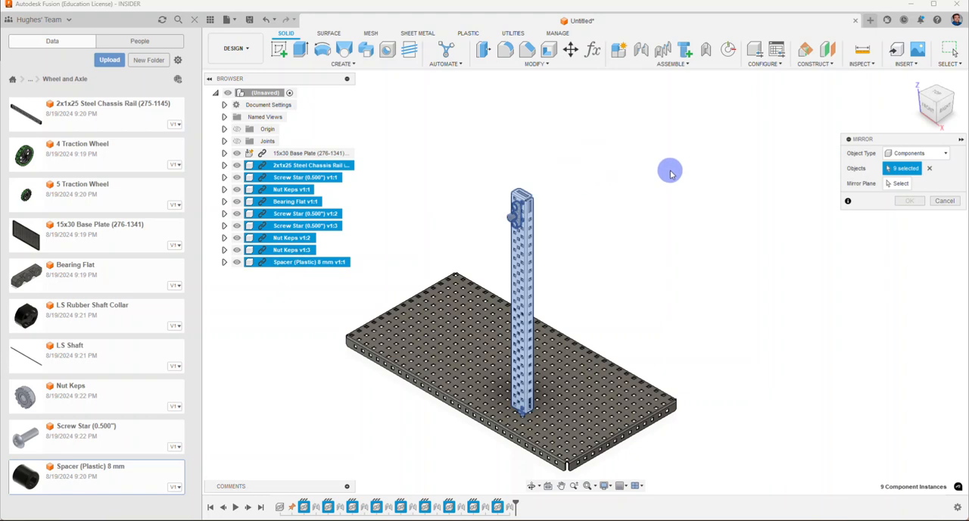
{"action": "left_click", "coordinate": [900, 184]}
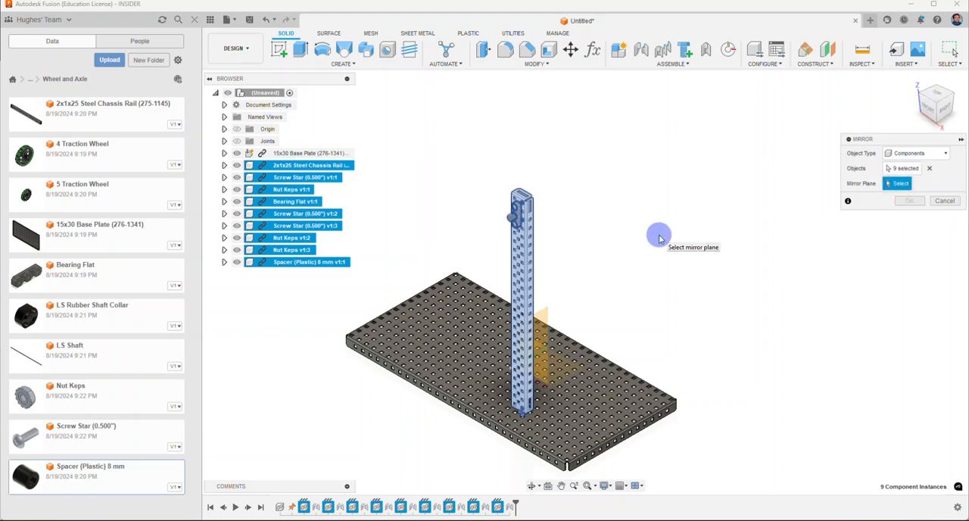
{"action": "mouse_move", "coordinate": [659, 238]}
{"action": "middle_mouse_down", "text": "shift"}
{"action": "mouse_move", "coordinate": [608, 221]}
{"action": "mouse_move", "coordinate": [560, 231]}
{"action": "middle_mouse_up", "text": "shift"}
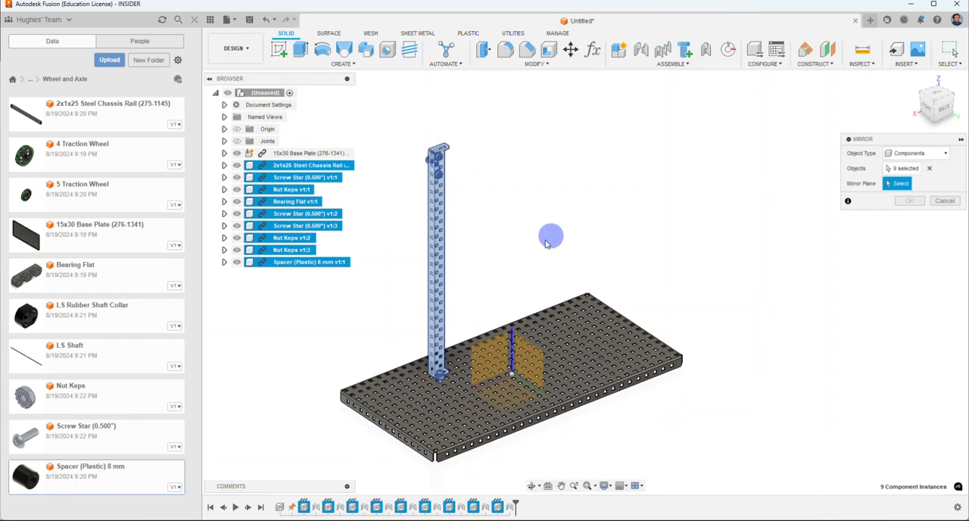
{"action": "left_click", "coordinate": [480, 351]}
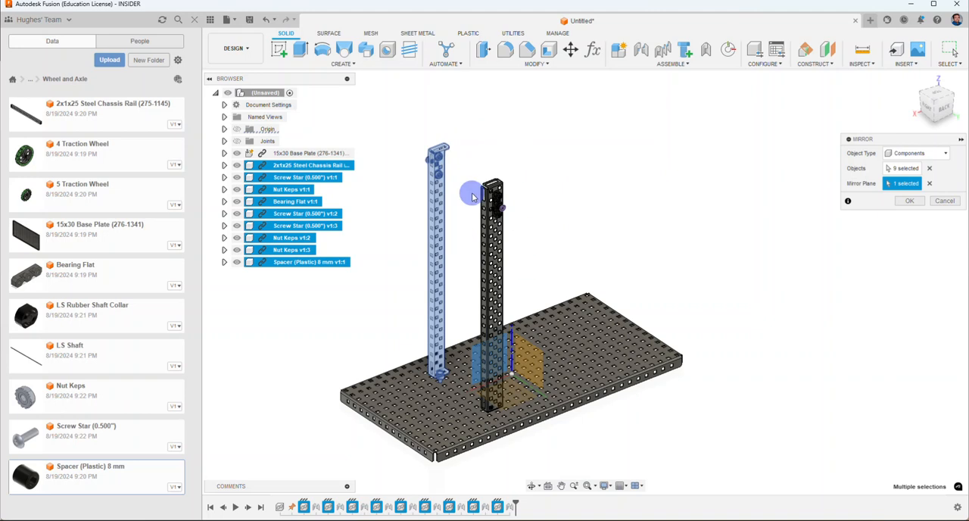
{"action": "left_click", "coordinate": [908, 201]}
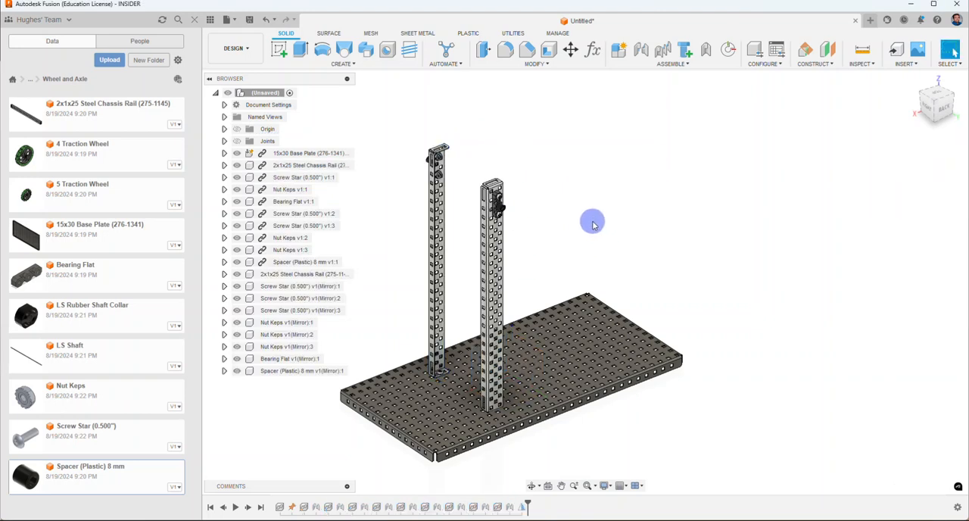
Step: Try pulling the mirrored chassis rail away from its bearing flat to test its freedom, and undo the move
{"action": "scroll", "coordinate": [535, 253], "scroll_direction": "up", "scroll_amount": 5}
{"action": "scroll", "coordinate": [530, 171], "scroll_direction": "down", "scroll_amount": 3}
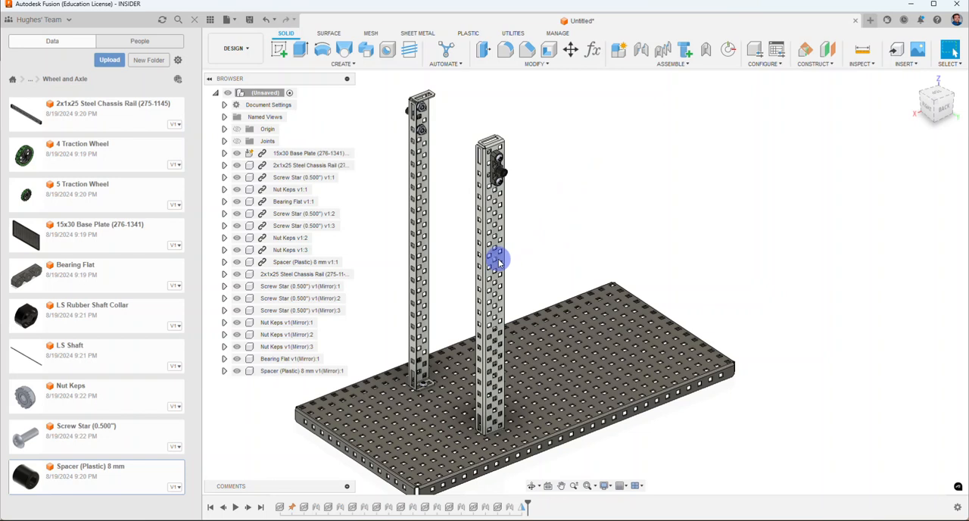
{"action": "left_click_drag", "start_coordinate": [496, 262], "coordinate": [662, 180]}
{"action": "scroll", "coordinate": [777, 184], "scroll_direction": "down", "scroll_amount": 2}
{"action": "middle_click_drag", "start_coordinate": [778, 184], "coordinate": [756, 220]}
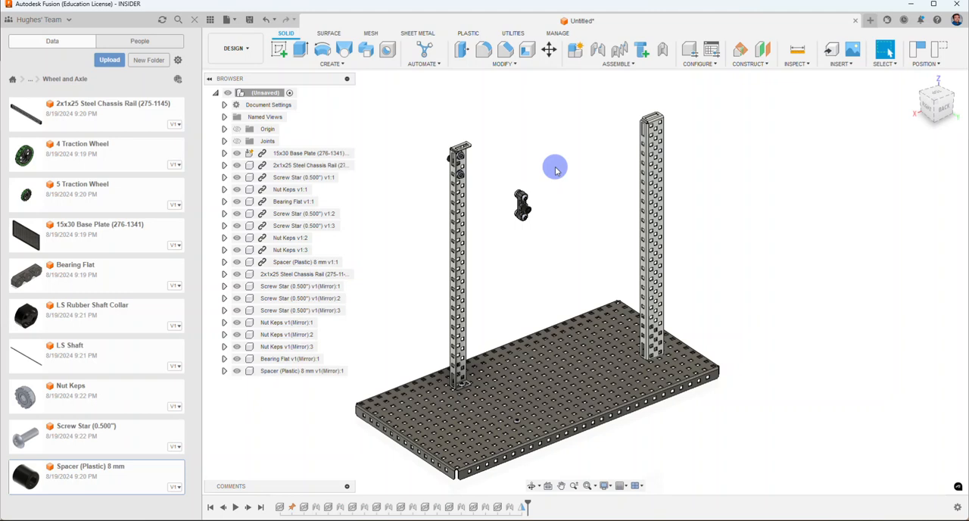
{"action": "key", "text": "ctrl+z"}
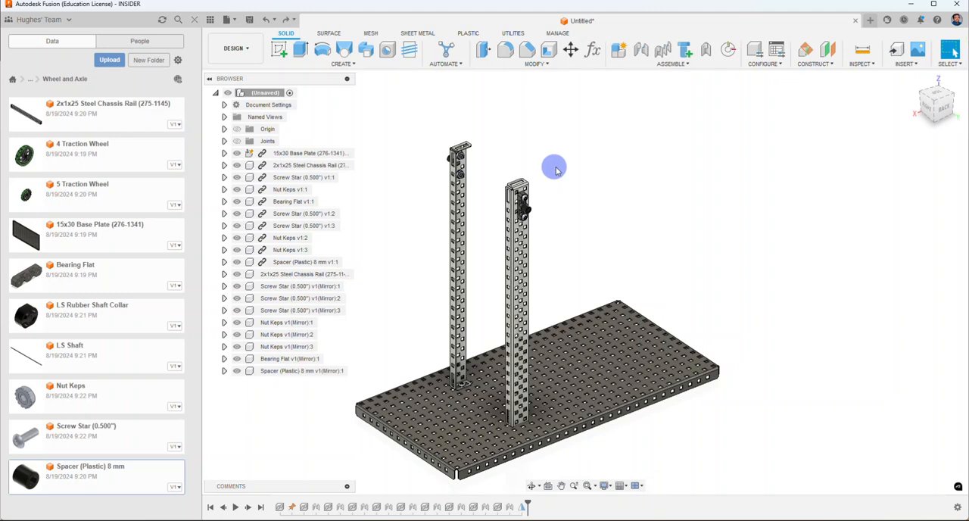
Step: Start a Rigid Group containing the base plate, the mirrored chassis rail, and the mirrored nut and screw at its foot
{"action": "left_click", "coordinate": [628, 65]}
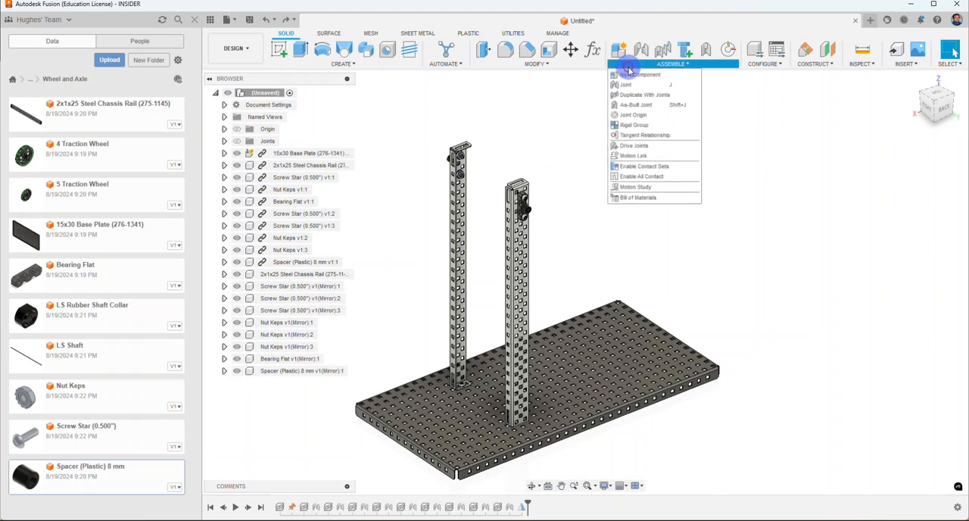
{"action": "left_click", "coordinate": [635, 125]}
{"action": "left_click", "coordinate": [578, 347]}
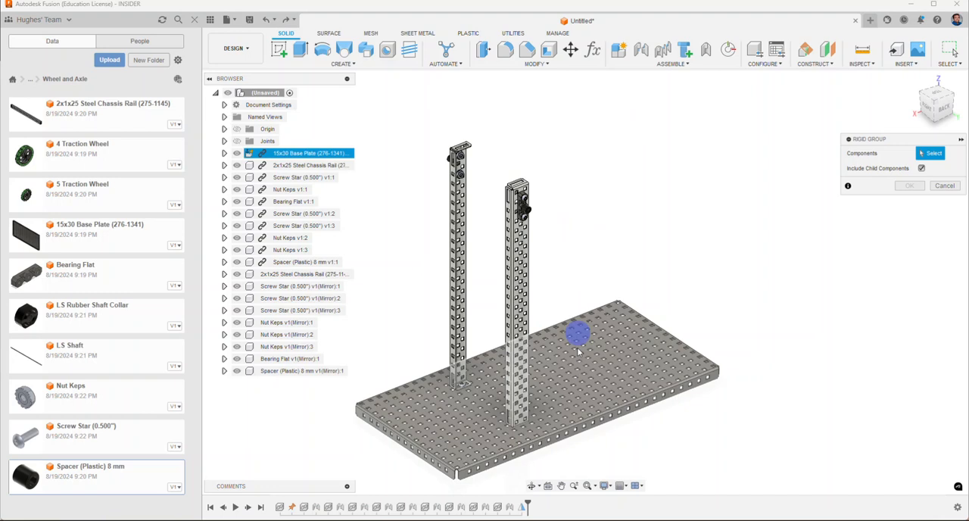
{"action": "scroll", "coordinate": [506, 451], "scroll_direction": "up", "scroll_amount": 5}
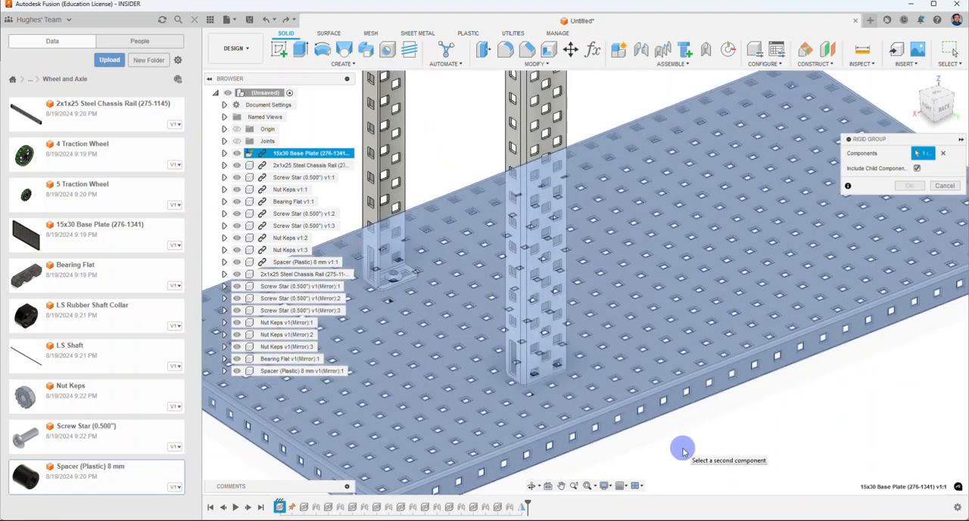
{"action": "middle_click_drag", "start_coordinate": [683, 452], "coordinate": [608, 430], "text": "shift"}
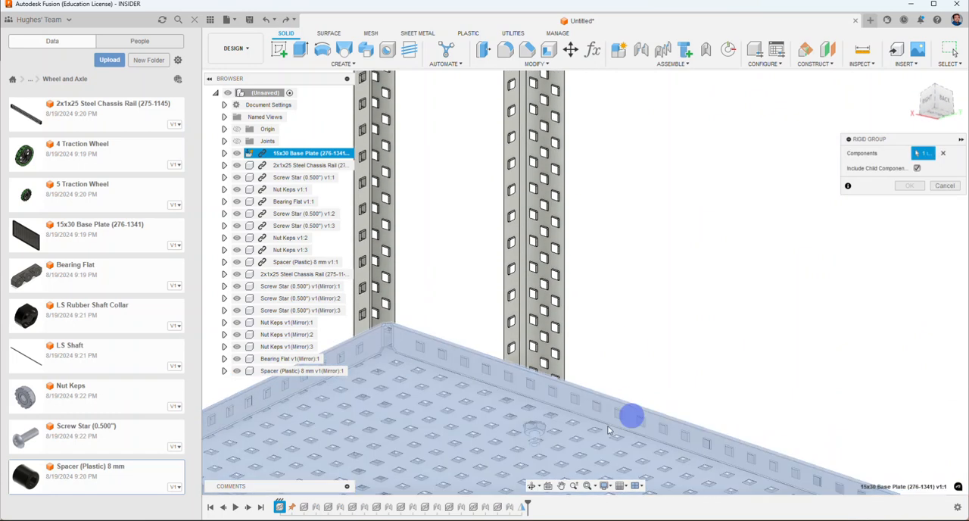
{"action": "left_click", "coordinate": [537, 432]}
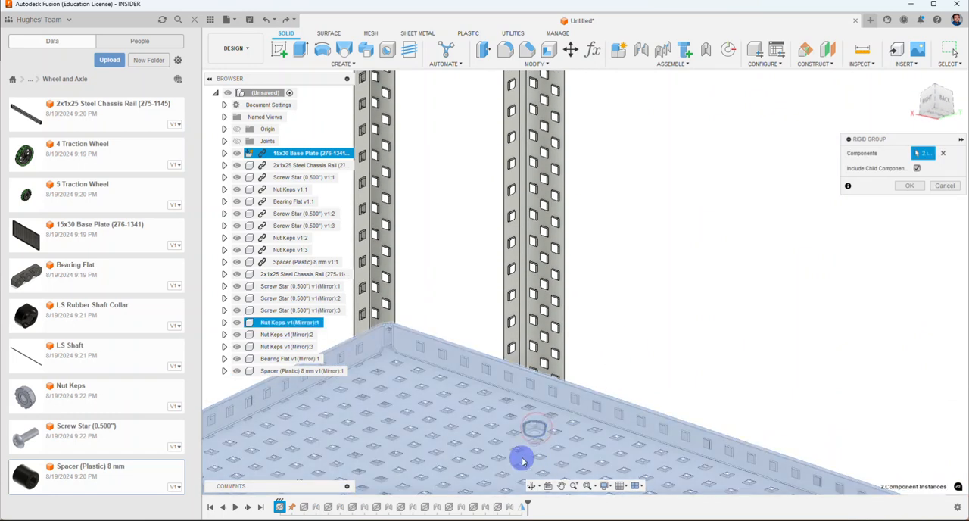
{"action": "left_click", "coordinate": [531, 443]}
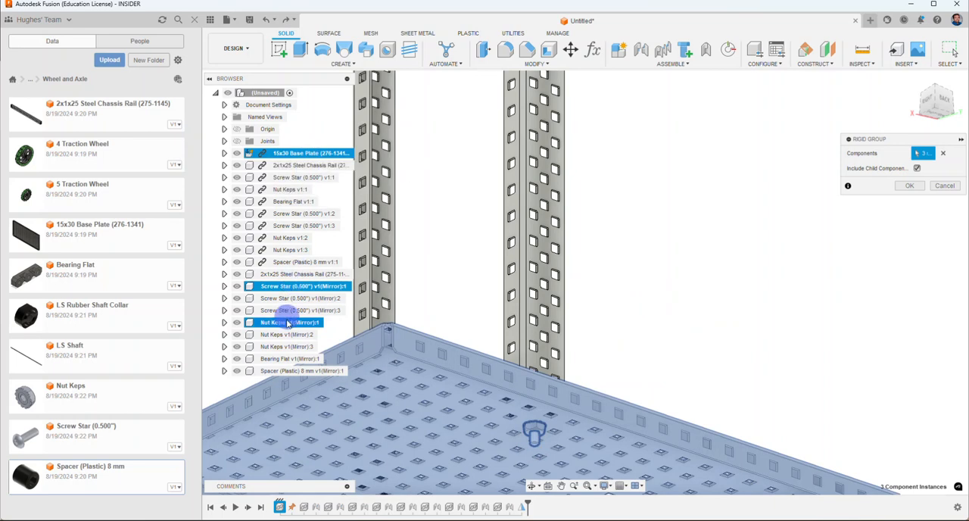
{"action": "middle_click_drag", "start_coordinate": [656, 264], "coordinate": [574, 273], "text": "shift"}
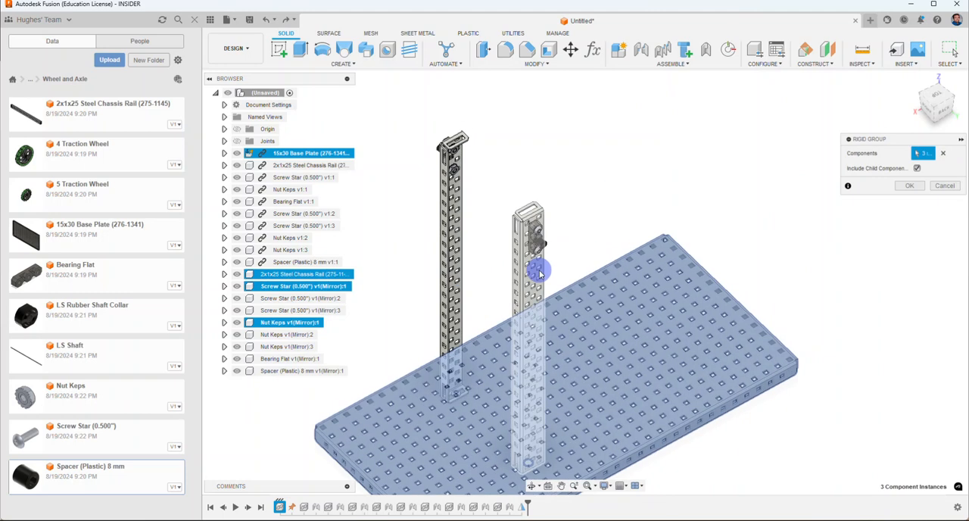
{"action": "scroll", "coordinate": [547, 270], "scroll_direction": "up", "scroll_amount": 4}
{"action": "left_click", "coordinate": [538, 273]}
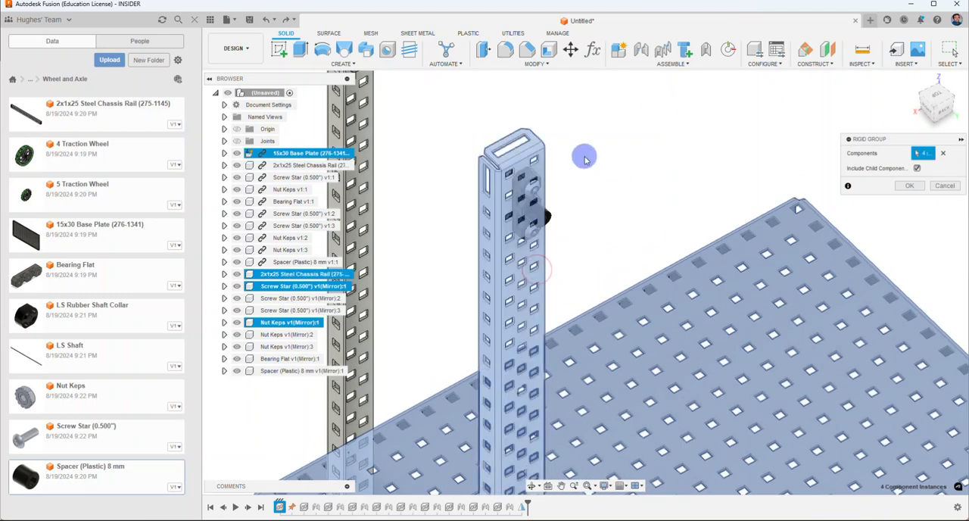
Step: Add the mirrored bearing flat, its spacer and its two screws to the rigid group
{"action": "scroll", "coordinate": [552, 167], "scroll_direction": "up", "scroll_amount": 4}
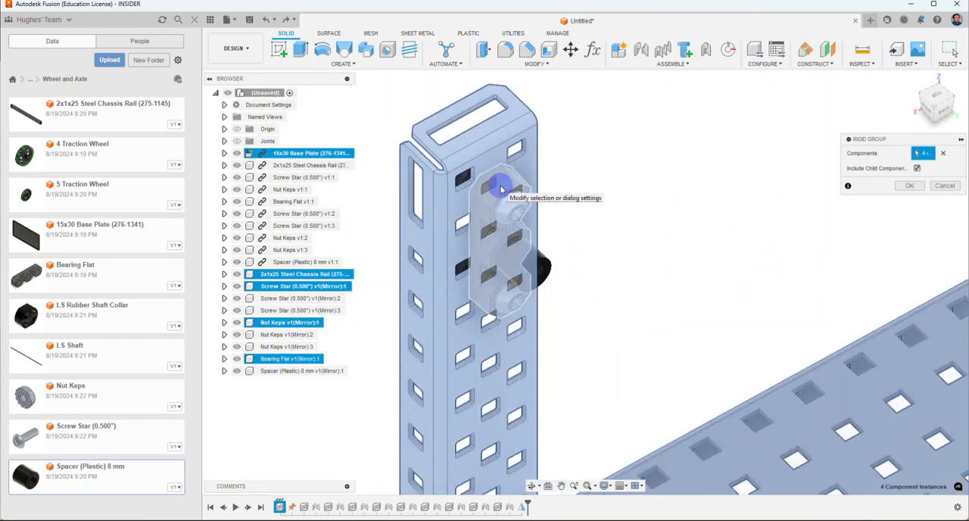
{"action": "left_click", "coordinate": [500, 188]}
{"action": "left_click", "coordinate": [500, 187]}
{"action": "left_click", "coordinate": [525, 253]}
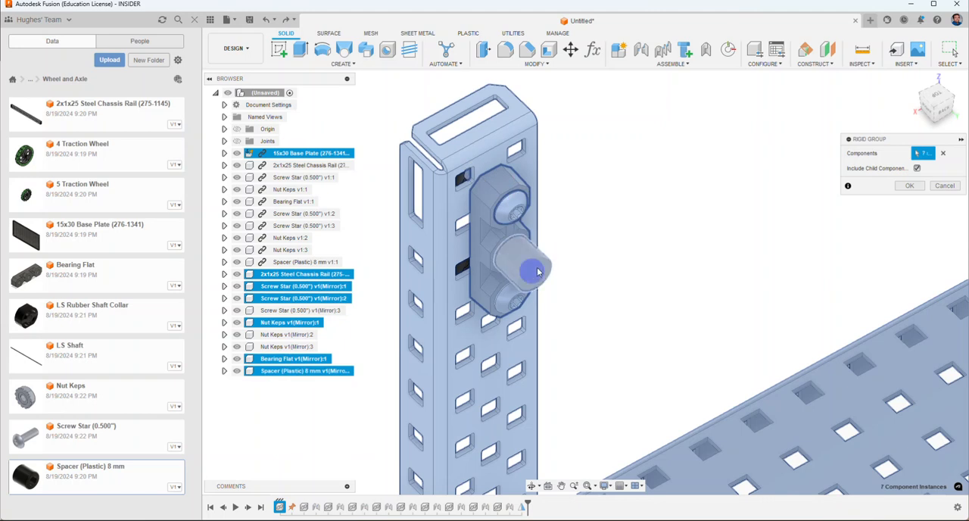
{"action": "left_click", "coordinate": [522, 304]}
{"action": "left_click", "coordinate": [509, 305]}
Step: Add the two mirrored nuts behind the bearing flat and create the rigid group
{"action": "middle_click_drag", "start_coordinate": [595, 268], "coordinate": [699, 248], "text": "shift"}
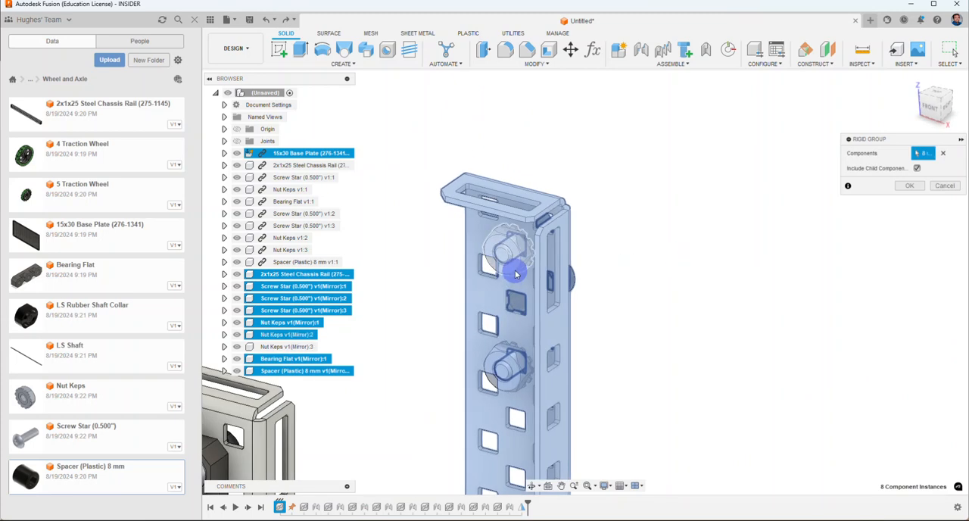
{"action": "left_click", "coordinate": [511, 265]}
{"action": "left_click", "coordinate": [510, 363]}
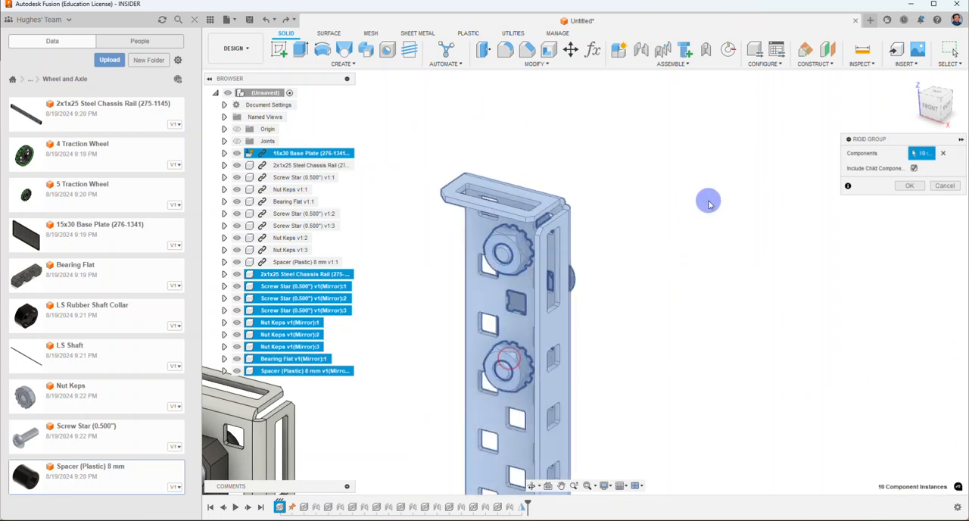
{"action": "middle_click_drag", "start_coordinate": [680, 231], "coordinate": [517, 284], "text": "shift"}
{"action": "scroll", "coordinate": [517, 284], "scroll_direction": "down", "scroll_amount": 6}
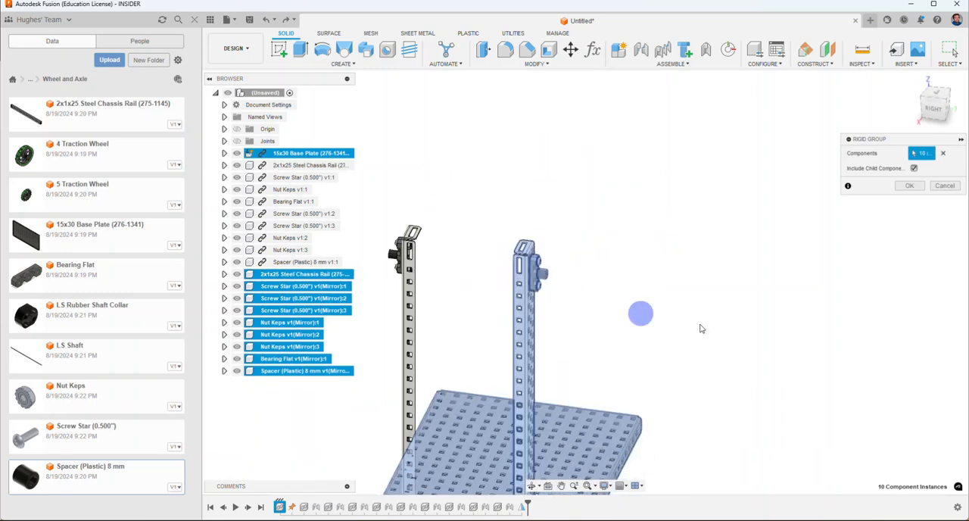
{"action": "left_click", "coordinate": [916, 191]}
Step: Insert the LS Shaft, raise it to the tops of the rails and rotate it 270 degrees about Z to span both uprights
{"action": "middle_click_drag", "start_coordinate": [681, 316], "coordinate": [660, 205], "text": "shift"}
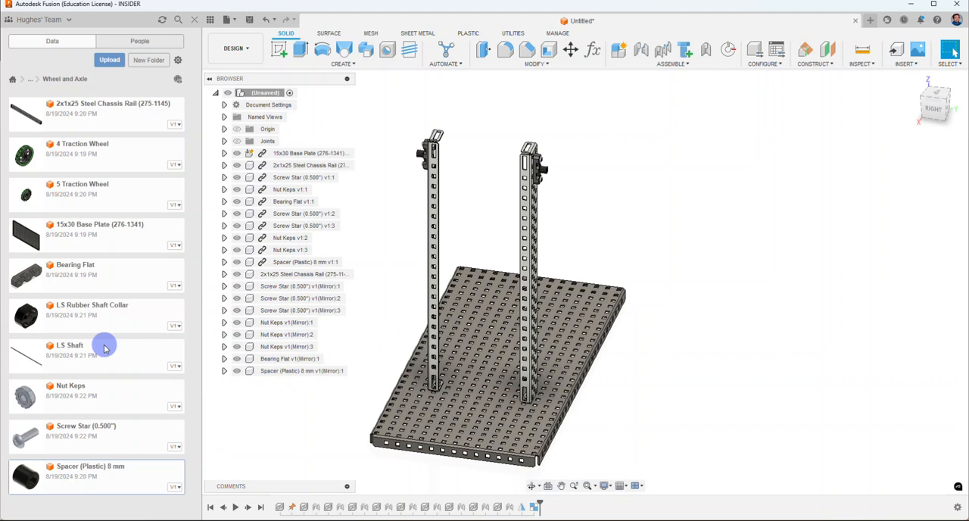
{"action": "right_click", "coordinate": [74, 352]}
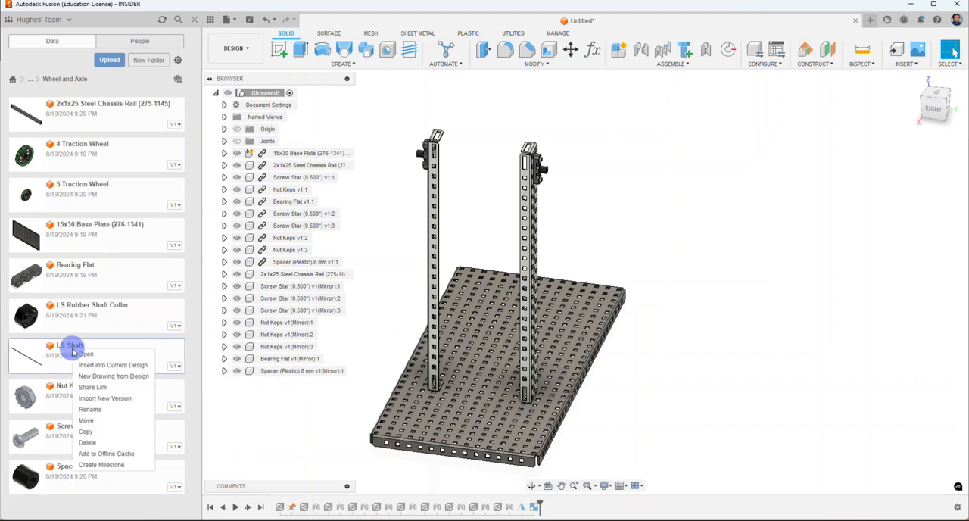
{"action": "left_click", "coordinate": [95, 367]}
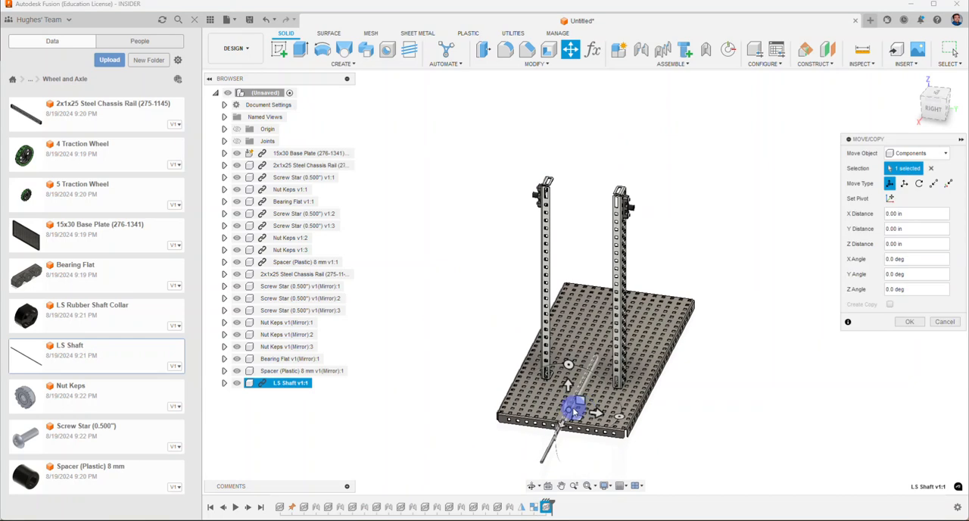
{"action": "left_click_drag", "start_coordinate": [568, 409], "coordinate": [561, 218]}
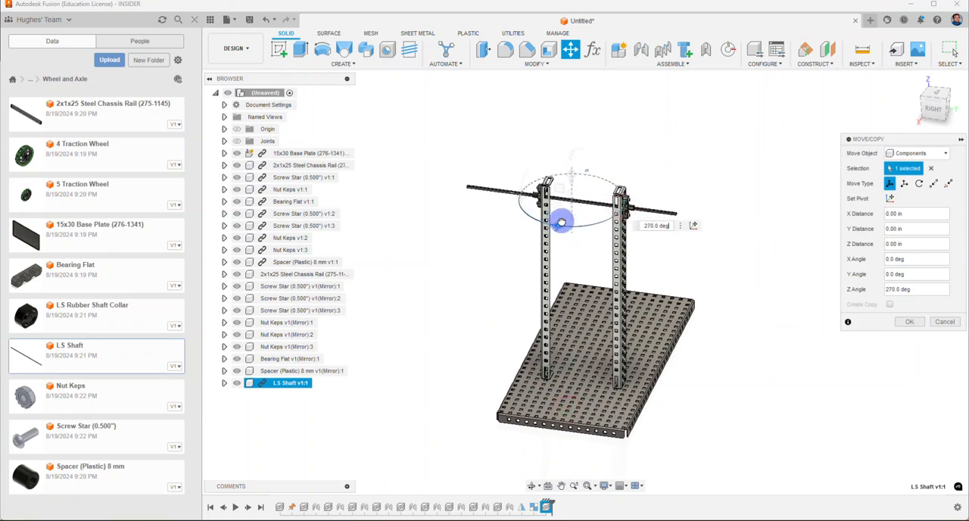
{"action": "left_click", "coordinate": [901, 321]}
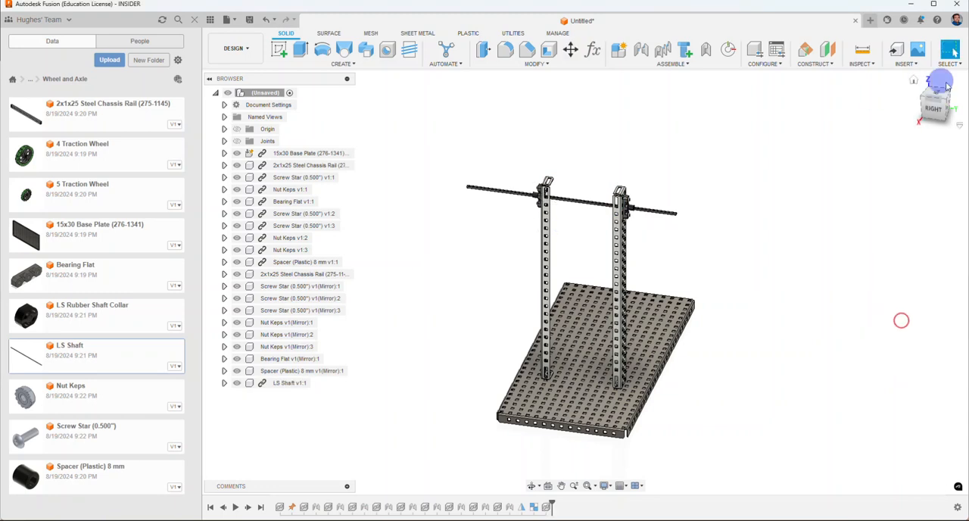
Step: Start a joint between the end face centre of the LS Shaft and the outer face centre of the mirrored spacer
{"action": "scroll", "coordinate": [546, 197], "scroll_direction": "up", "scroll_amount": 8}
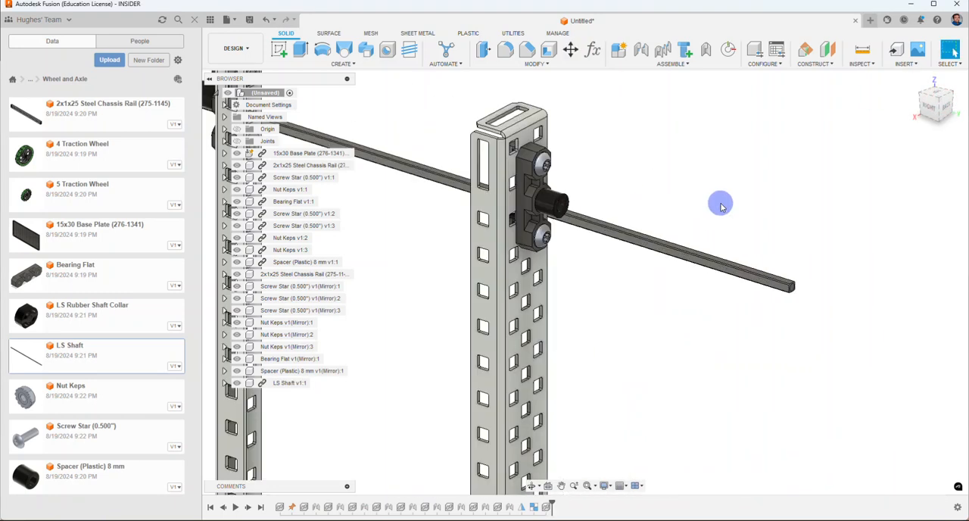
{"action": "left_click", "coordinate": [641, 49]}
{"action": "scroll", "coordinate": [788, 282], "scroll_direction": "up", "scroll_amount": 5}
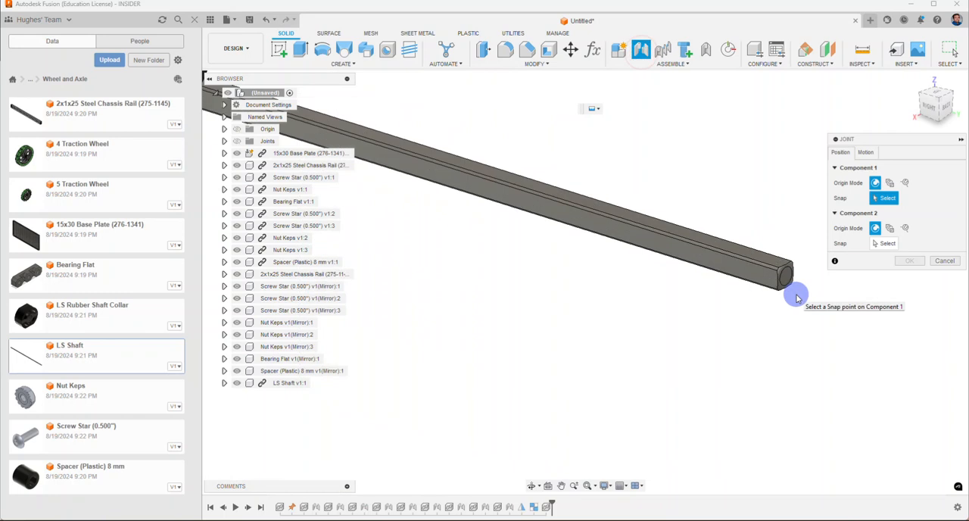
{"action": "left_click", "coordinate": [785, 282]}
{"action": "scroll", "coordinate": [786, 282], "scroll_direction": "down", "scroll_amount": 5}
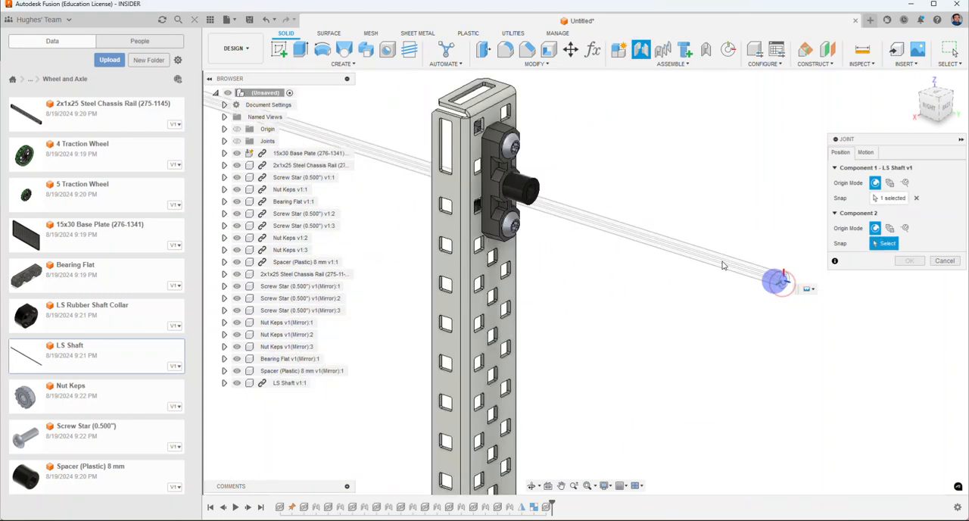
{"action": "scroll", "coordinate": [579, 185], "scroll_direction": "up", "scroll_amount": 3}
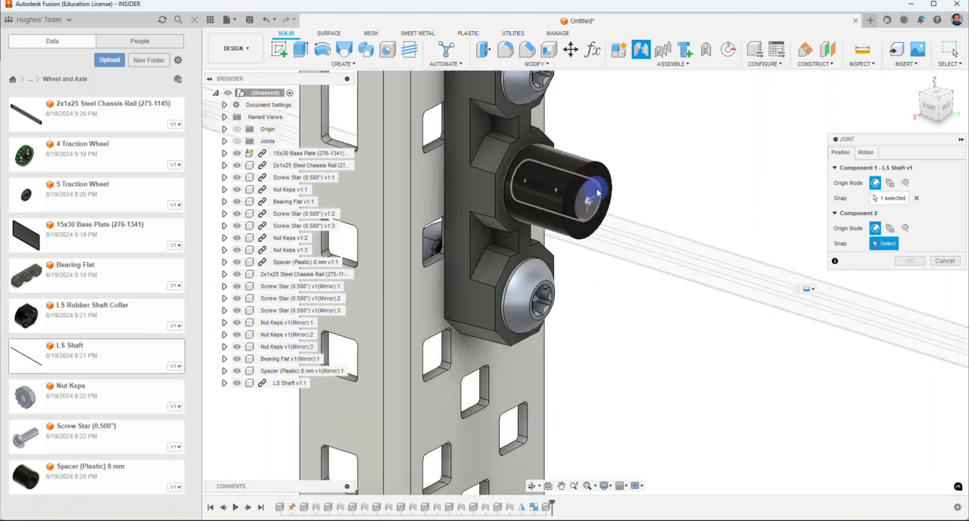
{"action": "left_click", "coordinate": [596, 193]}
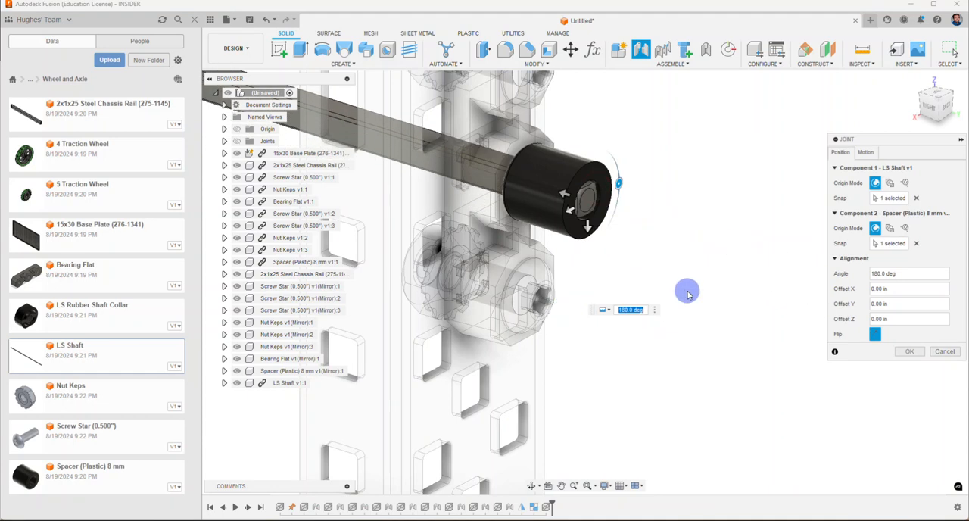
Step: Offset the shaft -3.00 in along Z so it extends past both uprights, and create the rigid joint
{"action": "scroll", "coordinate": [687, 294], "scroll_direction": "down", "scroll_amount": 4}
{"action": "left_click", "coordinate": [945, 106]}
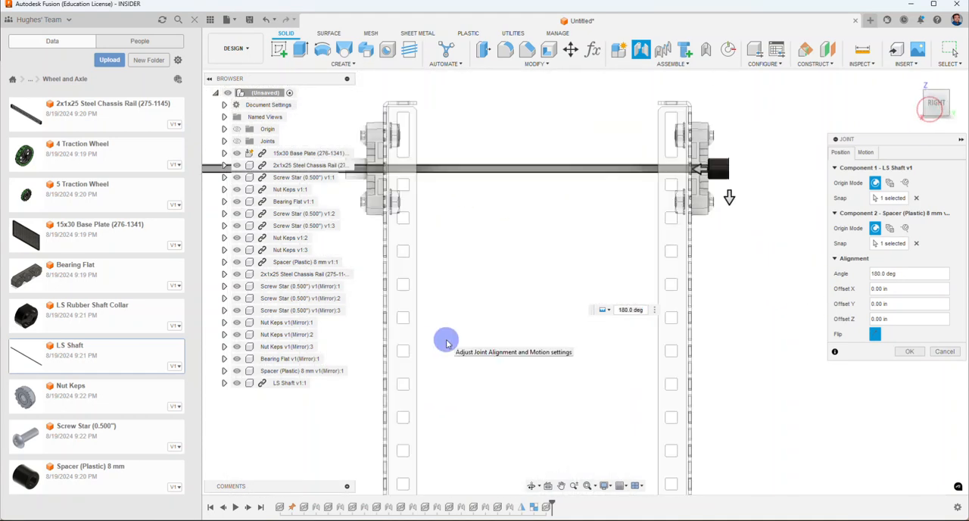
{"action": "scroll", "coordinate": [447, 341], "scroll_direction": "down", "scroll_amount": 4}
{"action": "middle_click_drag", "start_coordinate": [474, 321], "coordinate": [541, 252]}
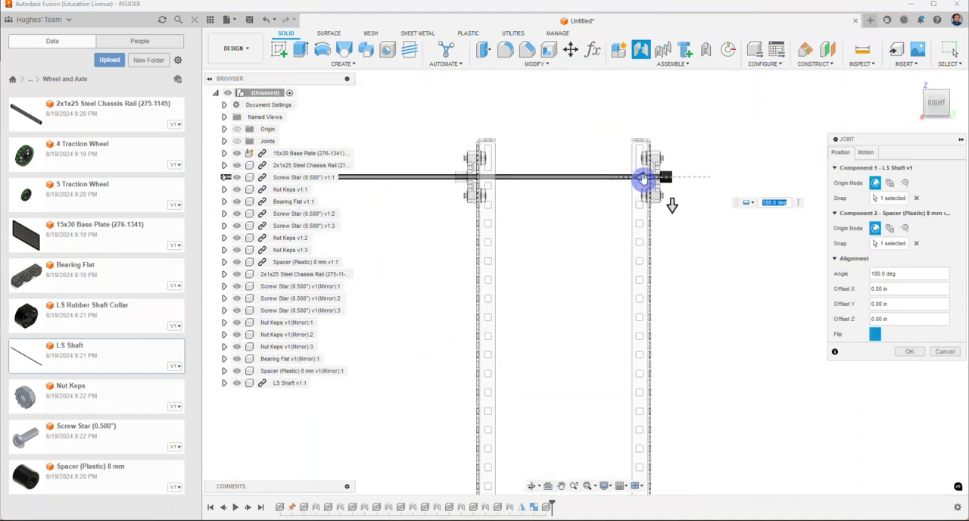
{"action": "left_click_drag", "start_coordinate": [642, 178], "coordinate": [749, 177]}
{"action": "scroll", "coordinate": [645, 310], "scroll_direction": "down", "scroll_amount": 3}
{"action": "left_click", "coordinate": [905, 352]}
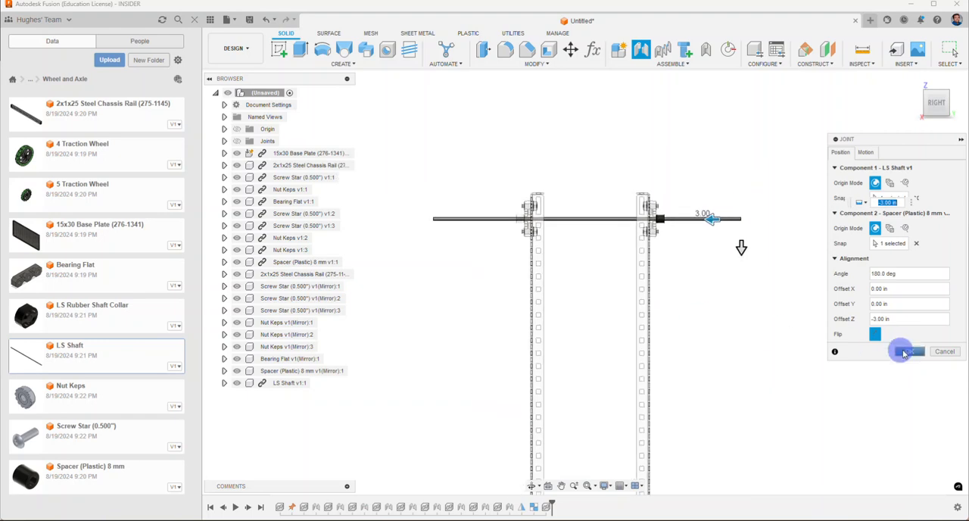
Step: Change the rigid joint between the shaft and the mirrored spacer to a revolute joint
{"action": "left_click", "coordinate": [932, 115]}
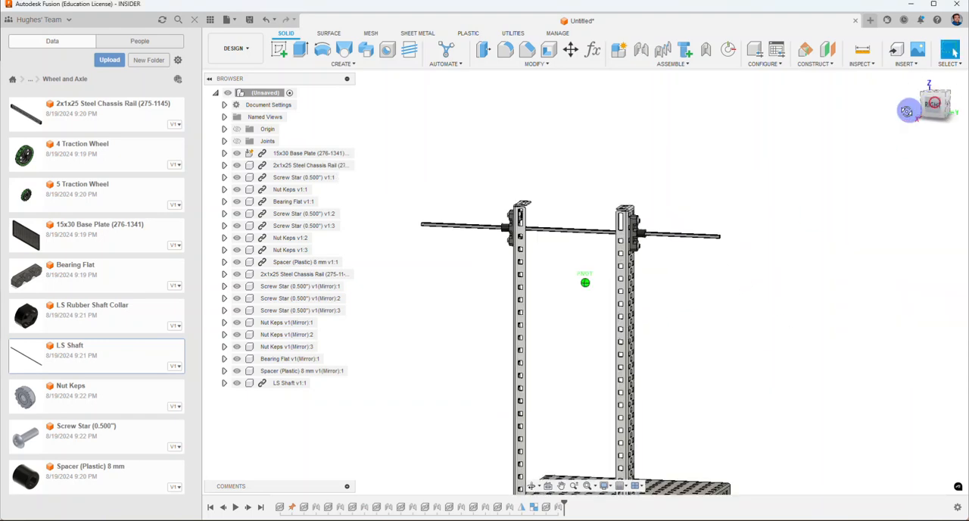
{"action": "left_click", "coordinate": [224, 141]}
{"action": "mouse_move", "coordinate": [278, 280]}
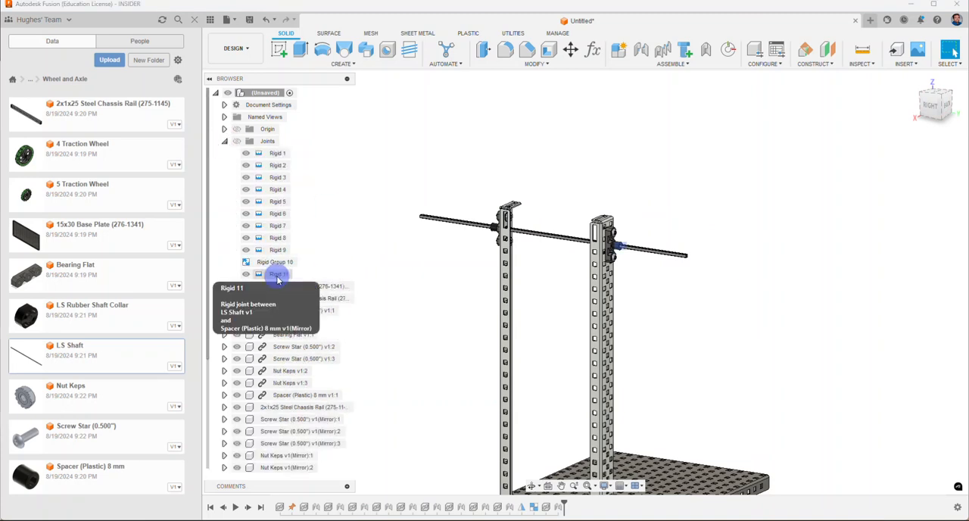
{"action": "right_click", "coordinate": [279, 275]}
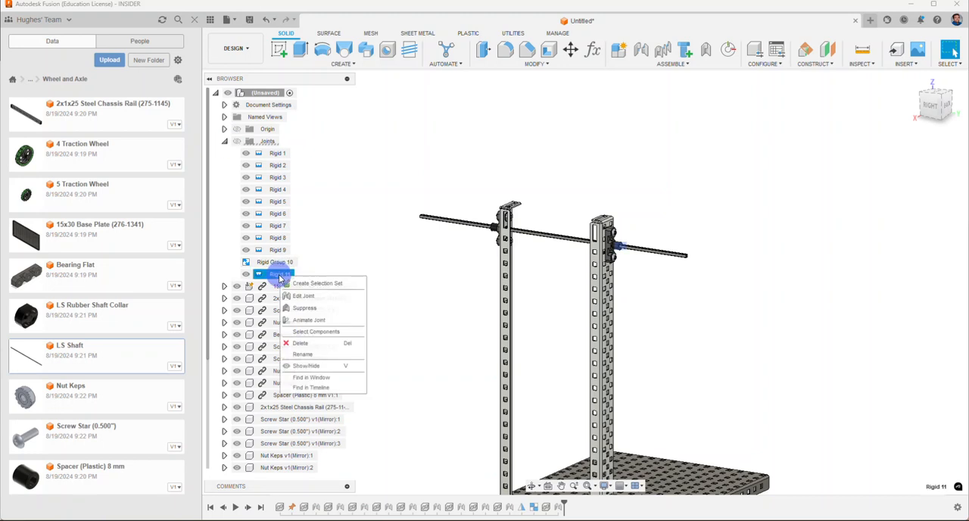
{"action": "left_click", "coordinate": [310, 294]}
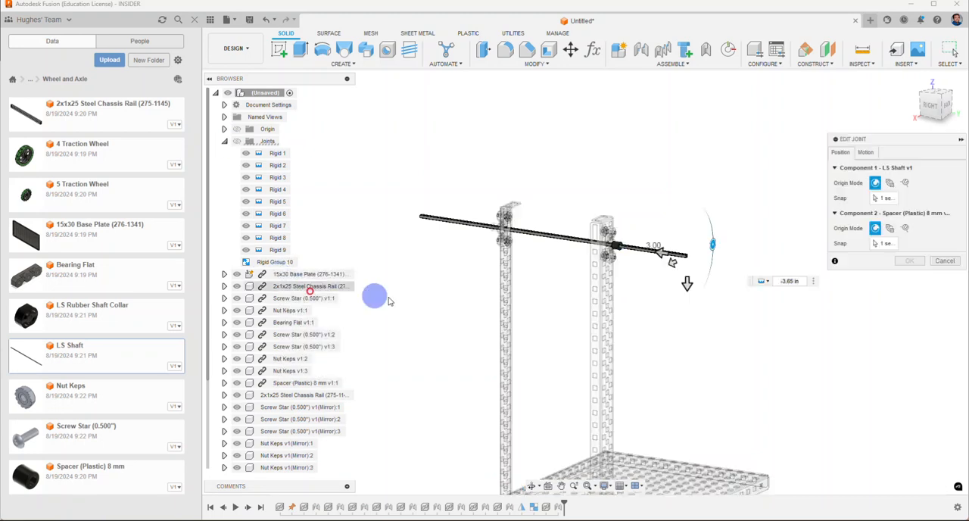
{"action": "left_click", "coordinate": [764, 282]}
{"action": "left_click", "coordinate": [768, 302]}
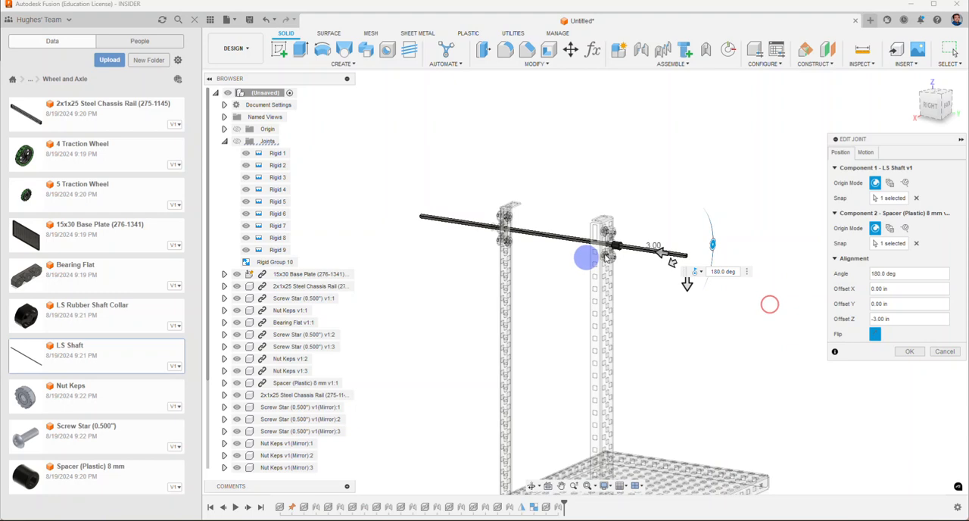
{"action": "scroll", "coordinate": [649, 264], "scroll_direction": "up", "scroll_amount": 3}
{"action": "scroll", "coordinate": [650, 265], "scroll_direction": "up", "scroll_amount": 3}
{"action": "scroll", "coordinate": [649, 265], "scroll_direction": "down", "scroll_amount": 5}
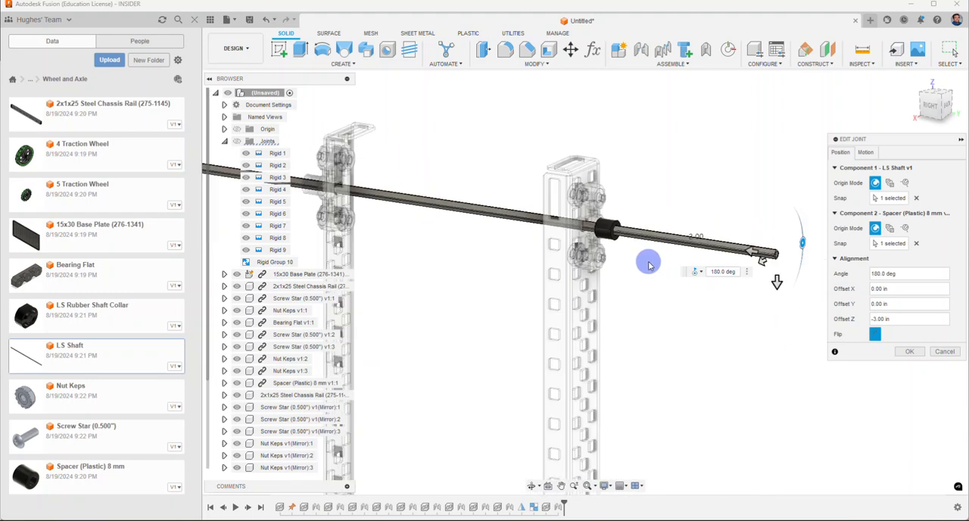
{"action": "left_click", "coordinate": [663, 251]}
{"action": "left_click", "coordinate": [901, 351]}
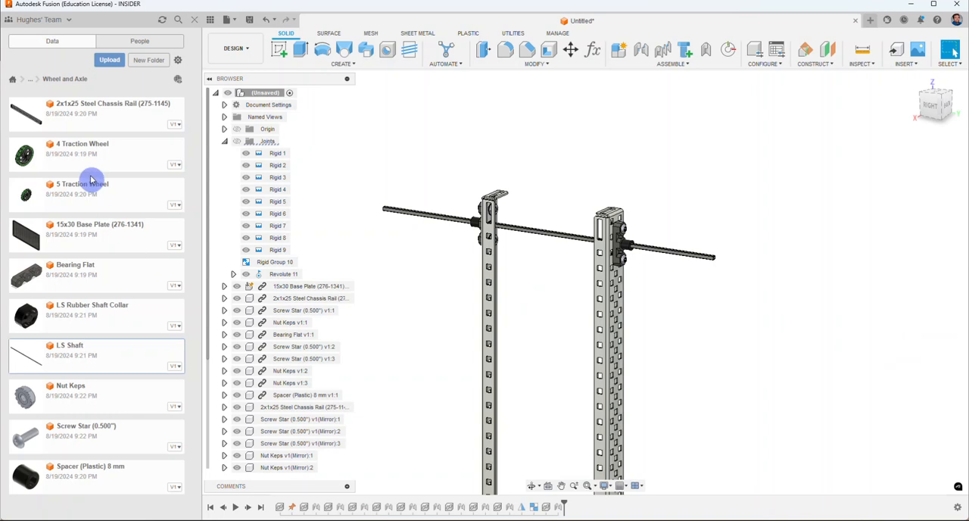
Step: Insert the 5 Traction Wheel and move it about -4.759 in X, 2.778 in Y and 10.169 in Z, beside the shaft end
{"action": "right_click", "coordinate": [85, 194]}
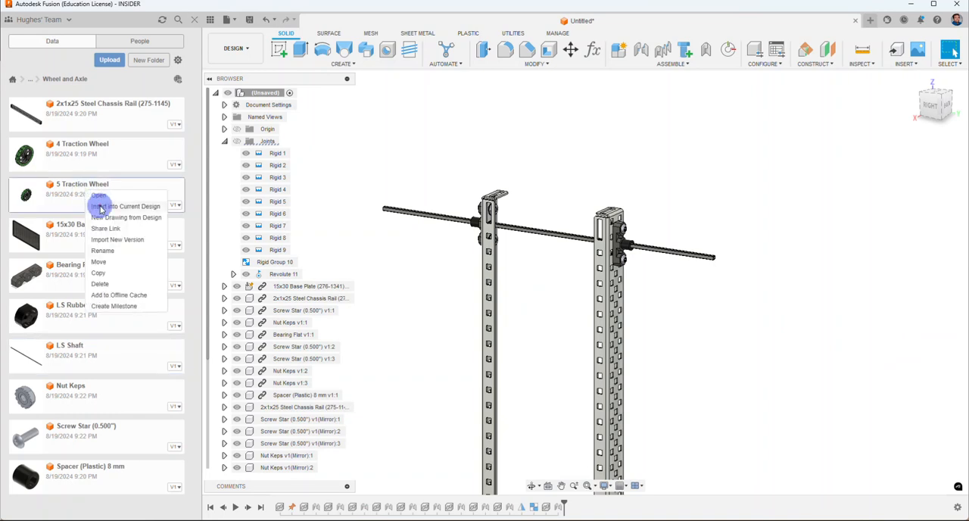
{"action": "left_click", "coordinate": [101, 206]}
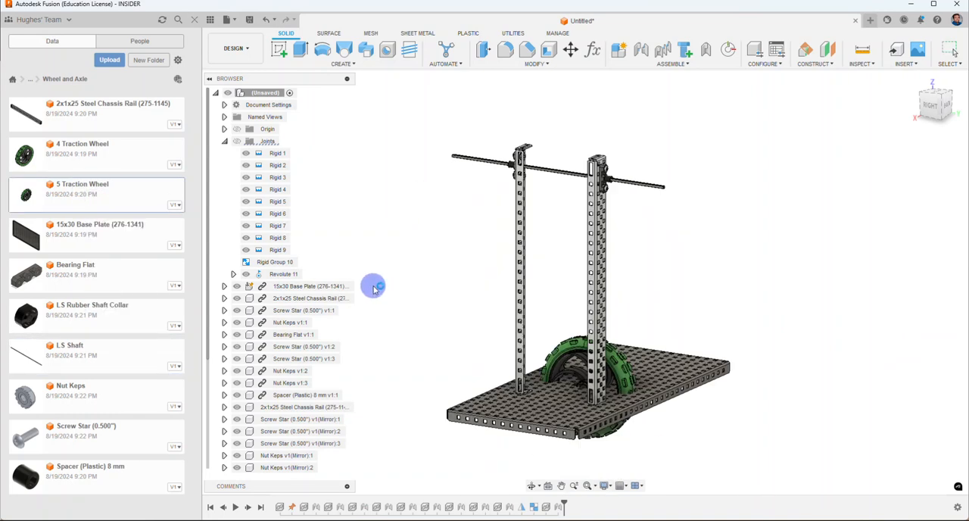
{"action": "left_click_drag", "start_coordinate": [586, 354], "coordinate": [673, 160]}
{"action": "scroll", "coordinate": [673, 160], "scroll_direction": "up", "scroll_amount": 5}
{"action": "middle_click_drag", "start_coordinate": [502, 132], "coordinate": [477, 250]}
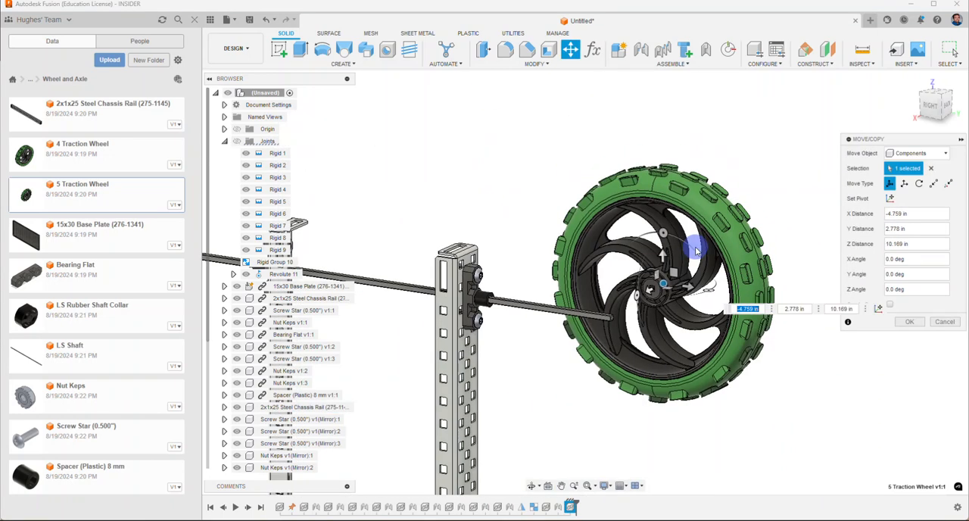
{"action": "left_click", "coordinate": [906, 322]}
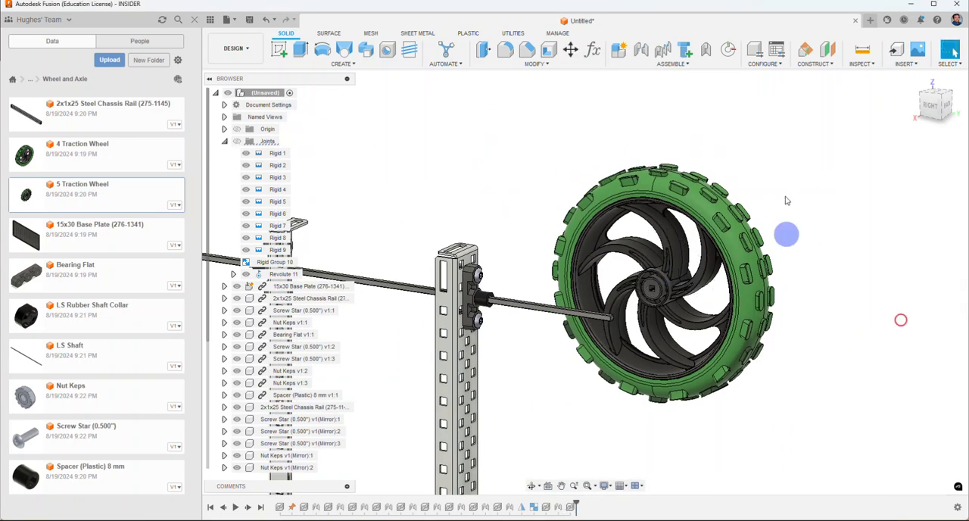
Step: Start a joint from the centre of the wheel's hub face to the end of the shaft
{"action": "left_click", "coordinate": [640, 52]}
{"action": "scroll", "coordinate": [647, 299], "scroll_direction": "up", "scroll_amount": 10}
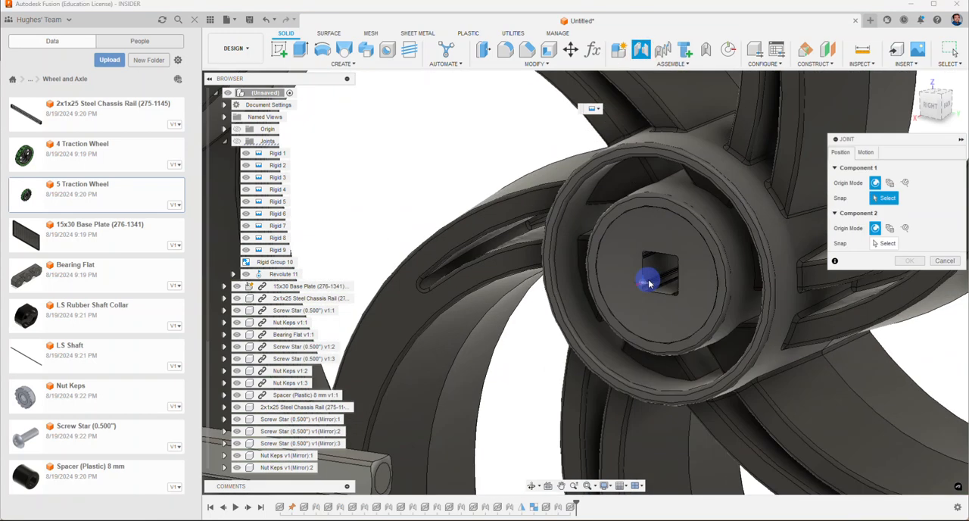
{"action": "left_click", "coordinate": [702, 322]}
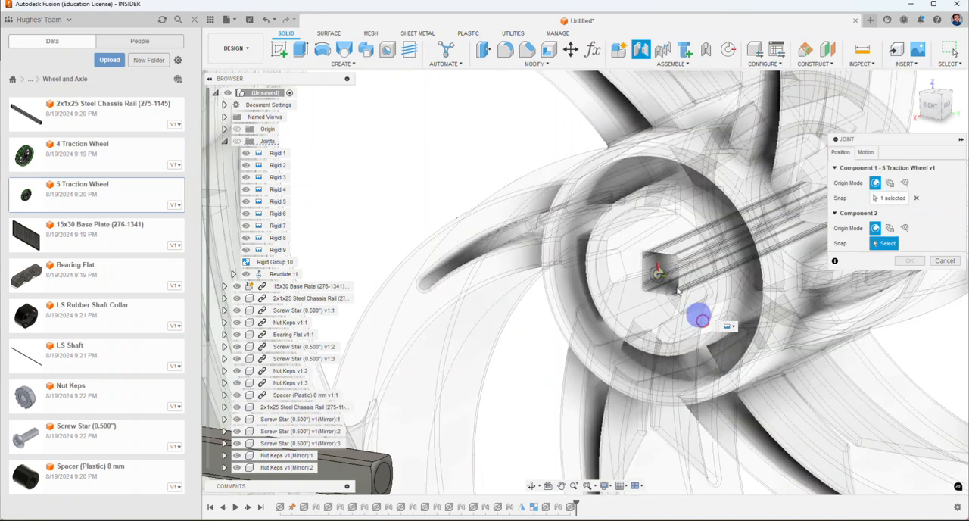
{"action": "scroll", "coordinate": [655, 280], "scroll_direction": "down", "scroll_amount": 5}
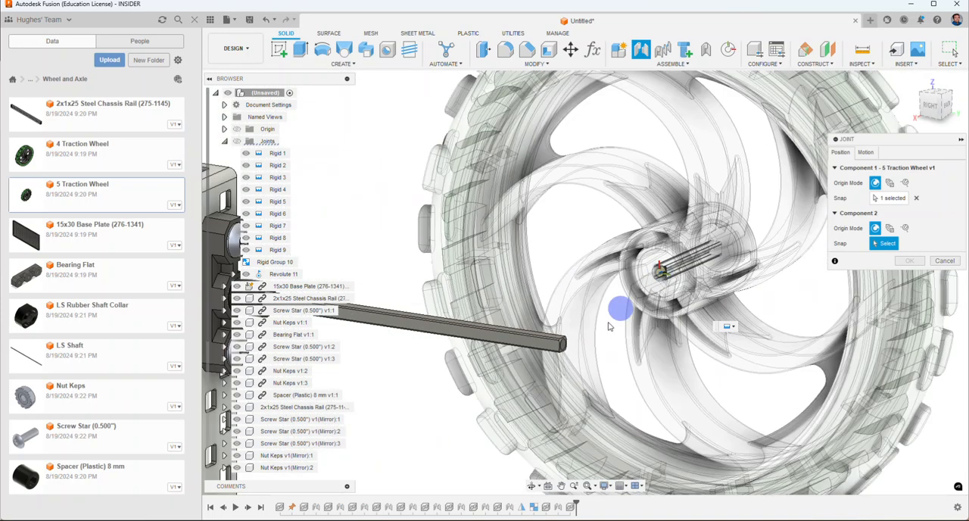
{"action": "scroll", "coordinate": [563, 346], "scroll_direction": "up", "scroll_amount": 6}
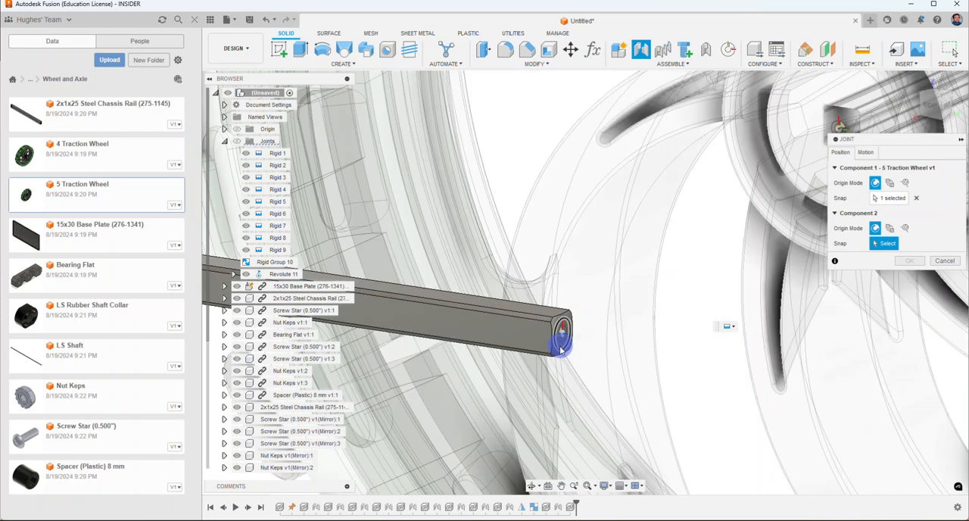
{"action": "left_click", "coordinate": [560, 350]}
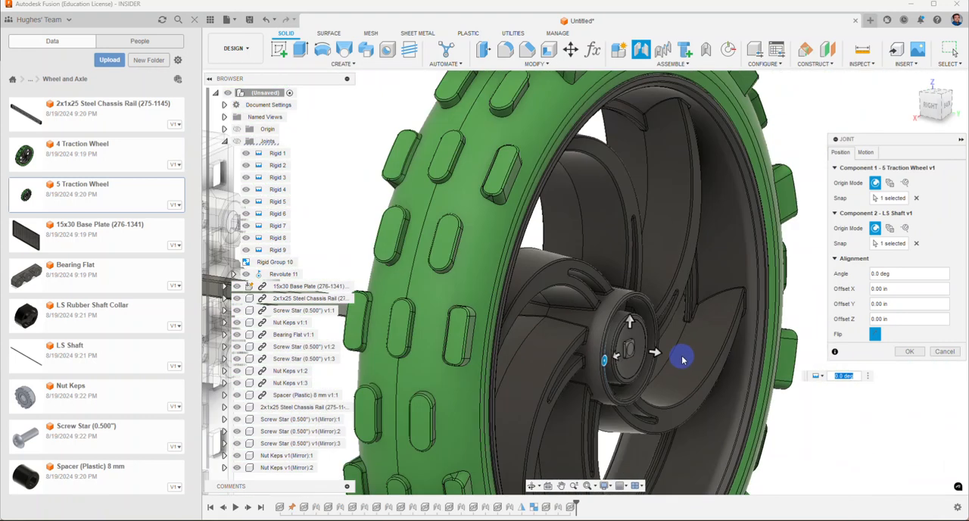
Step: Offset the wheel -2.00 in along Z on the shaft and create the joint as rigid
{"action": "scroll", "coordinate": [683, 360], "scroll_direction": "down", "scroll_amount": 5}
{"action": "left_click", "coordinate": [931, 106]}
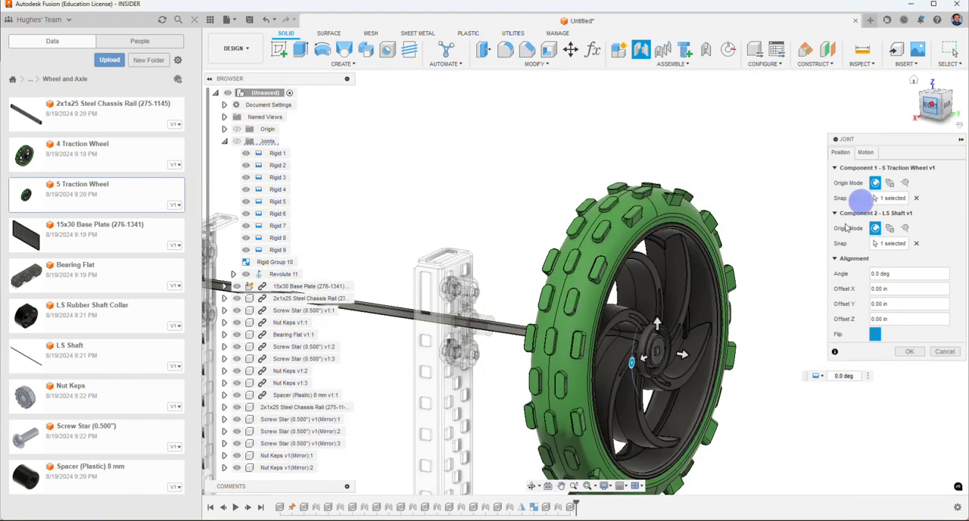
{"action": "middle_click_drag", "start_coordinate": [751, 275], "coordinate": [541, 261]}
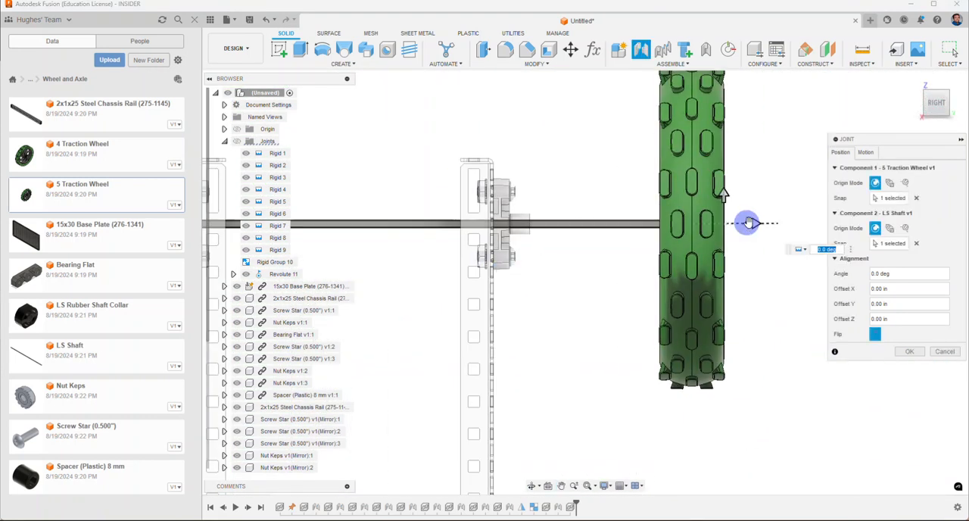
{"action": "left_click_drag", "start_coordinate": [748, 222], "coordinate": [624, 219]}
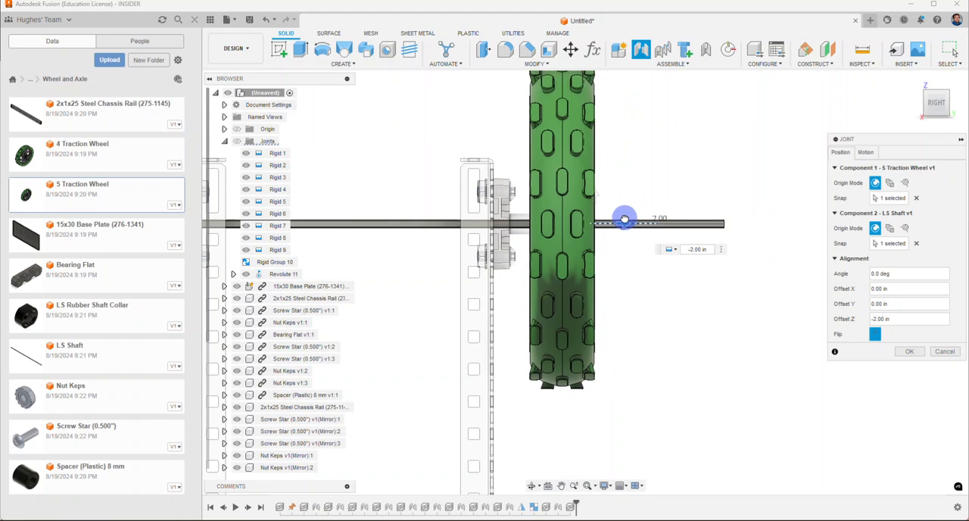
{"action": "middle_click_drag", "start_coordinate": [678, 165], "coordinate": [700, 160], "text": "shift"}
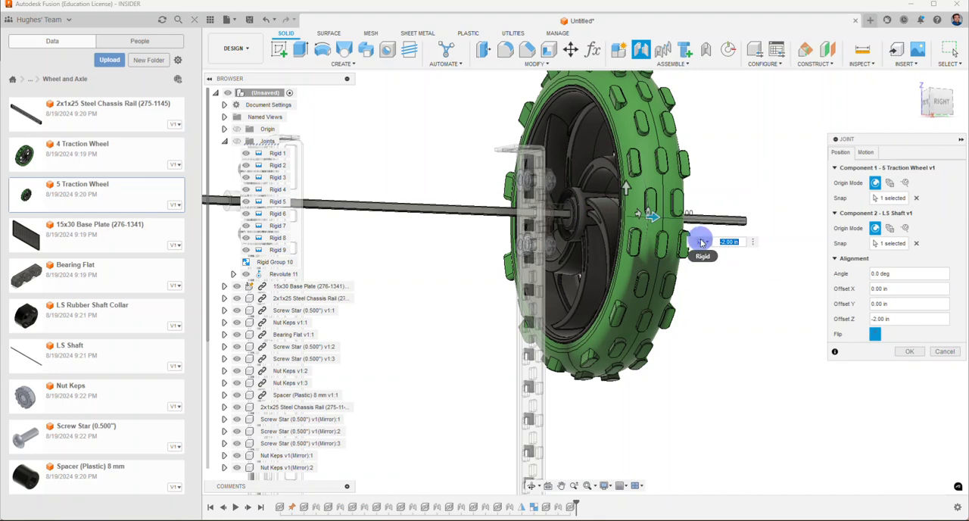
{"action": "left_click", "coordinate": [908, 352]}
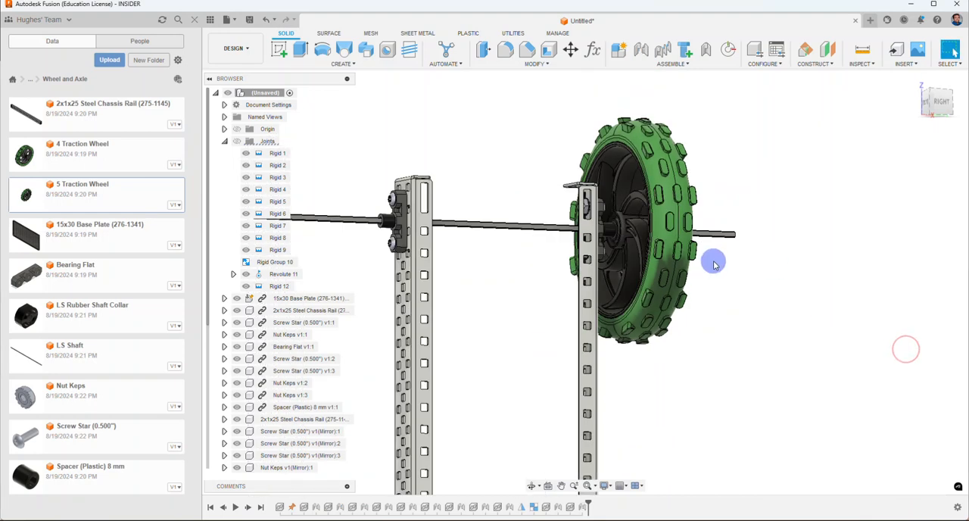
Step: Insert the LS Rubber Shaft Collar and move it up beyond the wheel-side end of the shaft
{"action": "left_click", "coordinate": [943, 104]}
{"action": "left_click_drag", "start_coordinate": [922, 108], "coordinate": [879, 113]}
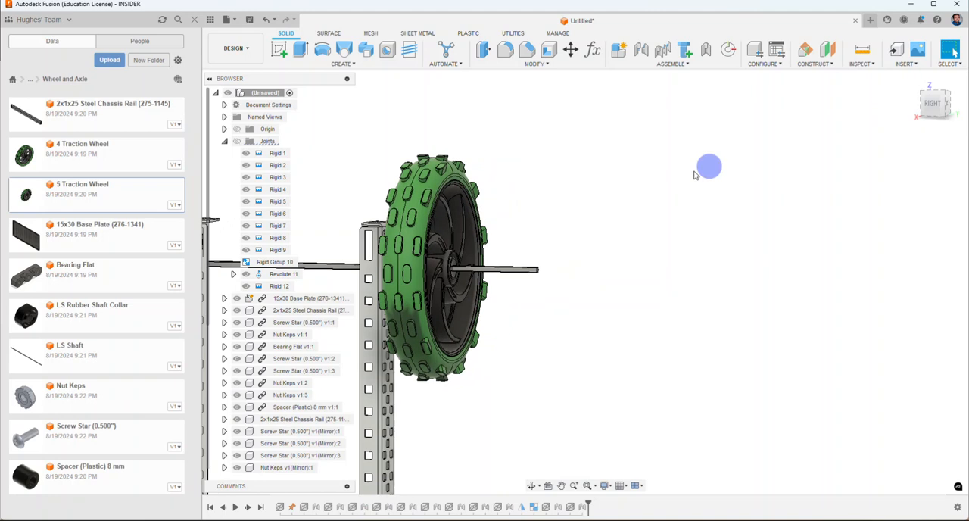
{"action": "middle_click_drag", "start_coordinate": [669, 176], "coordinate": [760, 143]}
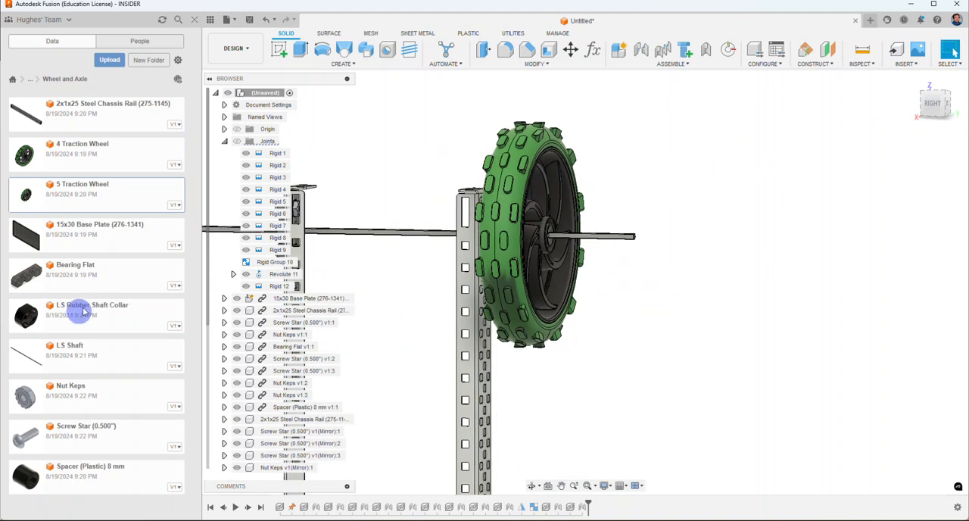
{"action": "right_click", "coordinate": [83, 311]}
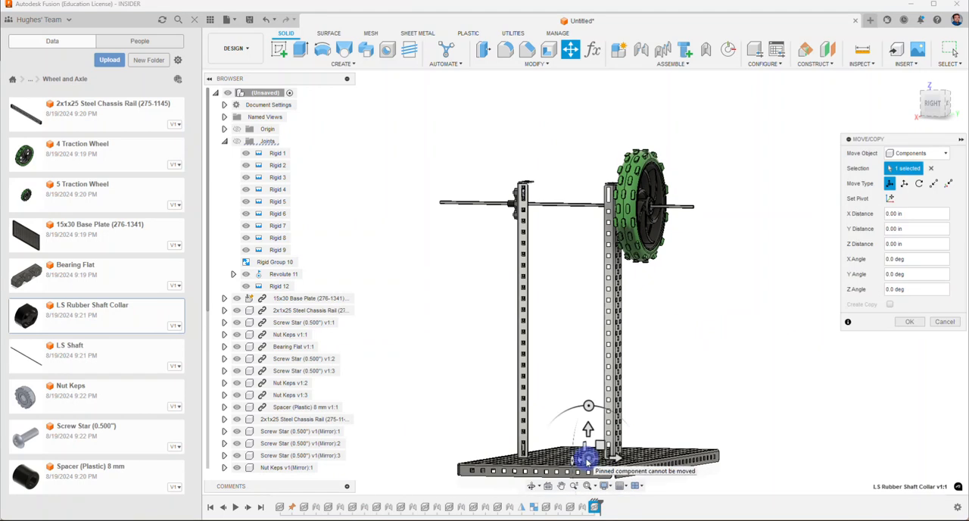
{"action": "left_click_drag", "start_coordinate": [588, 460], "coordinate": [721, 203]}
{"action": "scroll", "coordinate": [716, 197], "scroll_direction": "up", "scroll_amount": 3}
{"action": "left_click", "coordinate": [912, 321]}
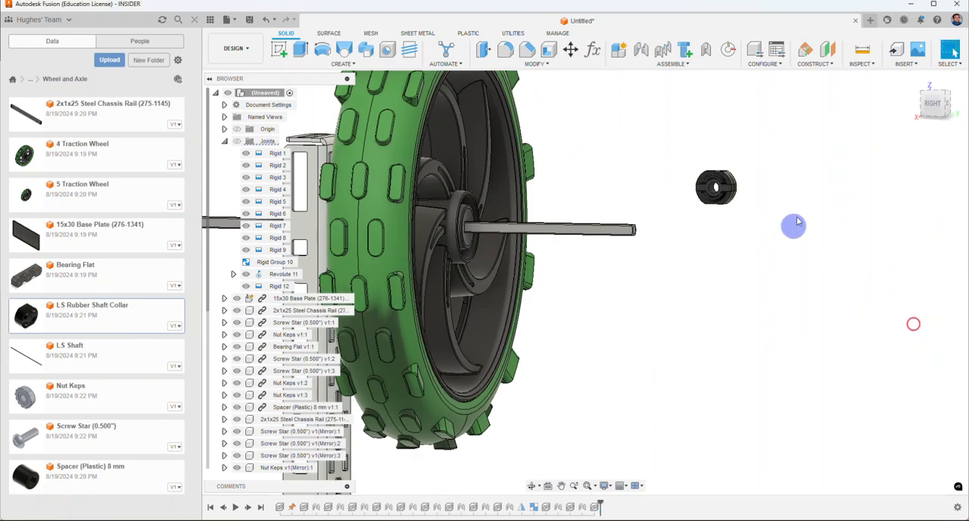
Step: Start a joint from the centre of the rubber shaft collar's face to the wheel-side end of the shaft
{"action": "middle_click_drag", "start_coordinate": [794, 225], "coordinate": [736, 248], "text": "shift"}
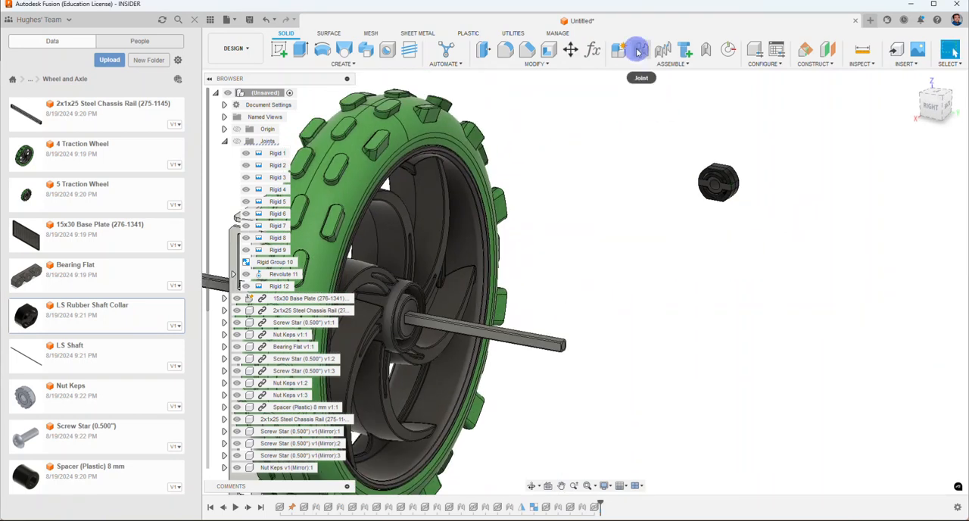
{"action": "left_click", "coordinate": [640, 49]}
{"action": "mouse_move", "coordinate": [708, 182]}
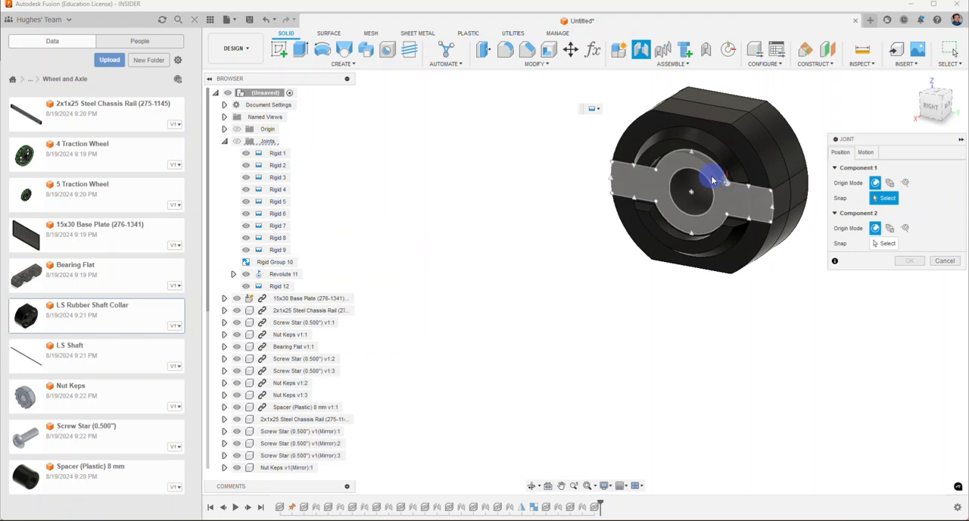
{"action": "left_click", "coordinate": [706, 180]}
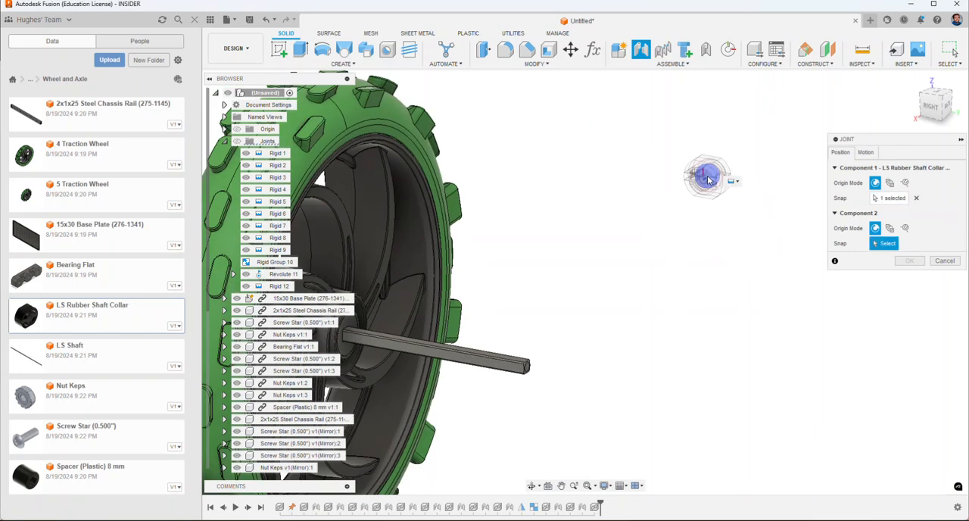
{"action": "scroll", "coordinate": [538, 334], "scroll_direction": "up", "scroll_amount": 5}
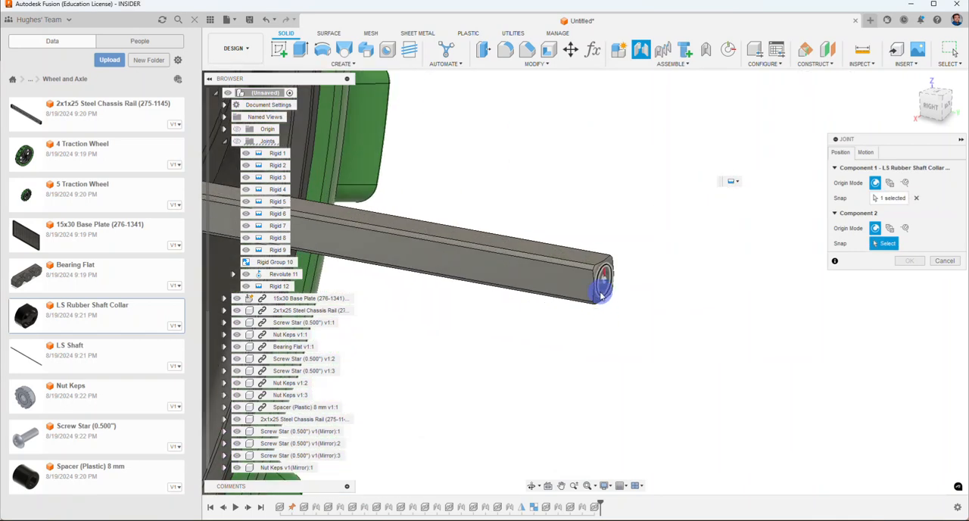
{"action": "left_click", "coordinate": [602, 295]}
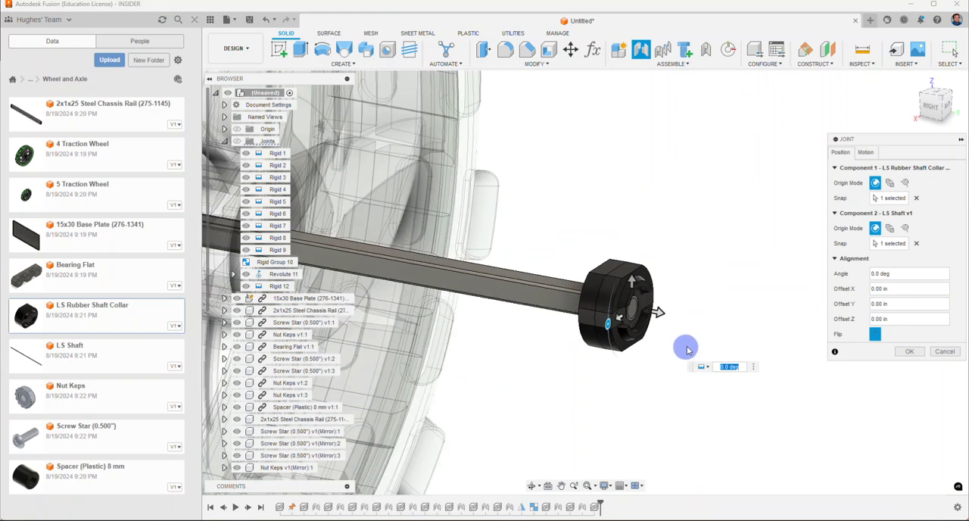
Step: Offset the collar -1.80 in along Z so it sits against the 5 Traction Wheel, and create the rigid joint
{"action": "scroll", "coordinate": [687, 349], "scroll_direction": "down", "scroll_amount": 4}
{"action": "left_click_drag", "start_coordinate": [684, 330], "coordinate": [522, 302]}
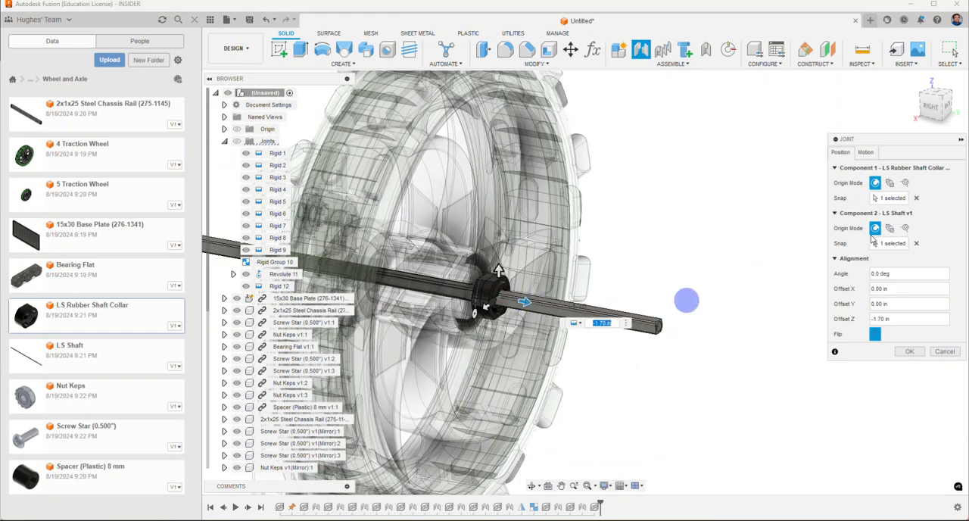
{"action": "left_click", "coordinate": [938, 112]}
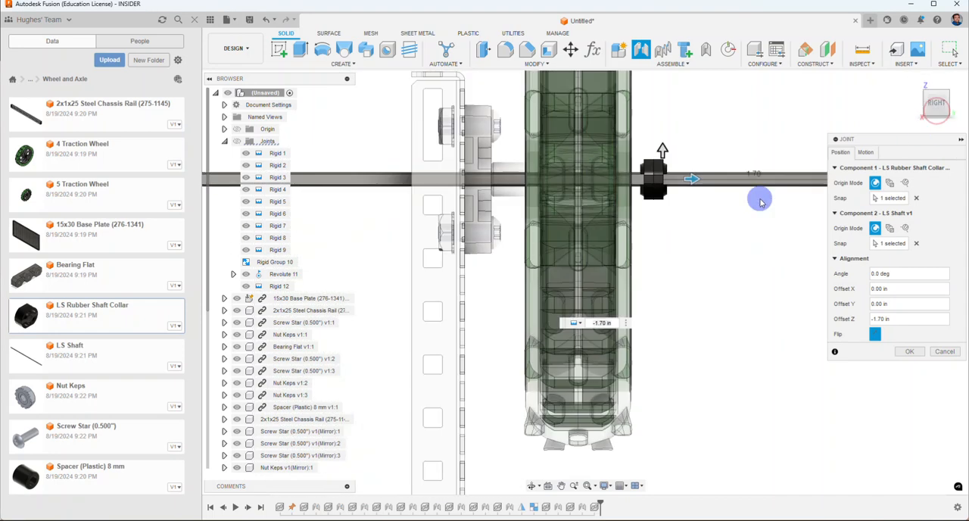
{"action": "left_click_drag", "start_coordinate": [686, 178], "coordinate": [684, 180]}
{"action": "left_click", "coordinate": [881, 333]}
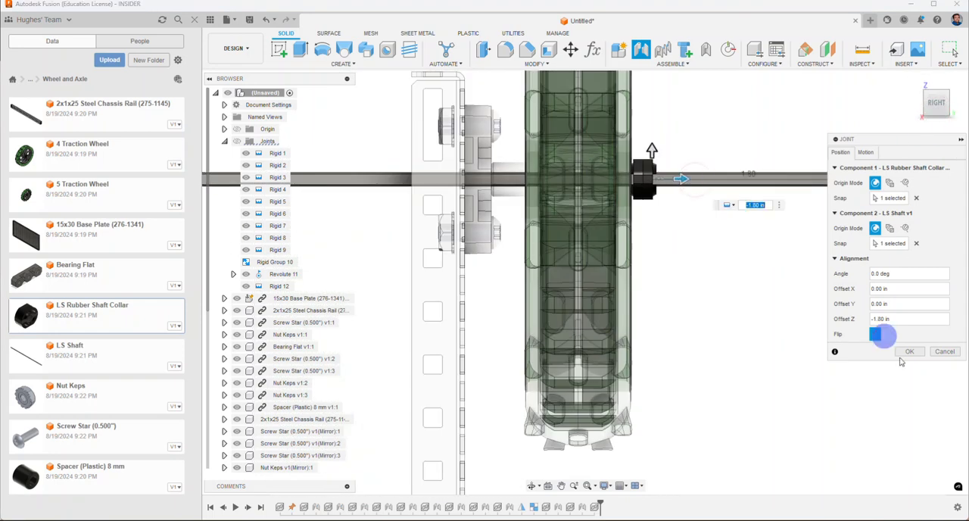
{"action": "left_click", "coordinate": [914, 351]}
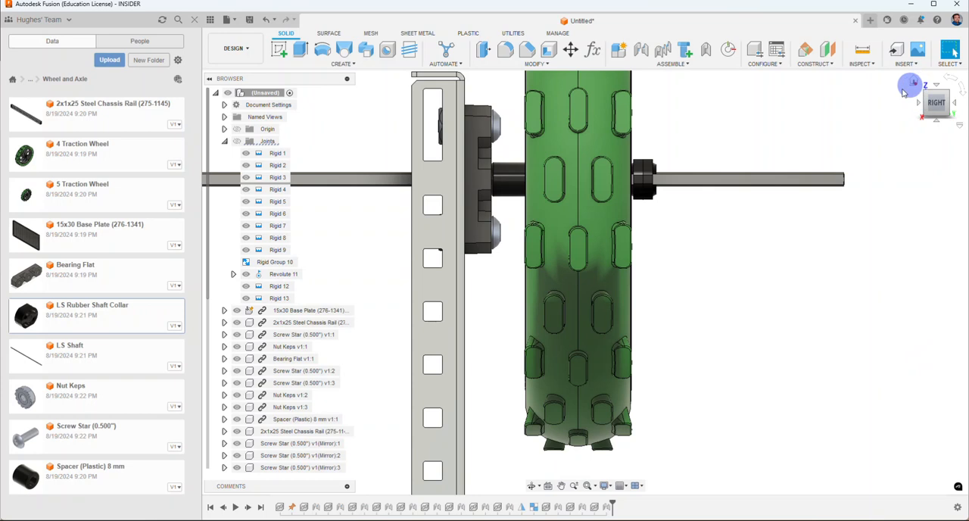
Step: Insert the 4 Traction Wheel and move it about -6.147 in X, 0.913 in Y and 7.06 in Z, near the free shaft end
{"action": "left_click_drag", "start_coordinate": [936, 100], "coordinate": [915, 127]}
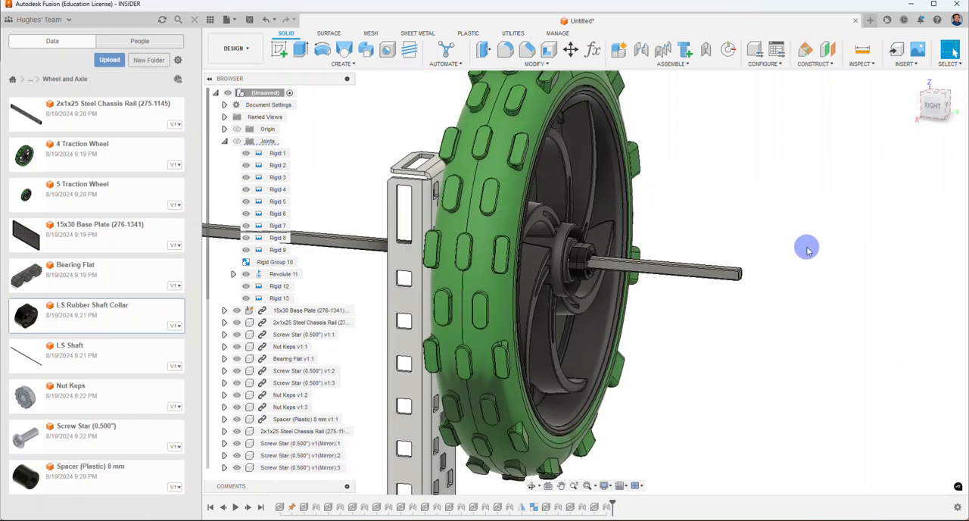
{"action": "scroll", "coordinate": [807, 250], "scroll_direction": "down", "scroll_amount": 4}
{"action": "left_click", "coordinate": [921, 95]}
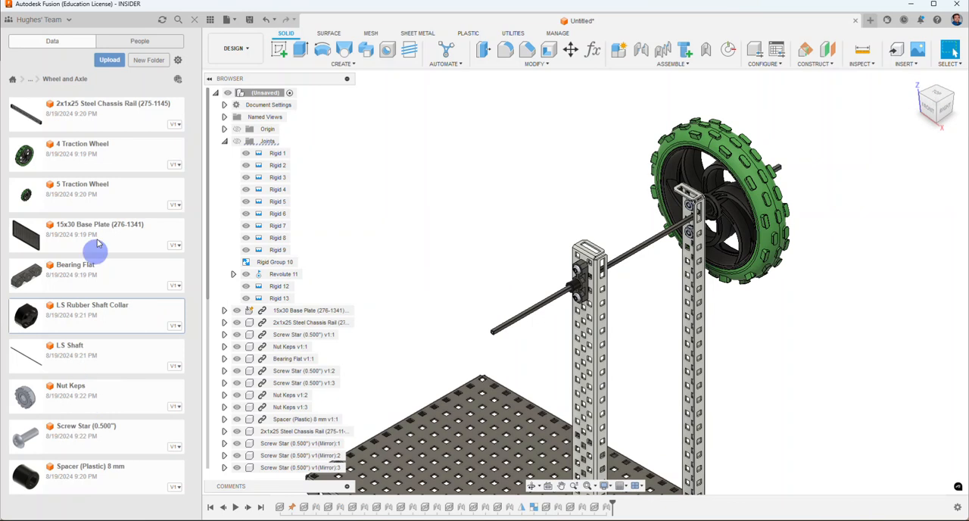
{"action": "right_click", "coordinate": [89, 159]}
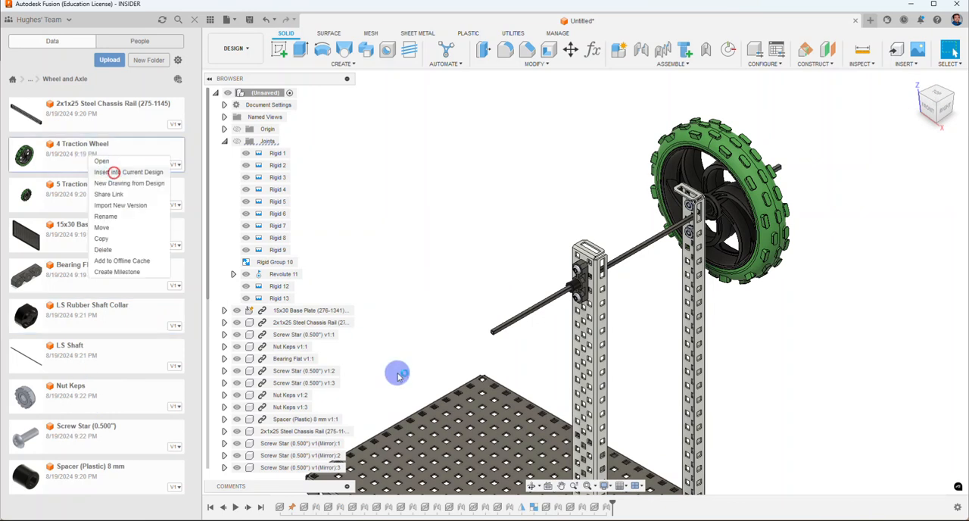
{"action": "left_click", "coordinate": [114, 172]}
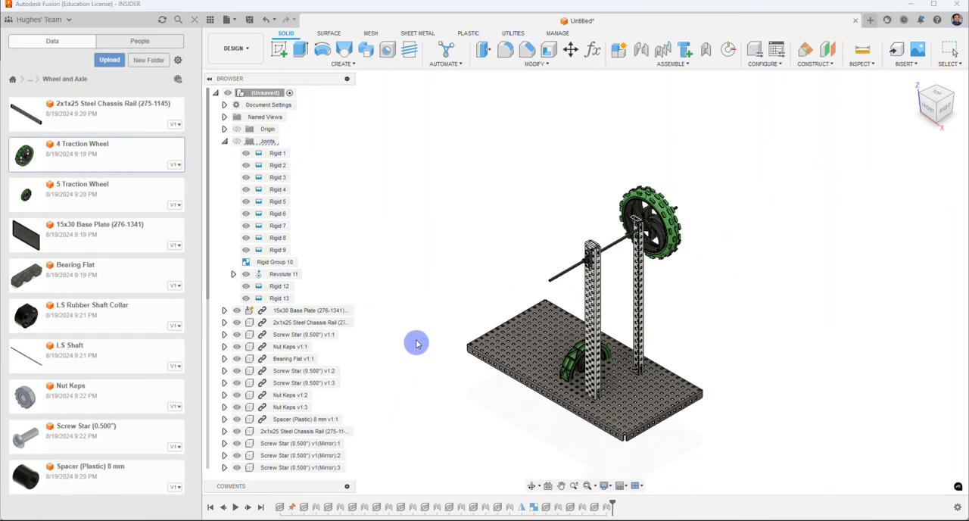
{"action": "left_click_drag", "start_coordinate": [584, 369], "coordinate": [549, 236]}
{"action": "scroll", "coordinate": [549, 236], "scroll_direction": "up", "scroll_amount": 3}
{"action": "scroll", "coordinate": [549, 236], "scroll_direction": "up", "scroll_amount": 5}
{"action": "left_click", "coordinate": [928, 262]}
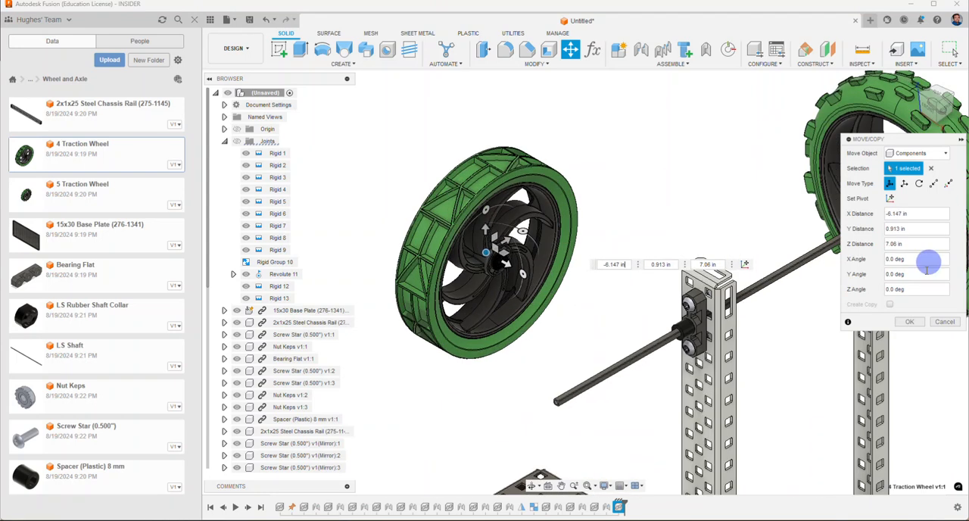
{"action": "left_click", "coordinate": [911, 322]}
Step: Start a joint from the centre of the 4 Traction Wheel's square hub insert to the free end of the shaft
{"action": "scroll", "coordinate": [545, 288], "scroll_direction": "up", "scroll_amount": 5}
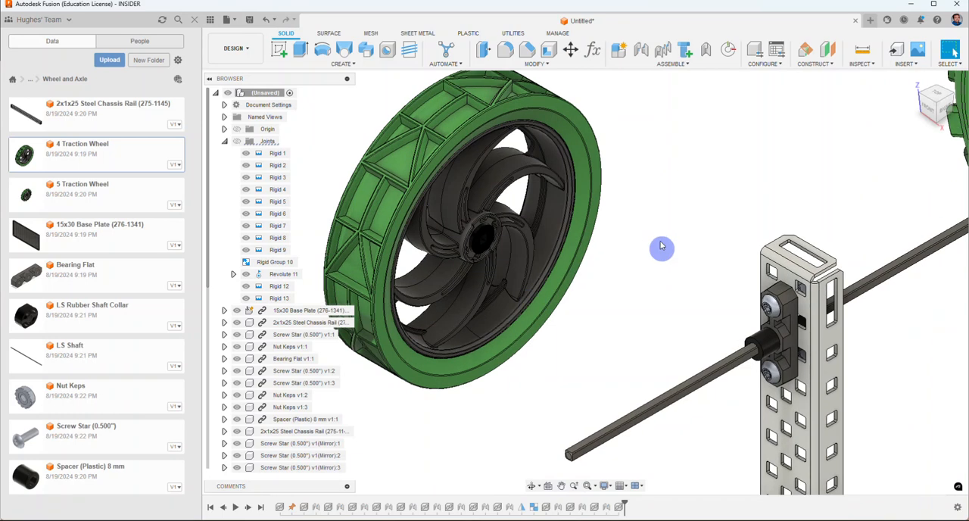
{"action": "left_click", "coordinate": [641, 49]}
{"action": "scroll", "coordinate": [446, 231], "scroll_direction": "up", "scroll_amount": 8}
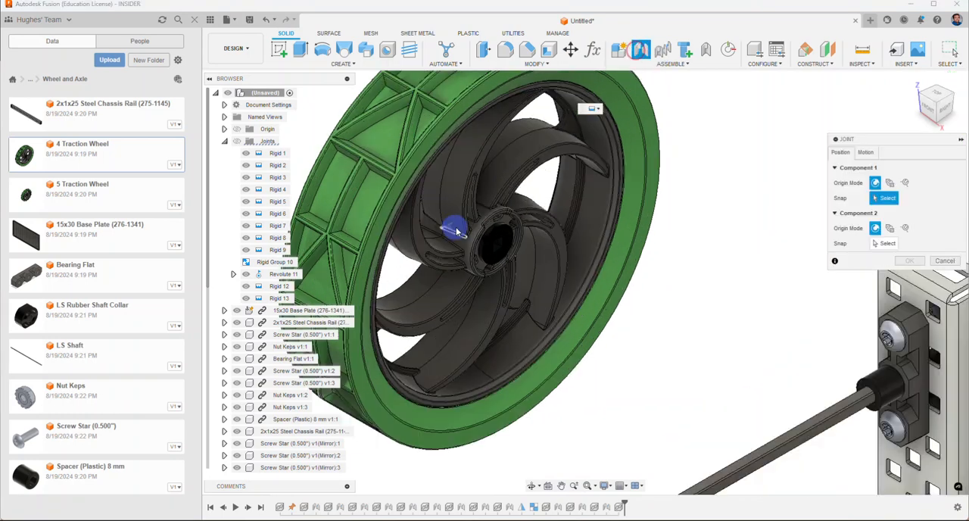
{"action": "scroll", "coordinate": [499, 230], "scroll_direction": "up", "scroll_amount": 2}
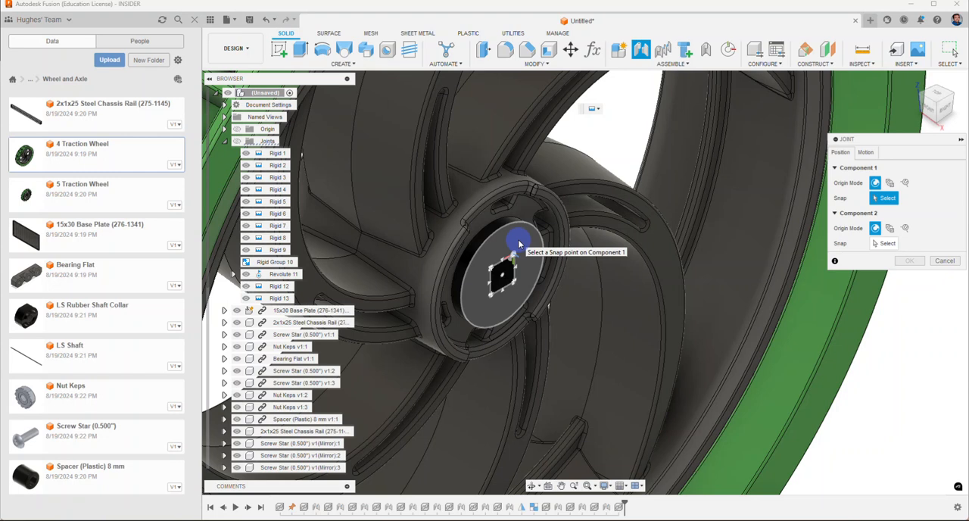
{"action": "left_click", "coordinate": [502, 280]}
{"action": "scroll", "coordinate": [503, 277], "scroll_direction": "down", "scroll_amount": 5}
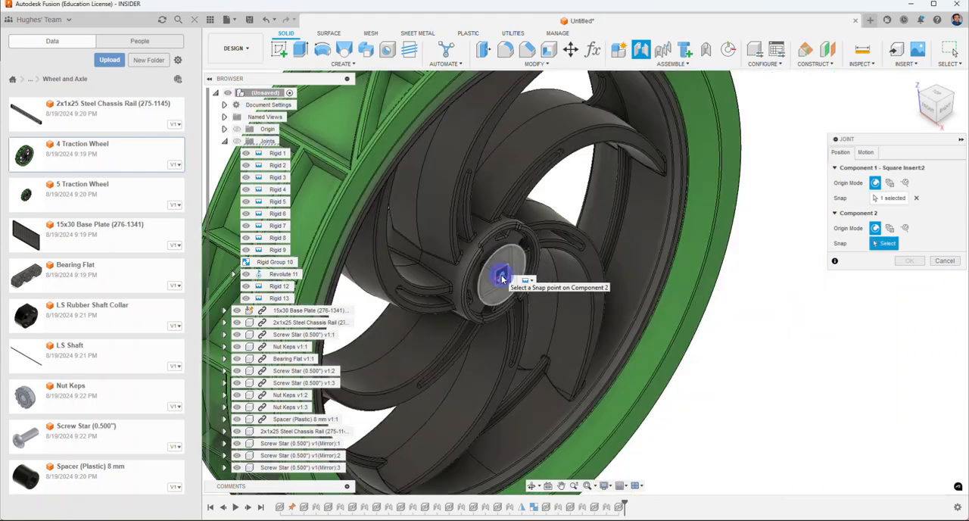
{"action": "middle_click_drag", "start_coordinate": [561, 307], "coordinate": [577, 212]}
{"action": "scroll", "coordinate": [588, 276], "scroll_direction": "up", "scroll_amount": 5}
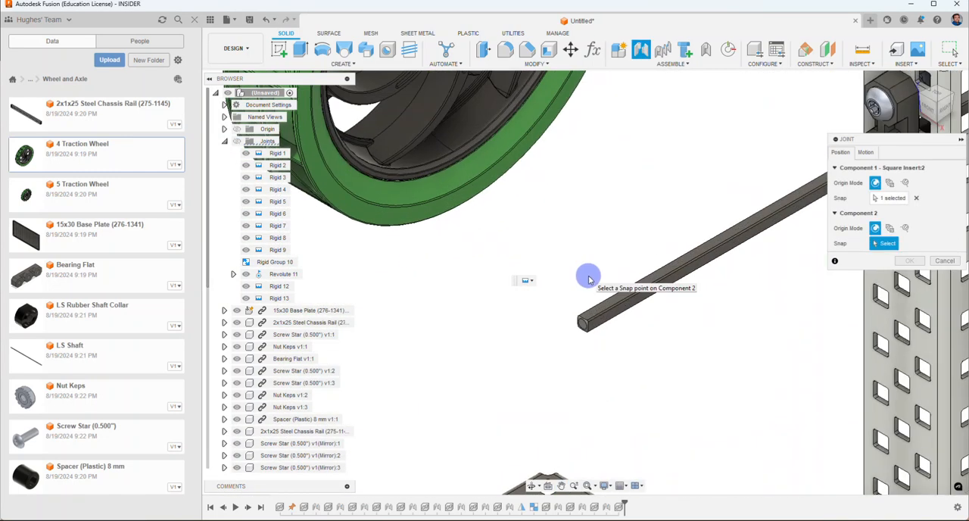
{"action": "left_click", "coordinate": [576, 352]}
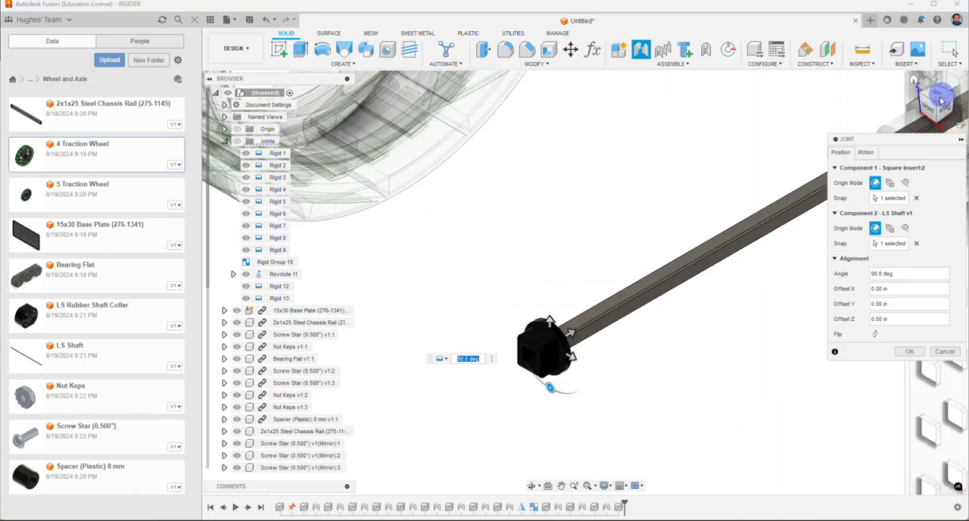
Step: Offset the 4 Traction Wheel 3.20 in along Z on the shaft, keeping its unflipped orientation, and create the rigid joint
{"action": "left_click_drag", "start_coordinate": [951, 101], "coordinate": [911, 93]}
{"action": "middle_click_drag", "start_coordinate": [553, 272], "coordinate": [496, 284]}
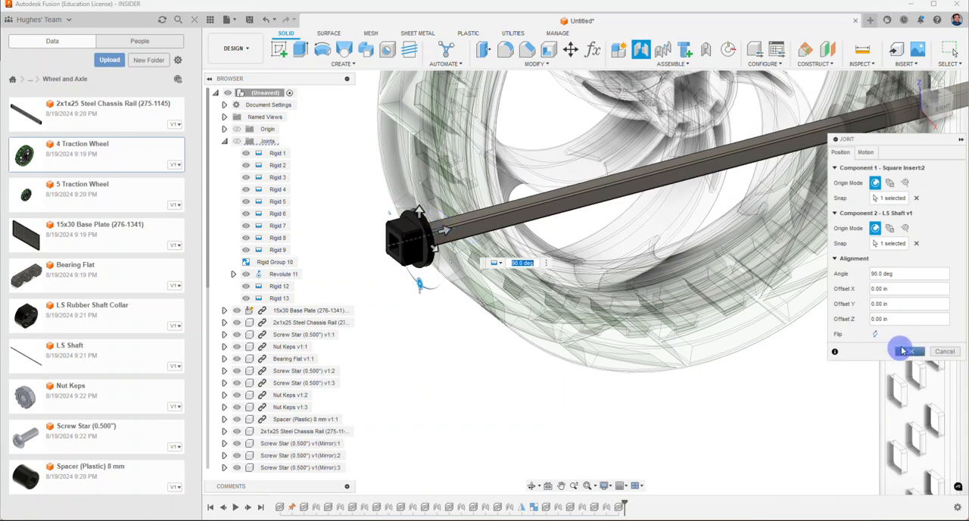
{"action": "left_click", "coordinate": [875, 334]}
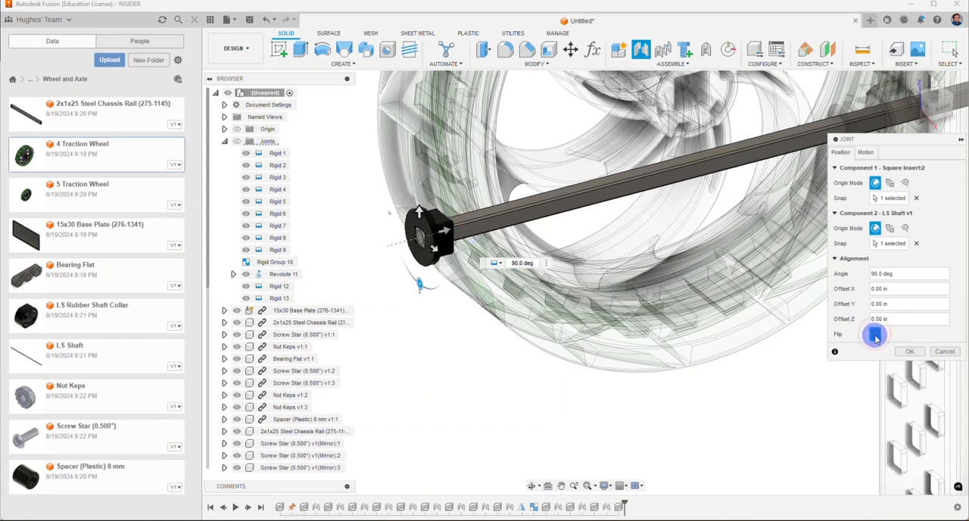
{"action": "left_click", "coordinate": [875, 334]}
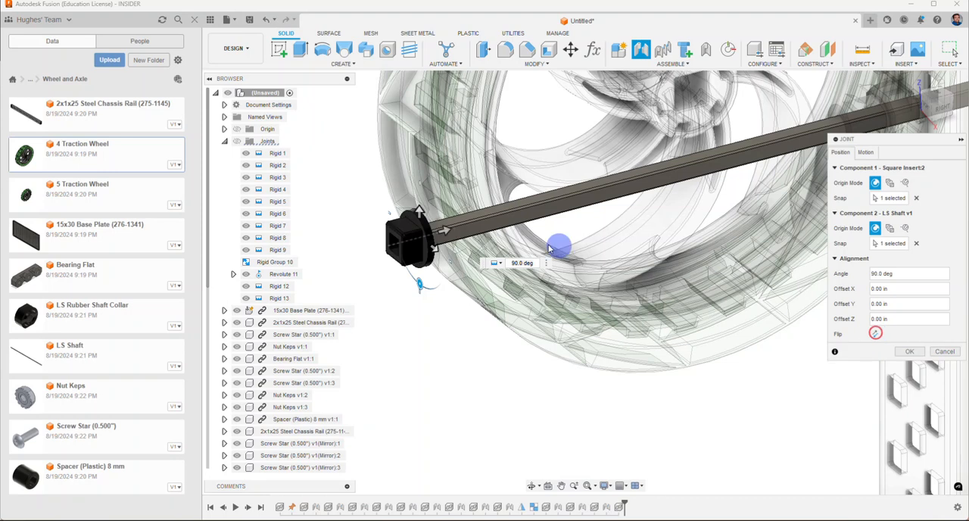
{"action": "left_click_drag", "start_coordinate": [448, 227], "coordinate": [771, 154]}
{"action": "middle_click_drag", "start_coordinate": [723, 245], "coordinate": [325, 372]}
{"action": "left_click_drag", "start_coordinate": [385, 280], "coordinate": [446, 262]}
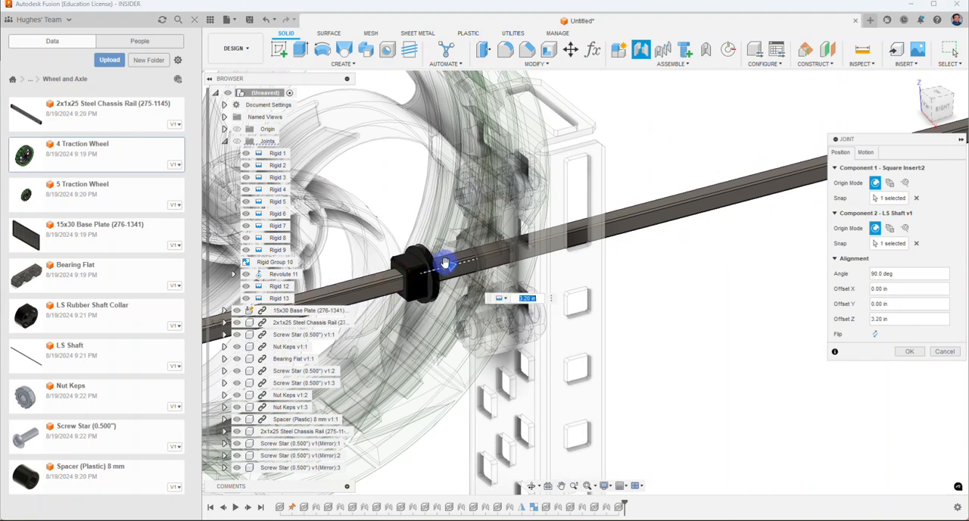
{"action": "scroll", "coordinate": [813, 217], "scroll_direction": "down", "scroll_amount": 5}
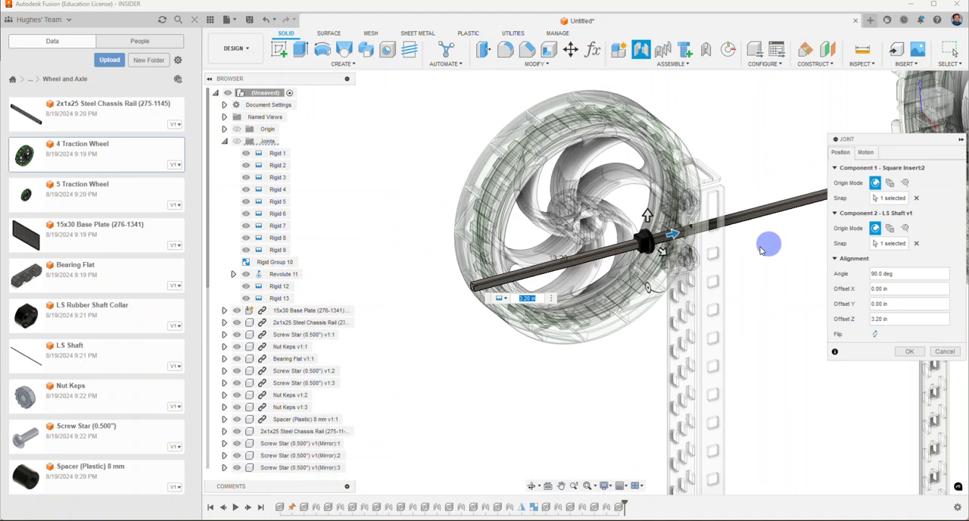
{"action": "left_click", "coordinate": [910, 353]}
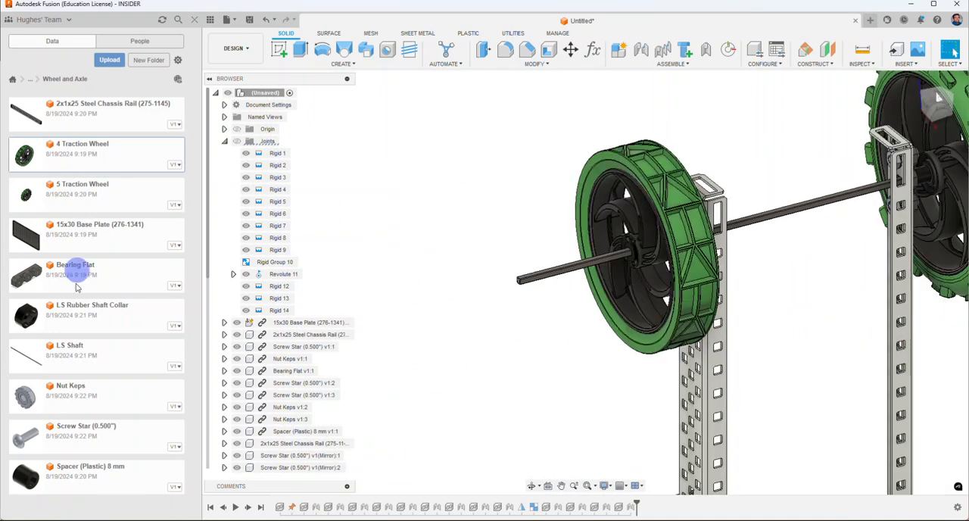
Step: Insert another LS Rubber Shaft Collar and move it about -5.942 in X, -2.02 in Y and 8.096 in Z
{"action": "right_click", "coordinate": [77, 320]}
{"action": "left_click", "coordinate": [129, 332]}
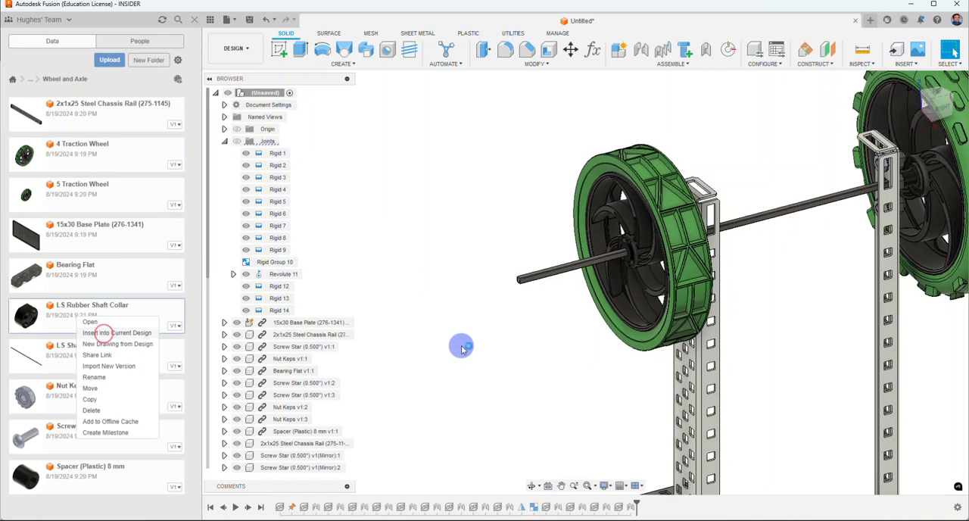
{"action": "left_click_drag", "start_coordinate": [589, 406], "coordinate": [508, 248]}
{"action": "scroll", "coordinate": [502, 238], "scroll_direction": "up", "scroll_amount": 3}
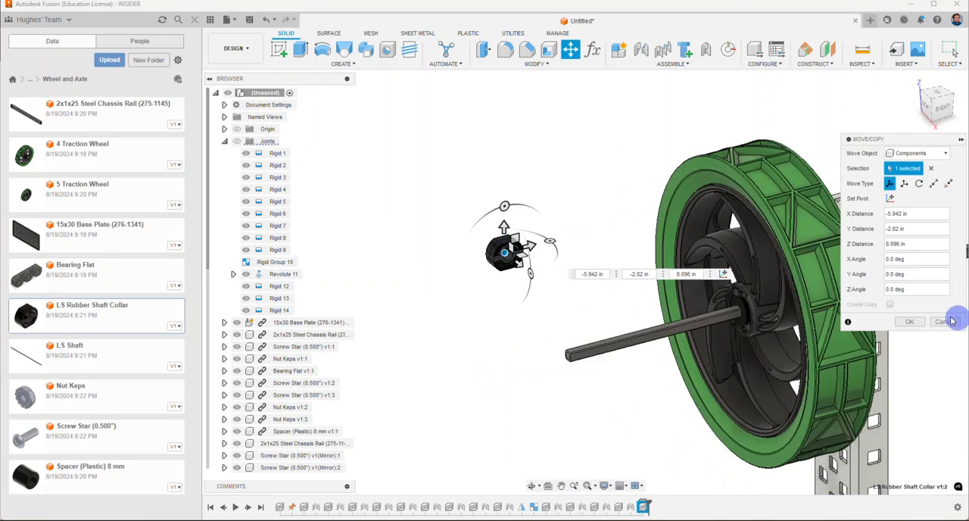
{"action": "left_click", "coordinate": [909, 323]}
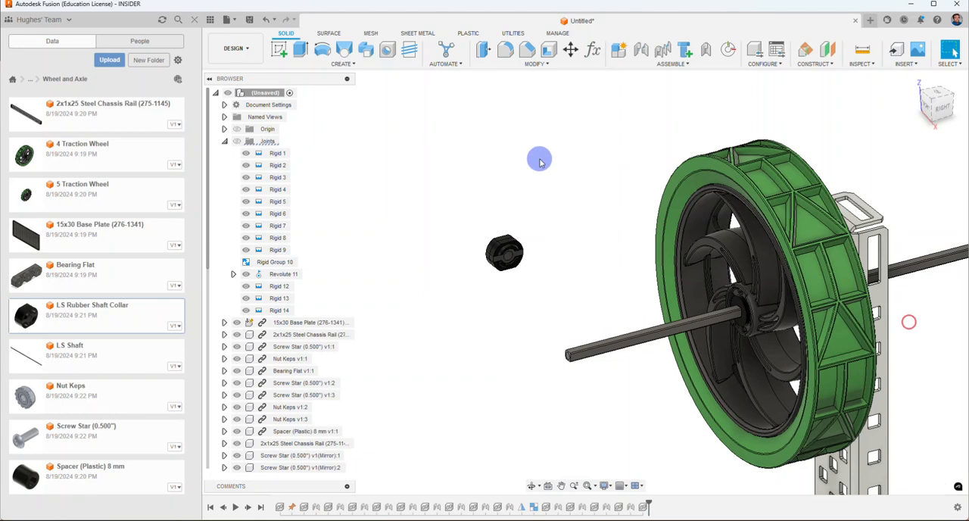
Step: Start a joint from the centre of the second collar's face to the shaft end beside the 4 Traction Wheel
{"action": "left_click", "coordinate": [640, 50]}
{"action": "scroll", "coordinate": [576, 277], "scroll_direction": "up", "scroll_amount": 2}
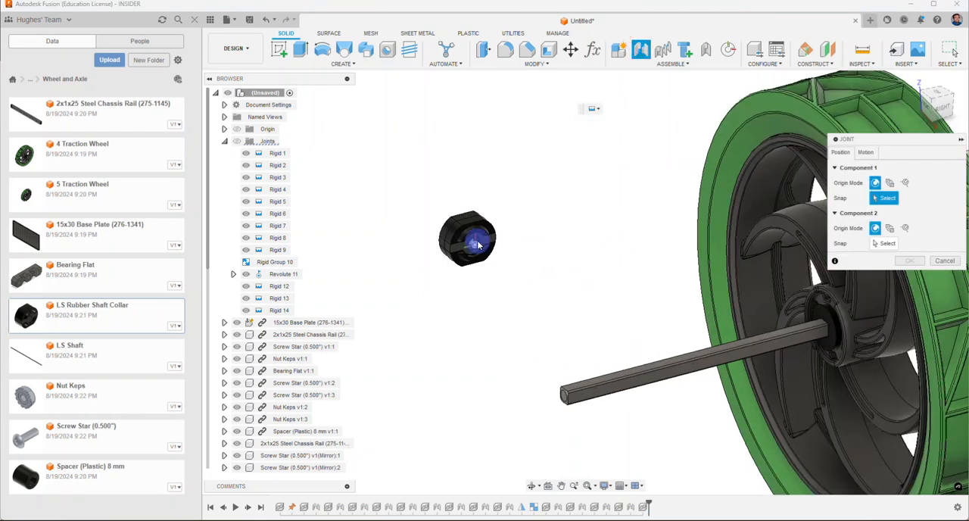
{"action": "left_click", "coordinate": [475, 243]}
{"action": "scroll", "coordinate": [559, 404], "scroll_direction": "up", "scroll_amount": 4}
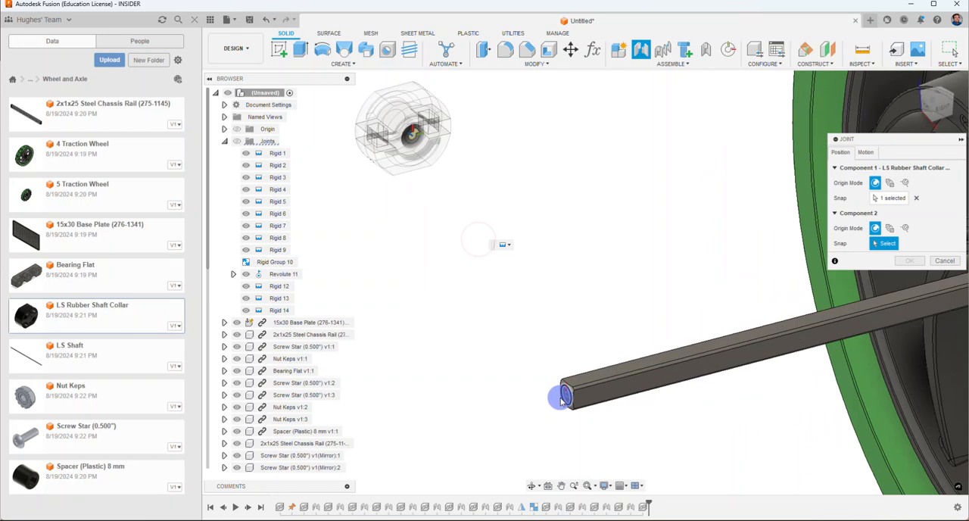
{"action": "left_click", "coordinate": [561, 399]}
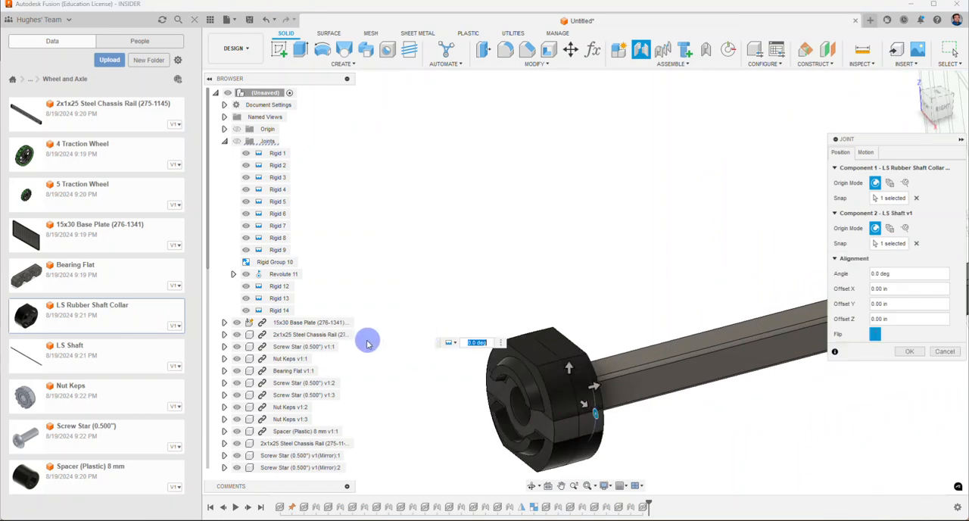
Step: Offset the second collar 2.30 in along Z up to the 4 Traction Wheel's hub and create the rigid joint
{"action": "scroll", "coordinate": [370, 339], "scroll_direction": "down", "scroll_amount": 3}
{"action": "left_click_drag", "start_coordinate": [477, 355], "coordinate": [746, 292]}
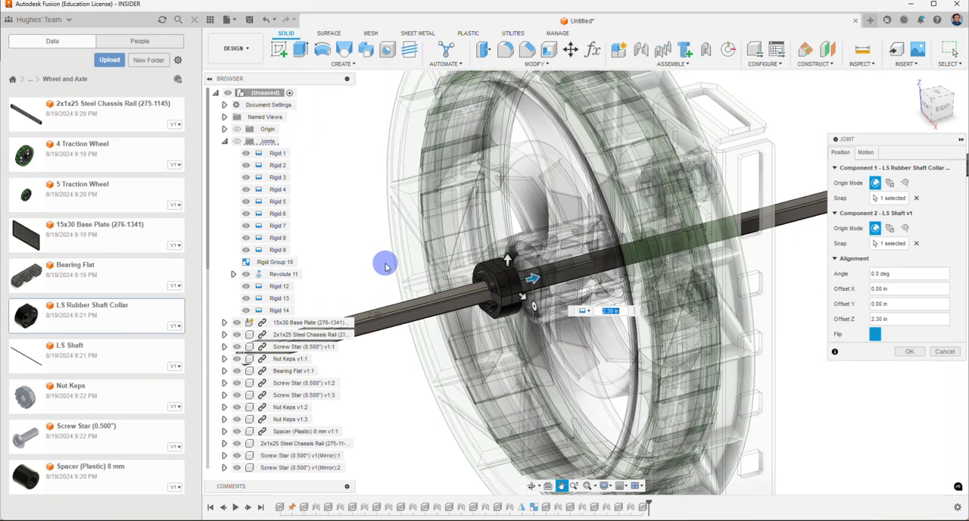
{"action": "left_click", "coordinate": [910, 352]}
Step: Hide the project library and rotate a wheel to test that the shaft and both wheels revolve together
{"action": "scroll", "coordinate": [479, 389], "scroll_direction": "down", "scroll_amount": 5}
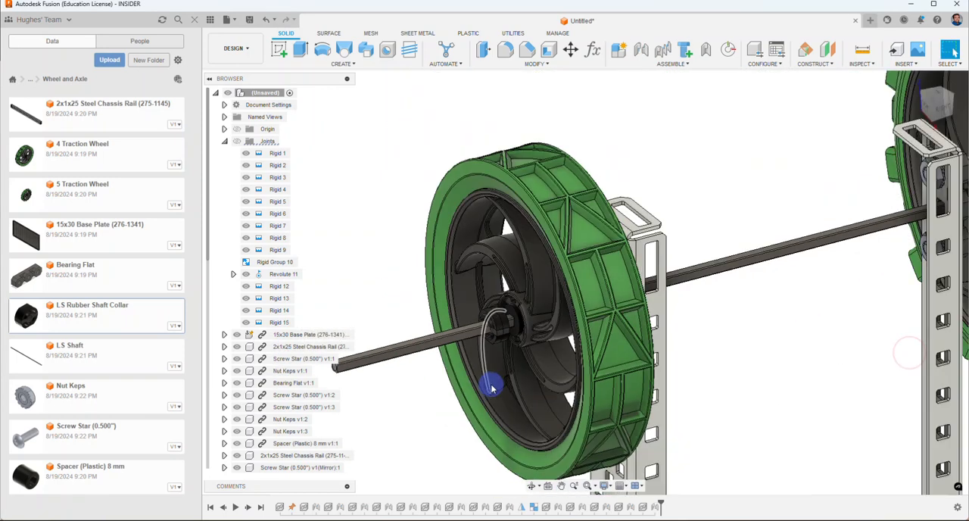
{"action": "left_click", "coordinate": [914, 86]}
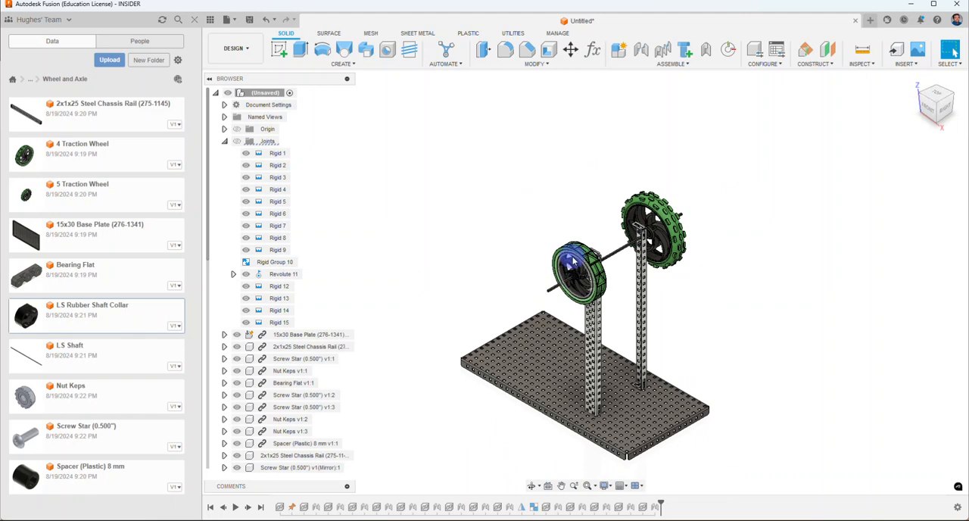
{"action": "left_click", "coordinate": [195, 21]}
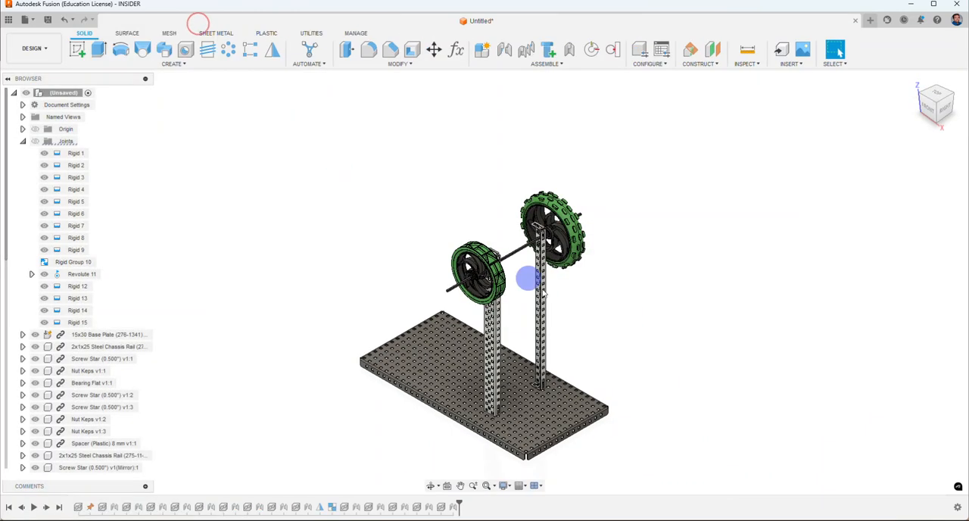
{"action": "scroll", "coordinate": [532, 275], "scroll_direction": "up", "scroll_amount": 3}
{"action": "left_click_drag", "start_coordinate": [615, 108], "coordinate": [575, 144]}
{"action": "left_click_drag", "start_coordinate": [480, 69], "coordinate": [637, 277]}
{"action": "scroll", "coordinate": [670, 280], "scroll_direction": "down", "scroll_amount": 4}
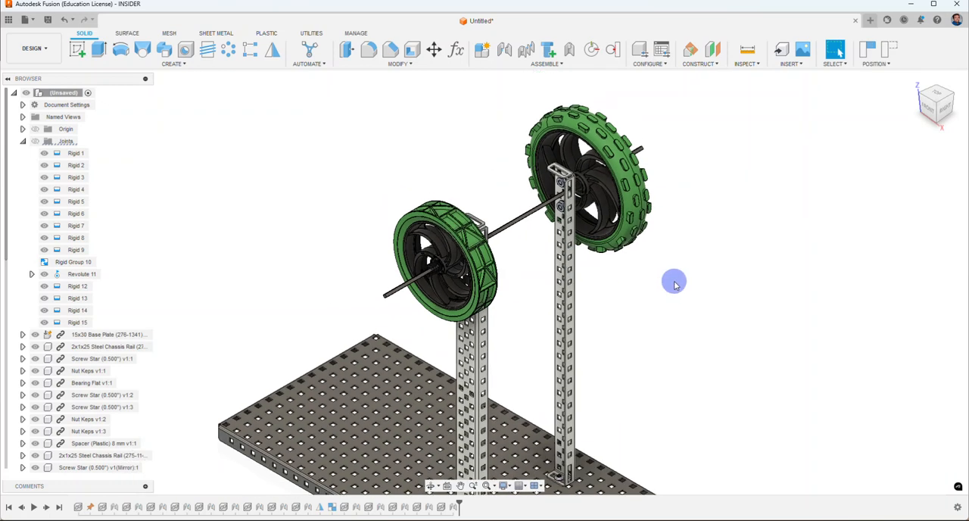
{"action": "left_click", "coordinate": [913, 81]}
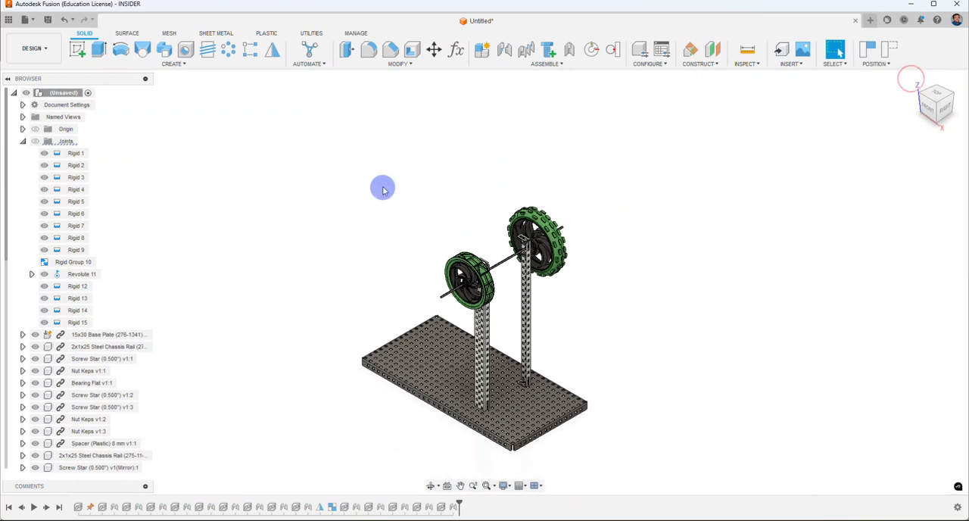